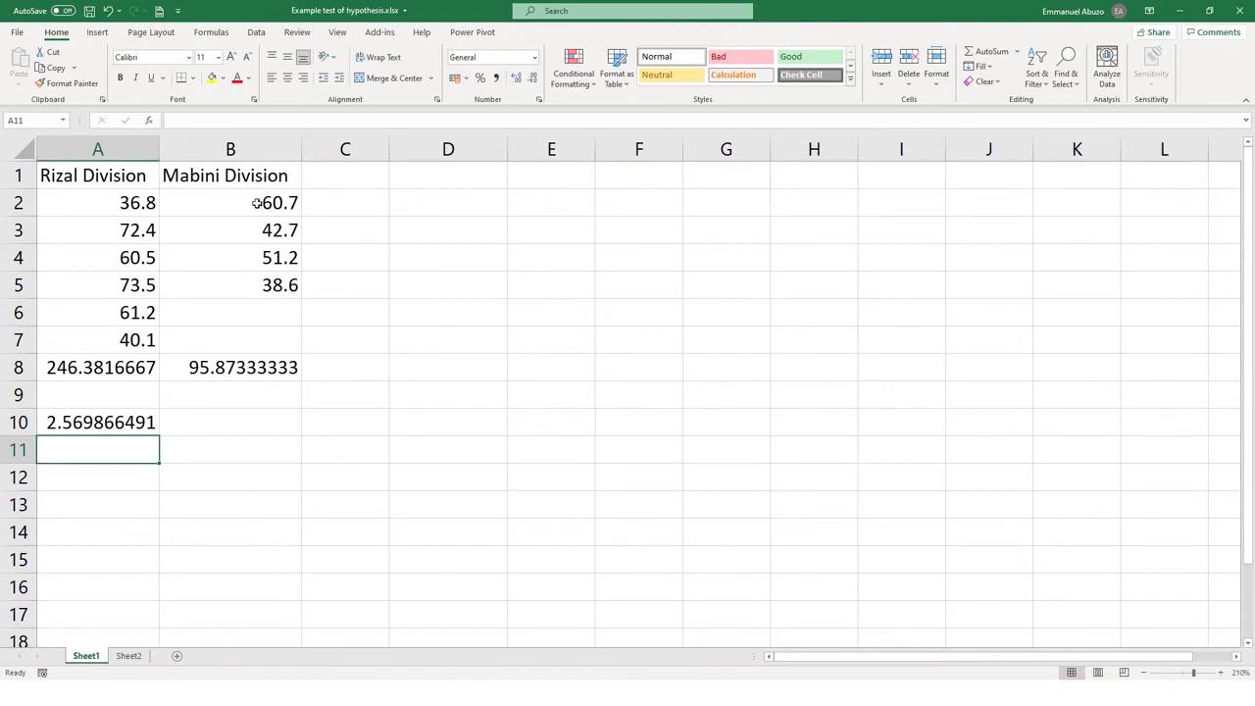
# Start MegaStat's Compare Two Independent Groups test with A2:A7 as Group 1 and B2:B5 as Group 2.
pyautogui.click(382, 33)
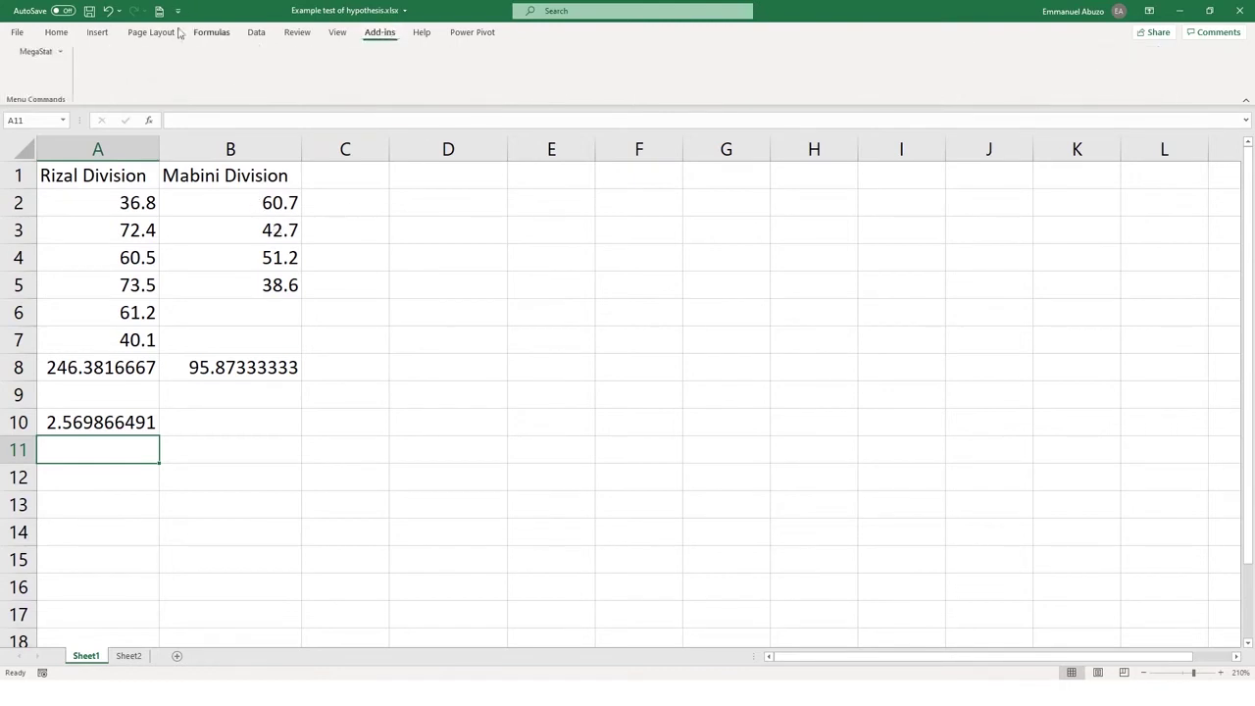
pyautogui.click(53, 51)
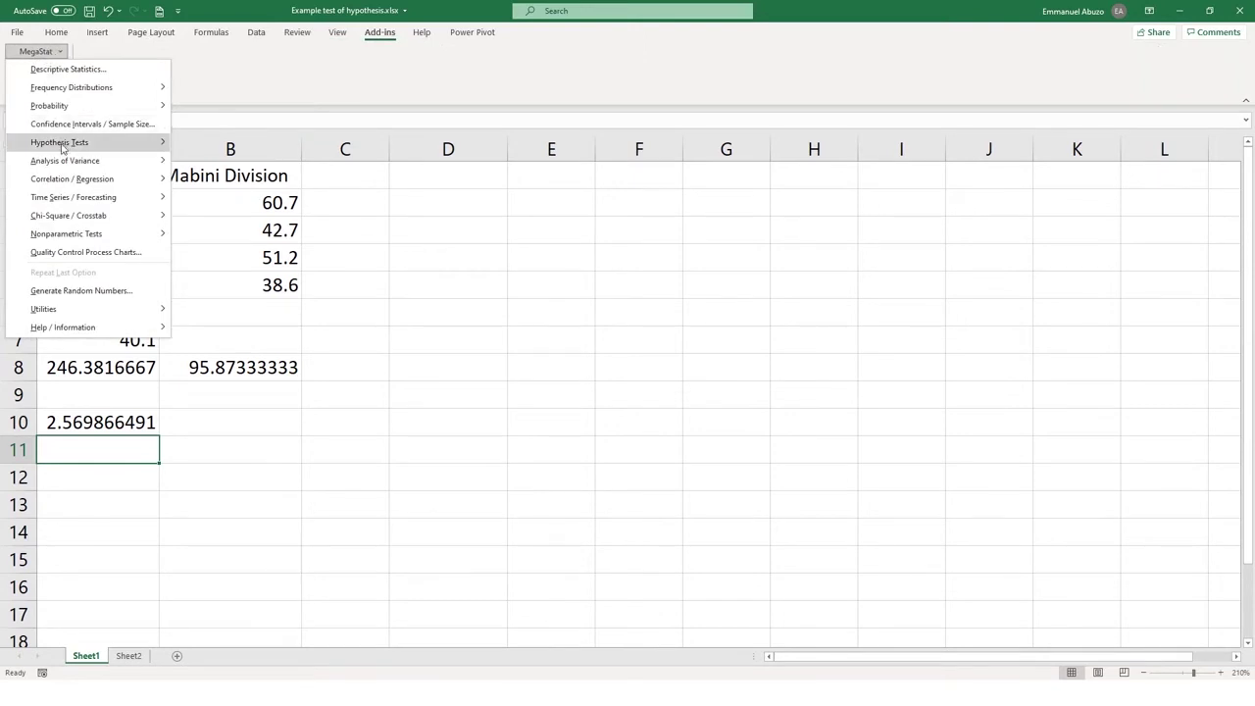
pyautogui.moveTo(62, 147)
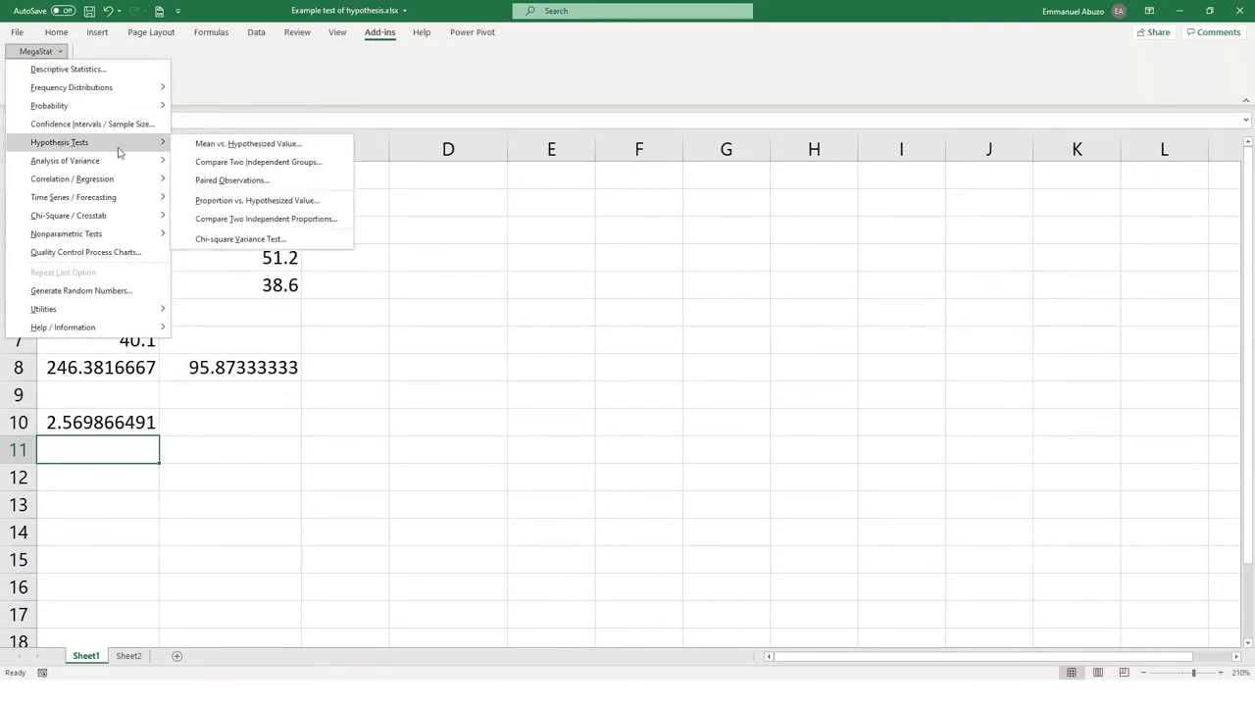
pyautogui.click(240, 165)
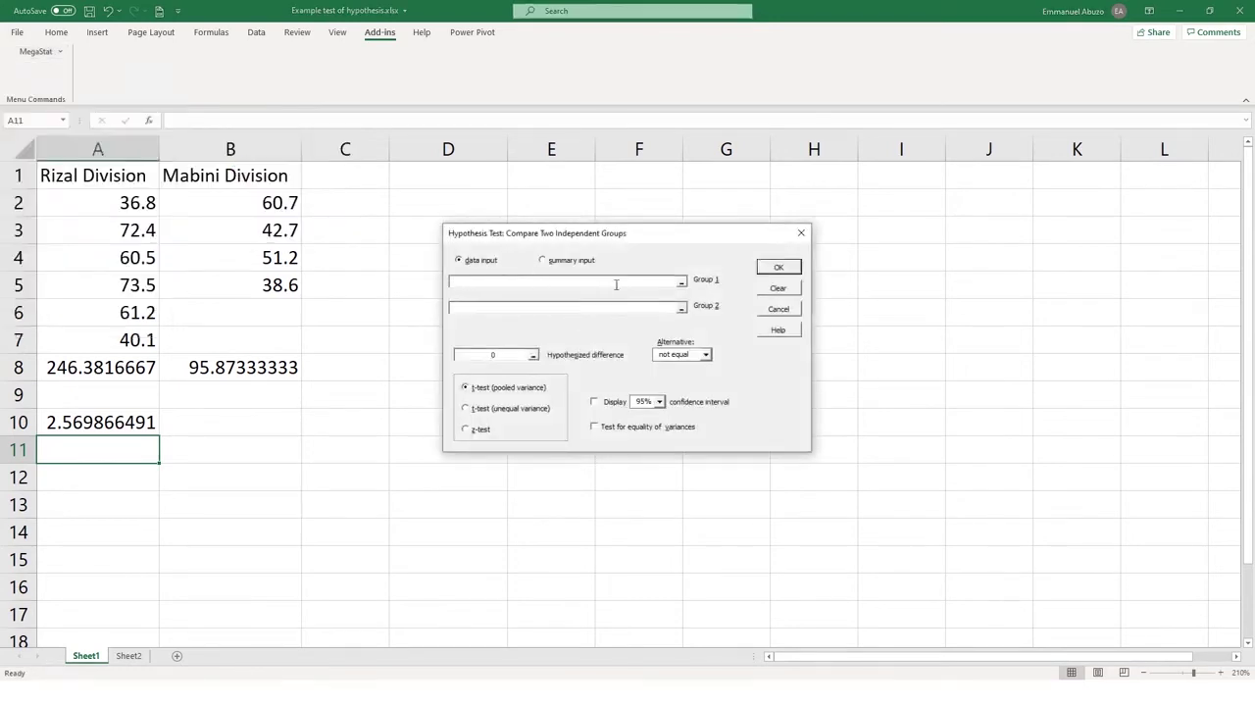
pyautogui.moveTo(89, 198); pyautogui.dragTo(84, 335)
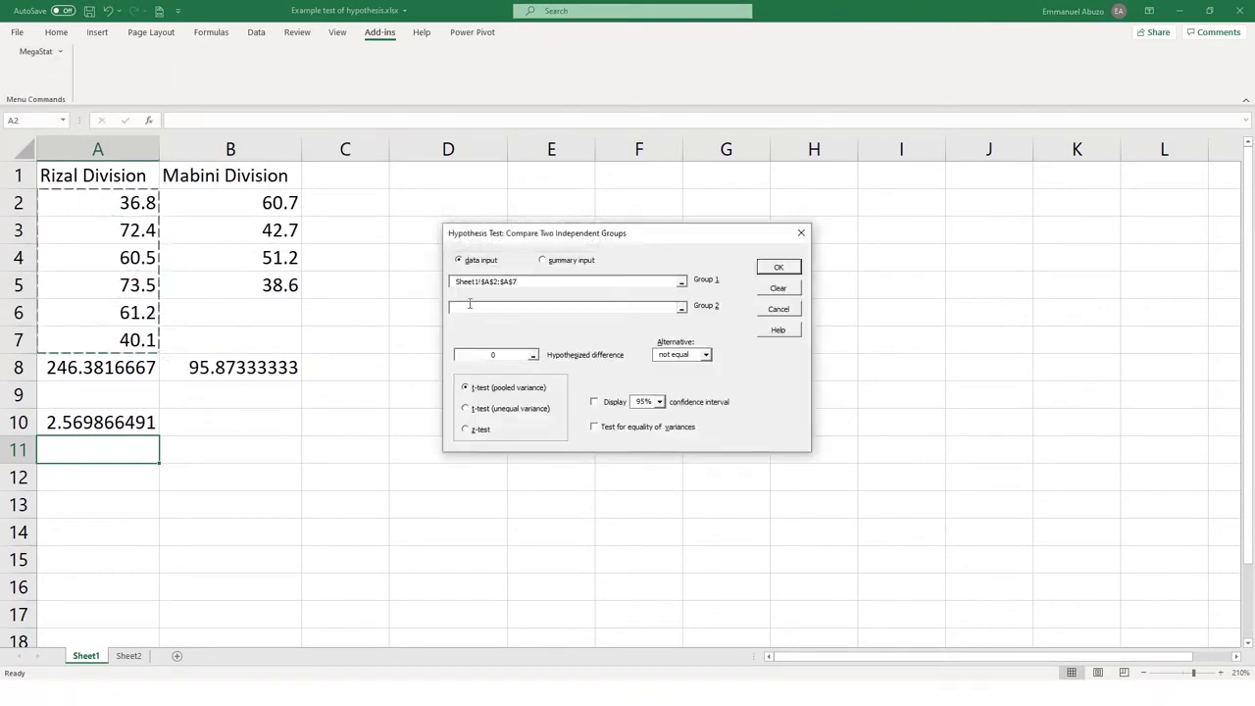
pyautogui.click(468, 308)
pyautogui.click(280, 201)
pyautogui.moveTo(281, 201); pyautogui.dragTo(284, 283)
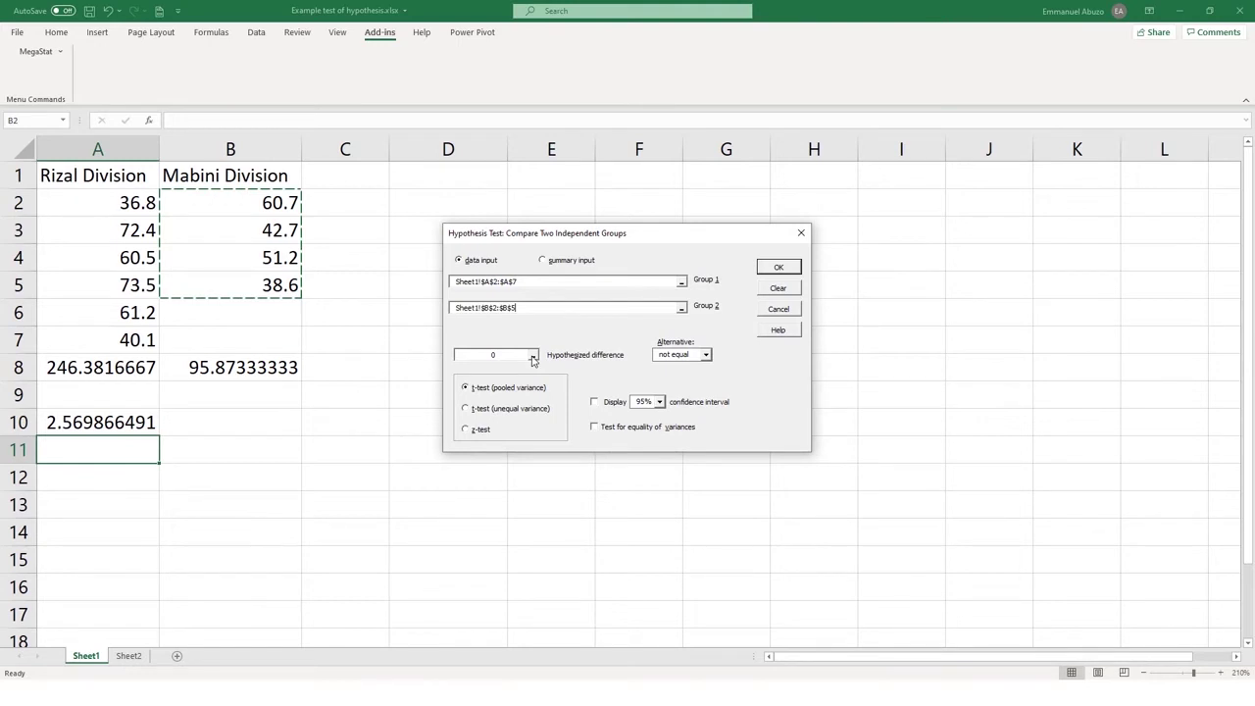
# Set the alternative hypothesis of the two-group test to "greater than".
pyautogui.click(705, 355)
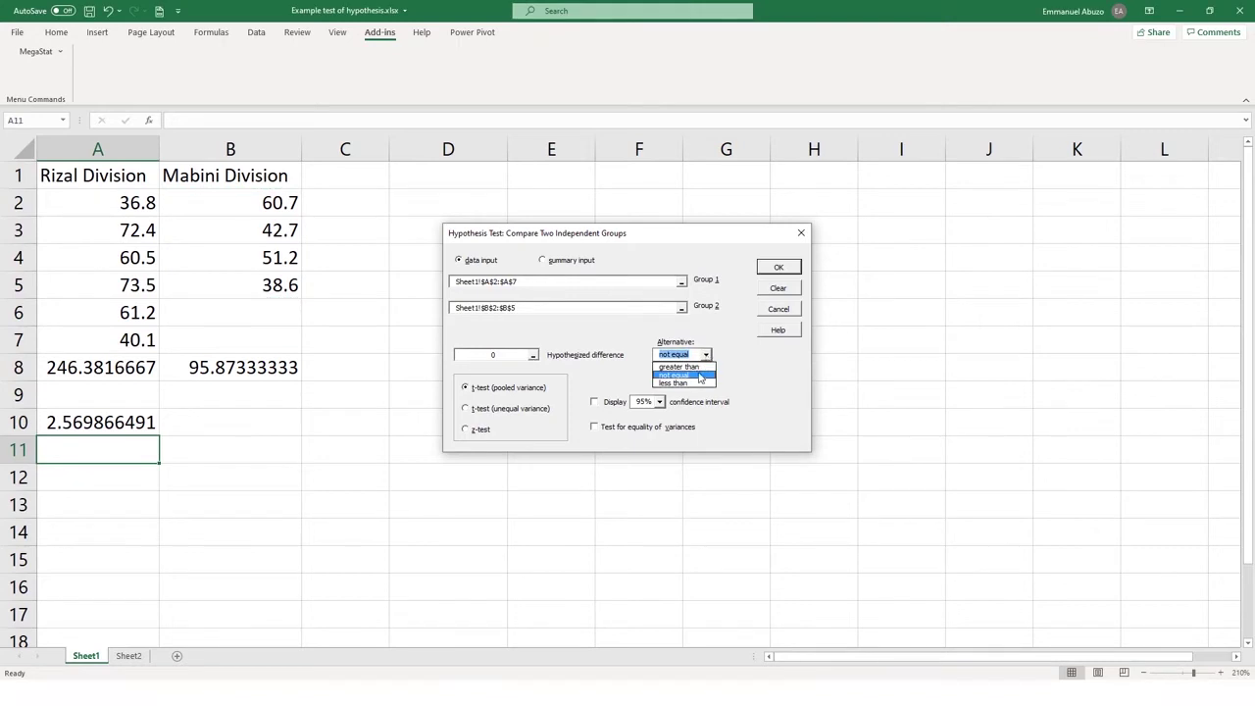
pyautogui.click(698, 366)
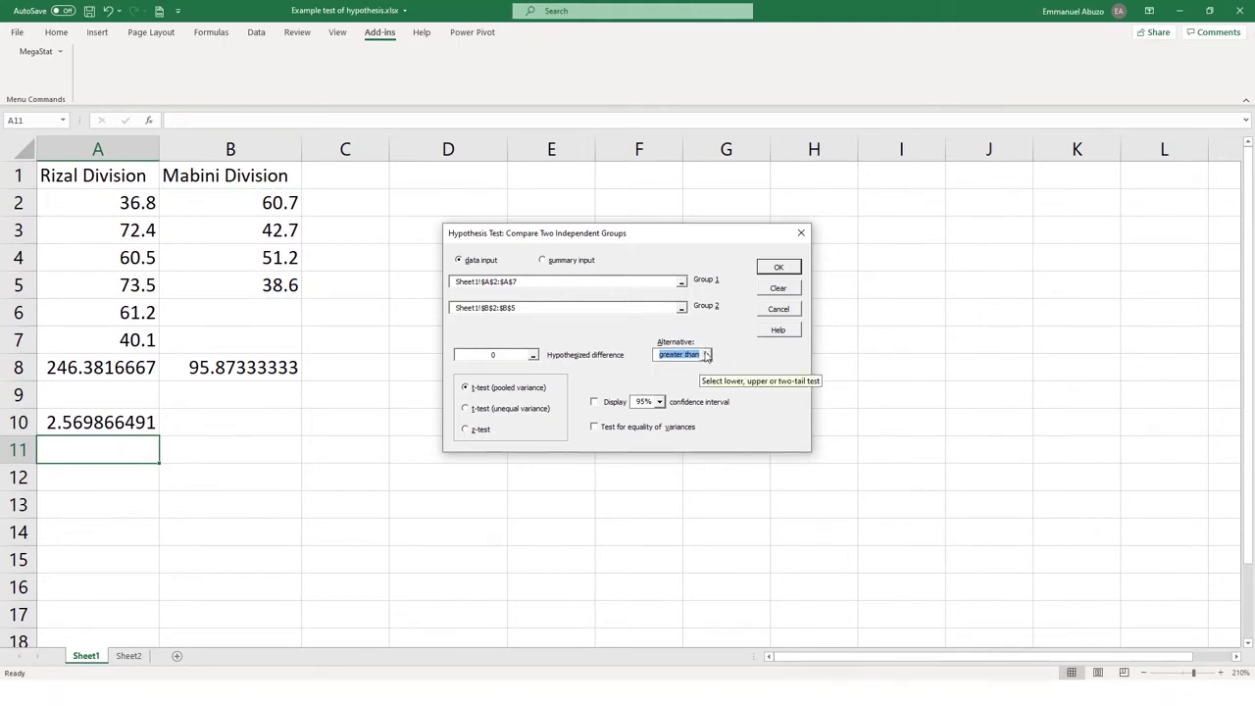
pyautogui.click(703, 355)
pyautogui.click(704, 355)
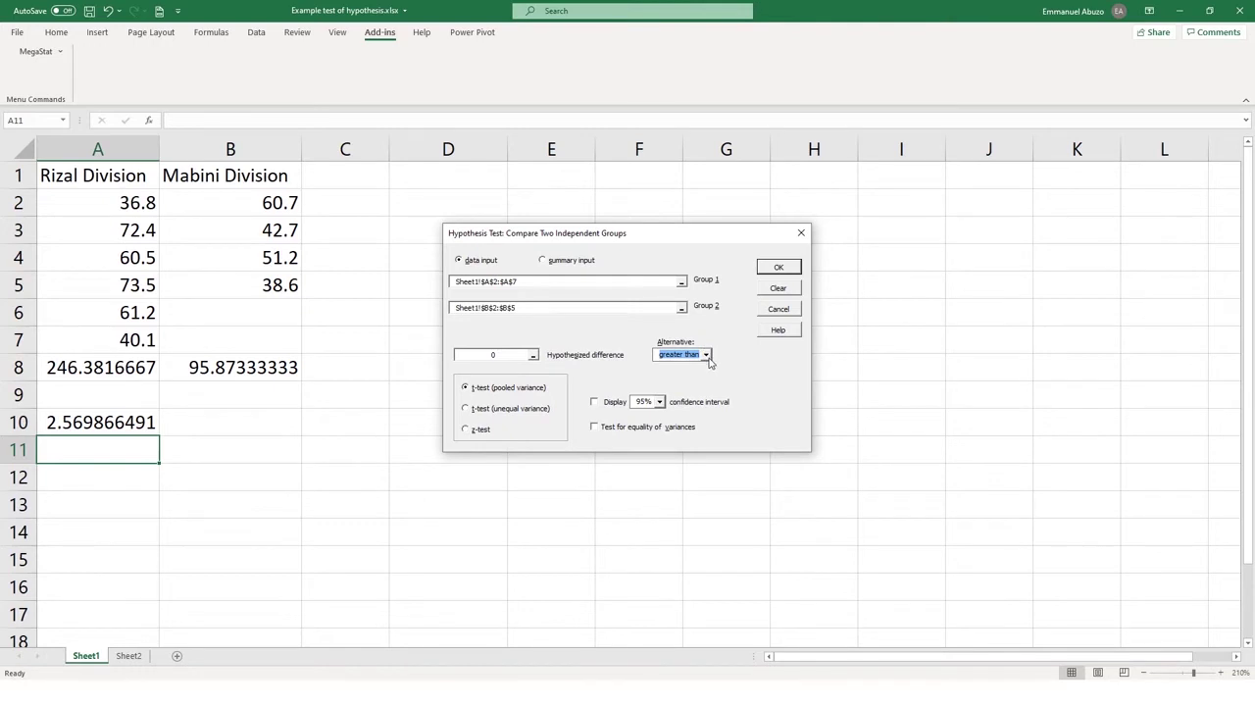
pyautogui.click(707, 356)
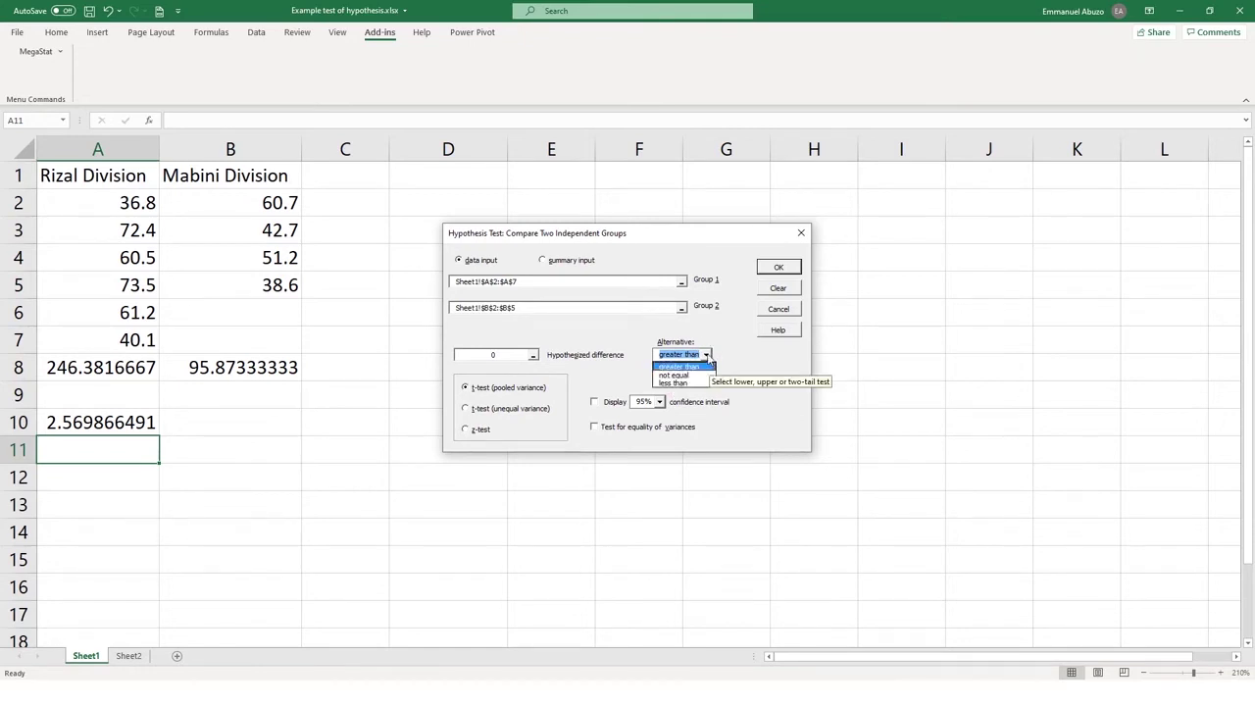
pyautogui.click(735, 351)
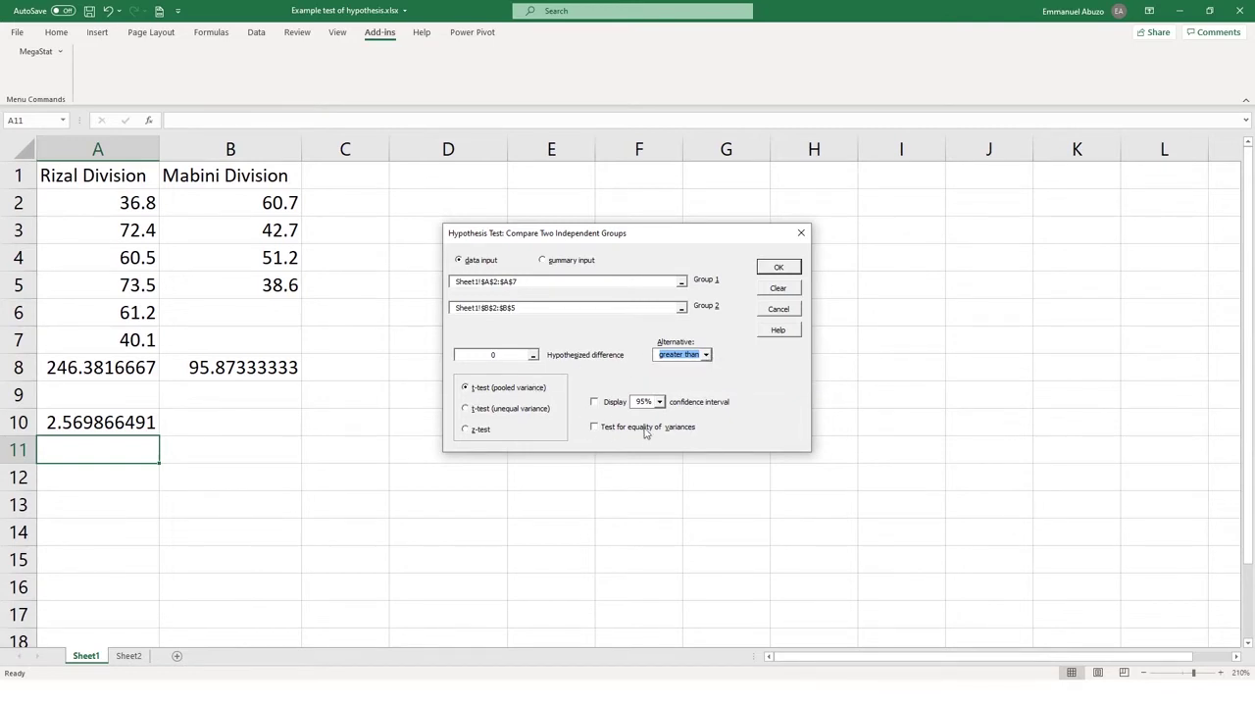
# Run the pooled-variance t-test with the equality of variances test and a 90% confidence interval, declining Summary Input mode.
pyautogui.click(594, 428)
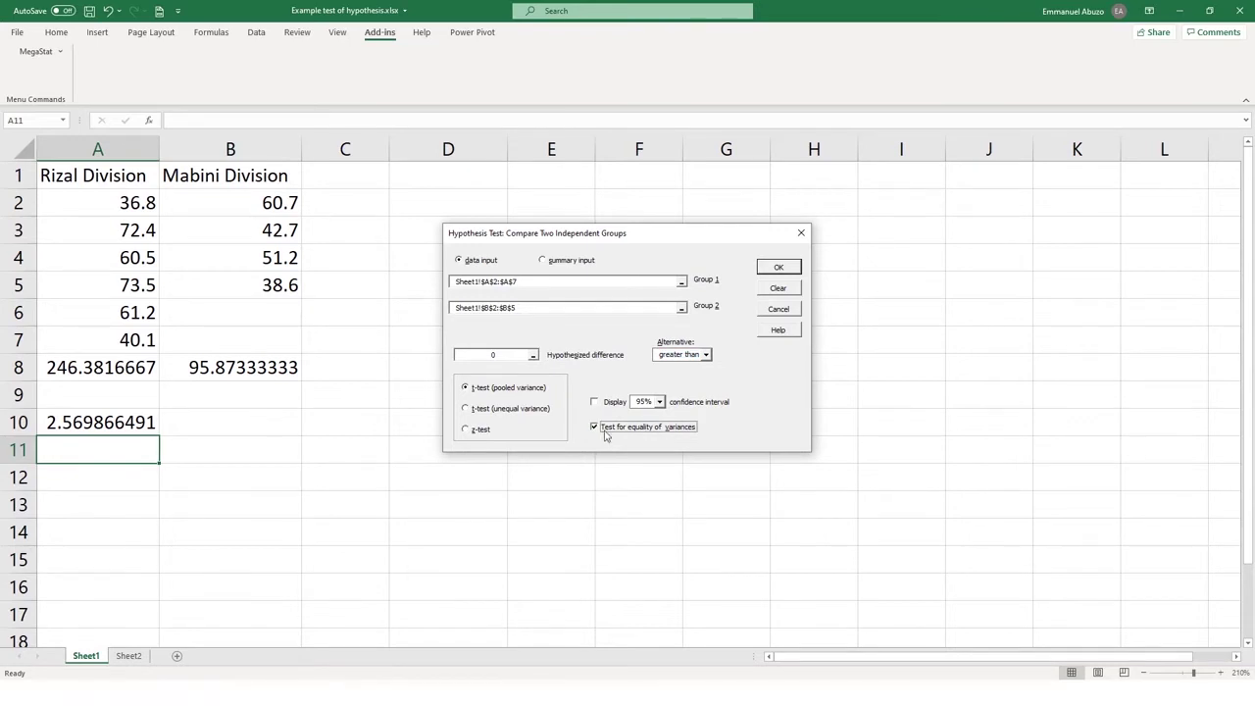
pyautogui.click(658, 403)
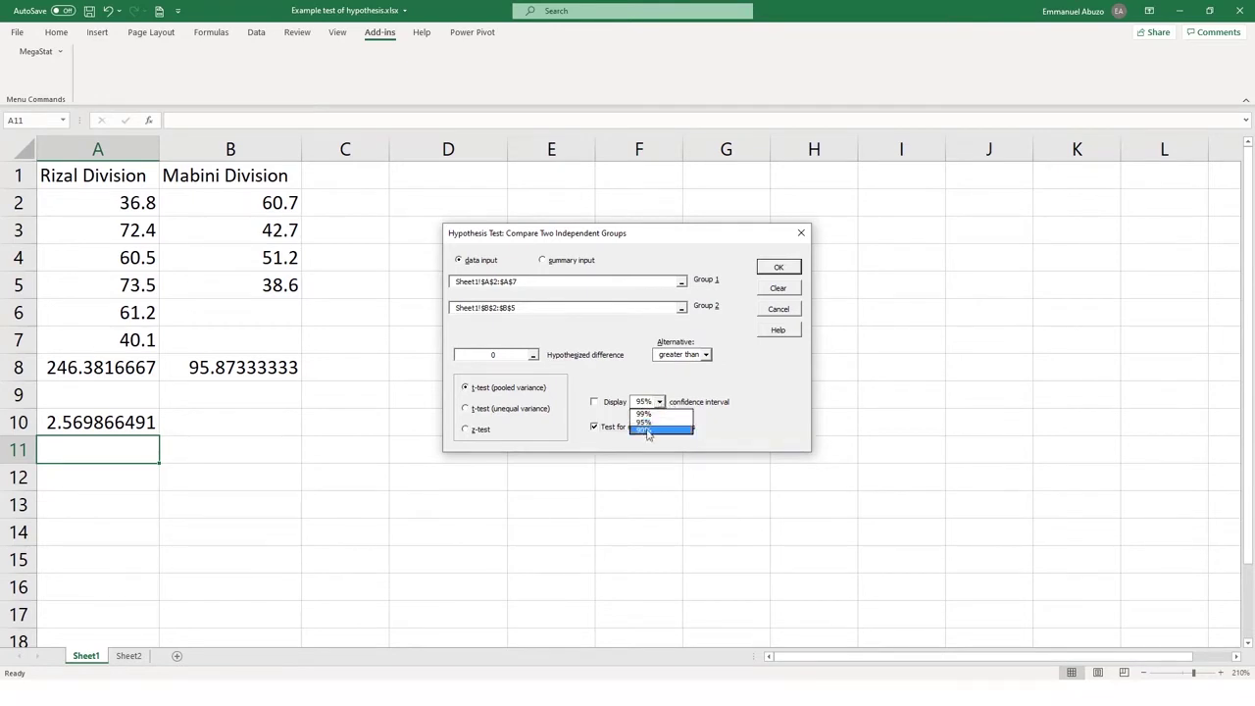
pyautogui.click(647, 432)
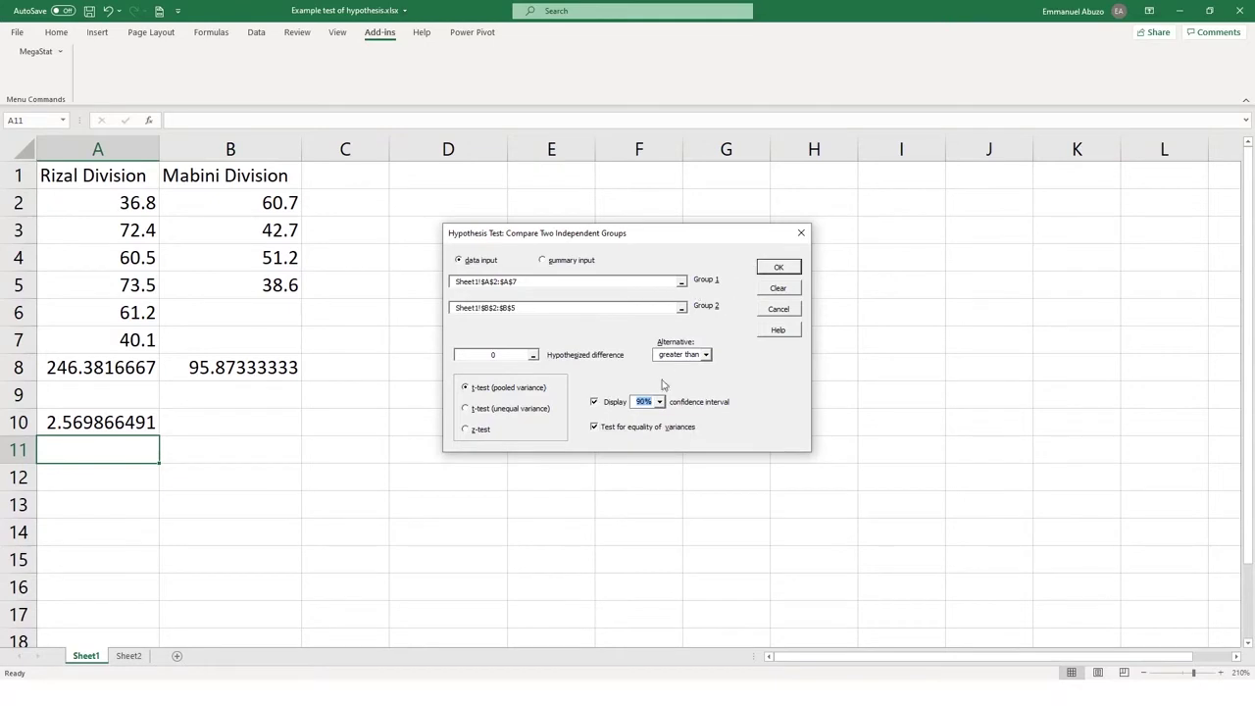
pyautogui.click(777, 270)
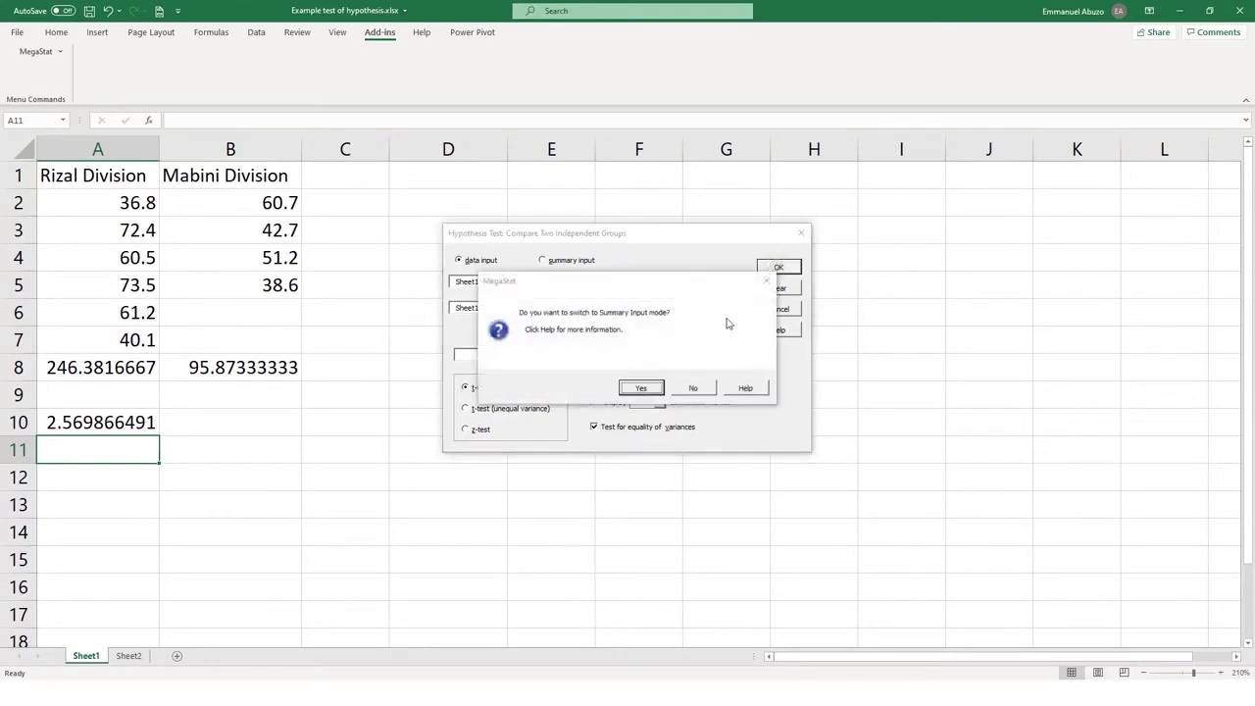
pyautogui.click(688, 389)
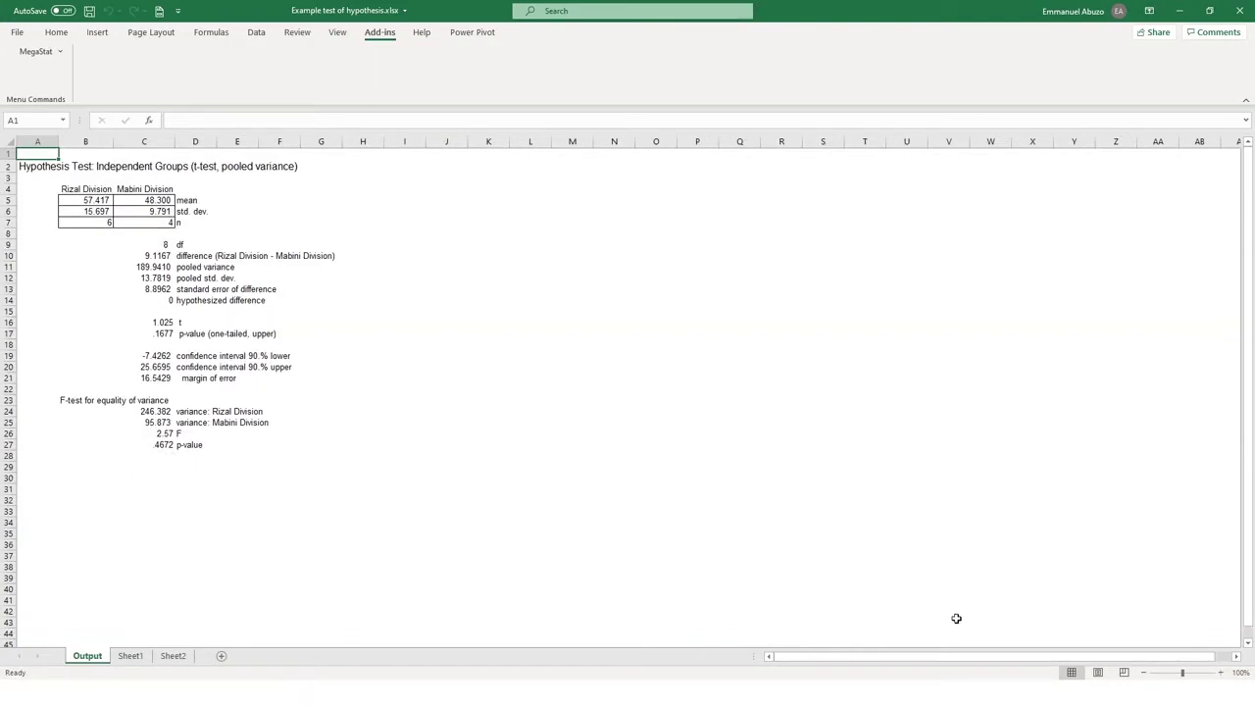
# Examine the F-test for equality of variance section and its p-value in the Output sheet.
pyautogui.click(1221, 672)
pyautogui.click(1220, 672)
pyautogui.click(1220, 672)
pyautogui.click(1221, 672)
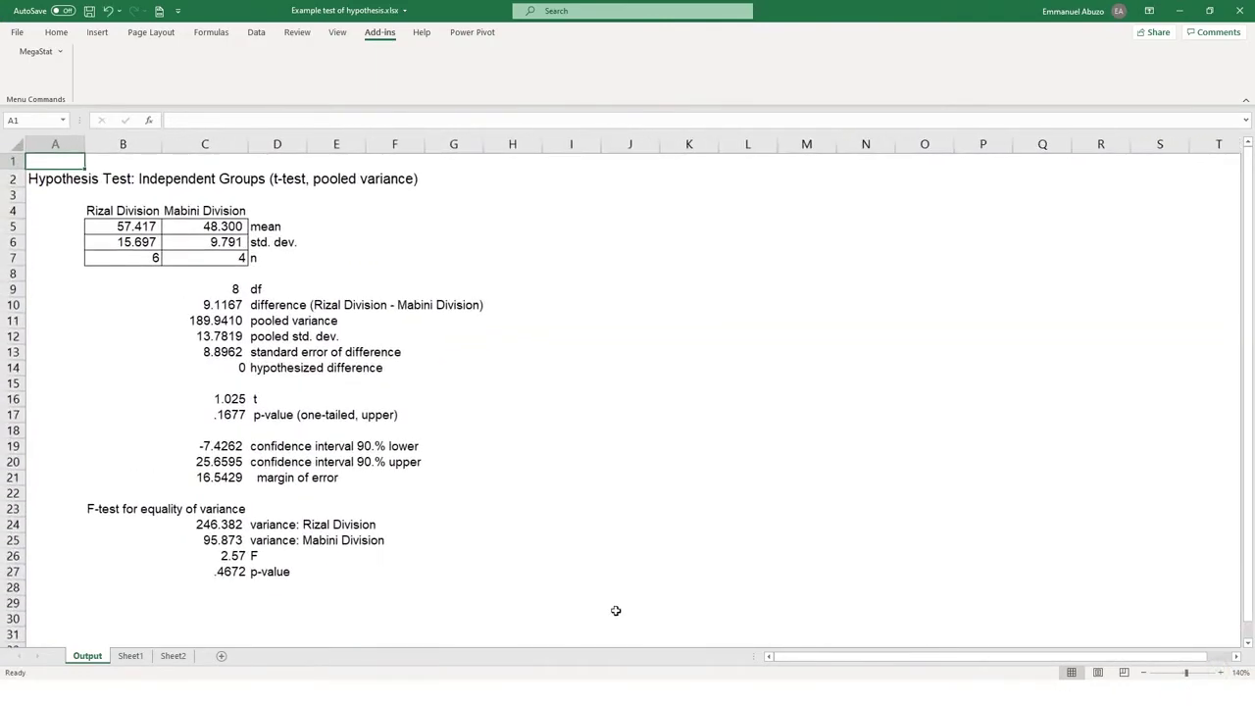
pyautogui.scroll(-5, 383, 563)
pyautogui.scroll(-1, 384, 562)
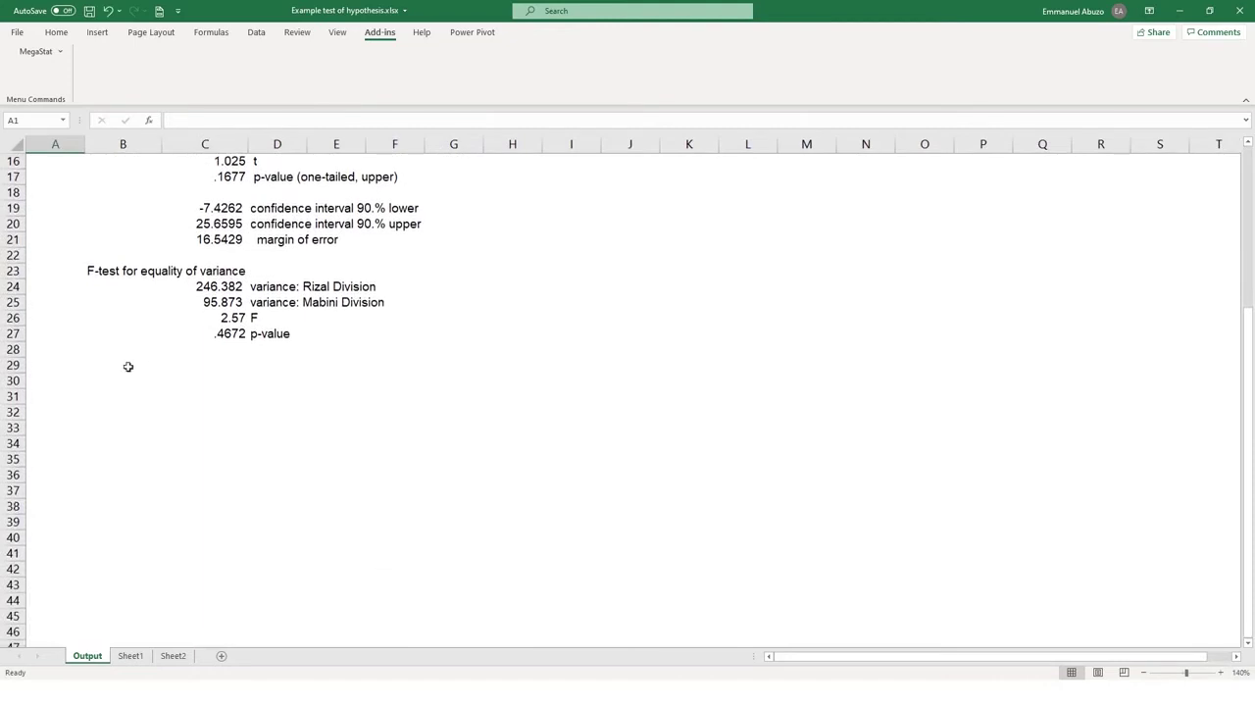
pyautogui.moveTo(78, 270); pyautogui.dragTo(371, 340)
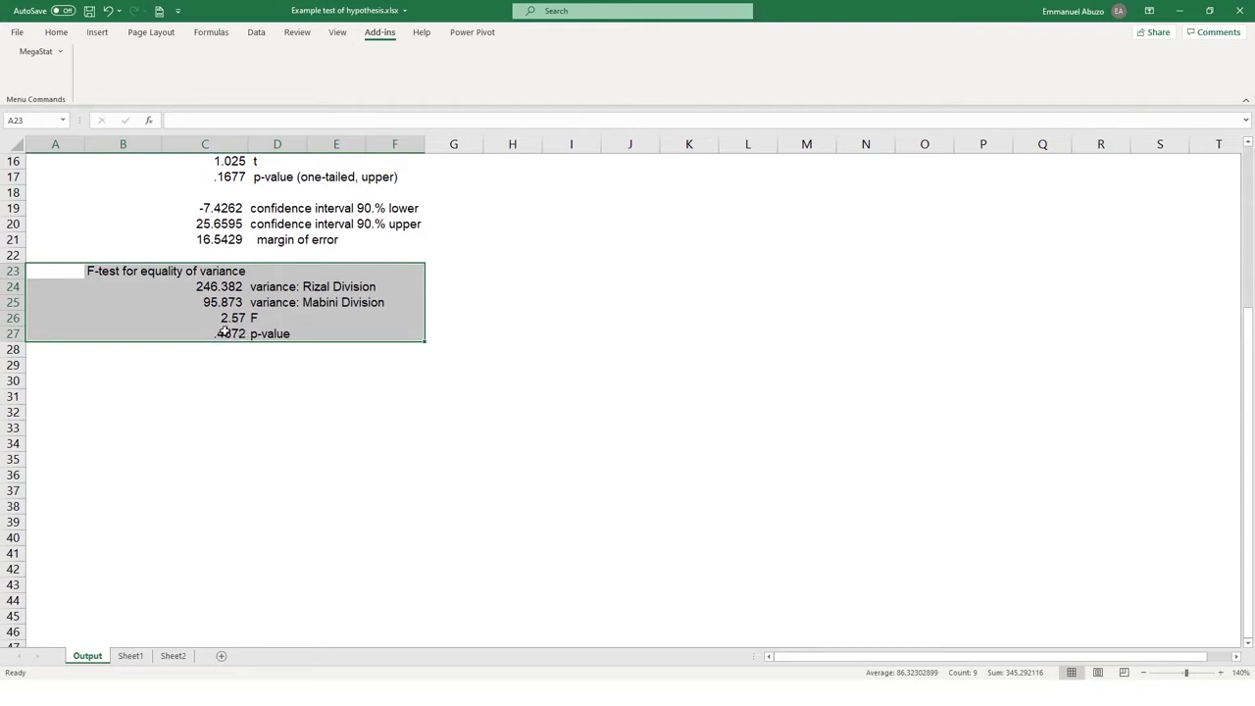
pyautogui.click(227, 333)
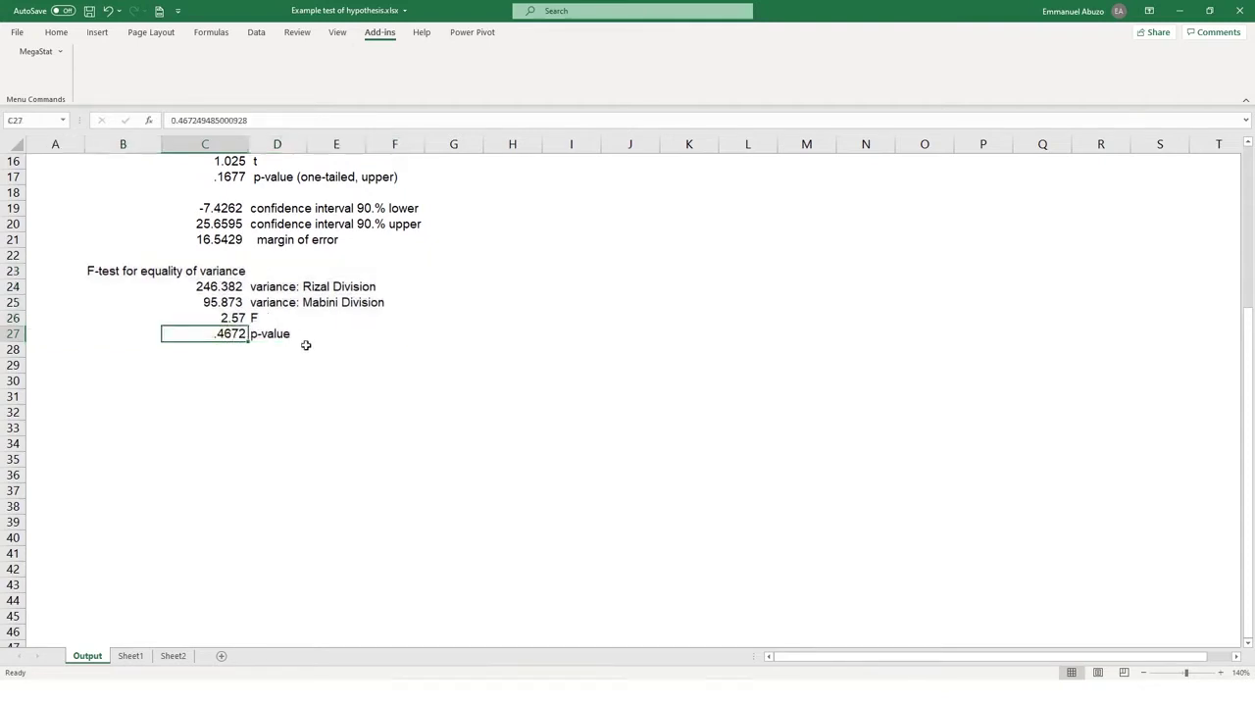
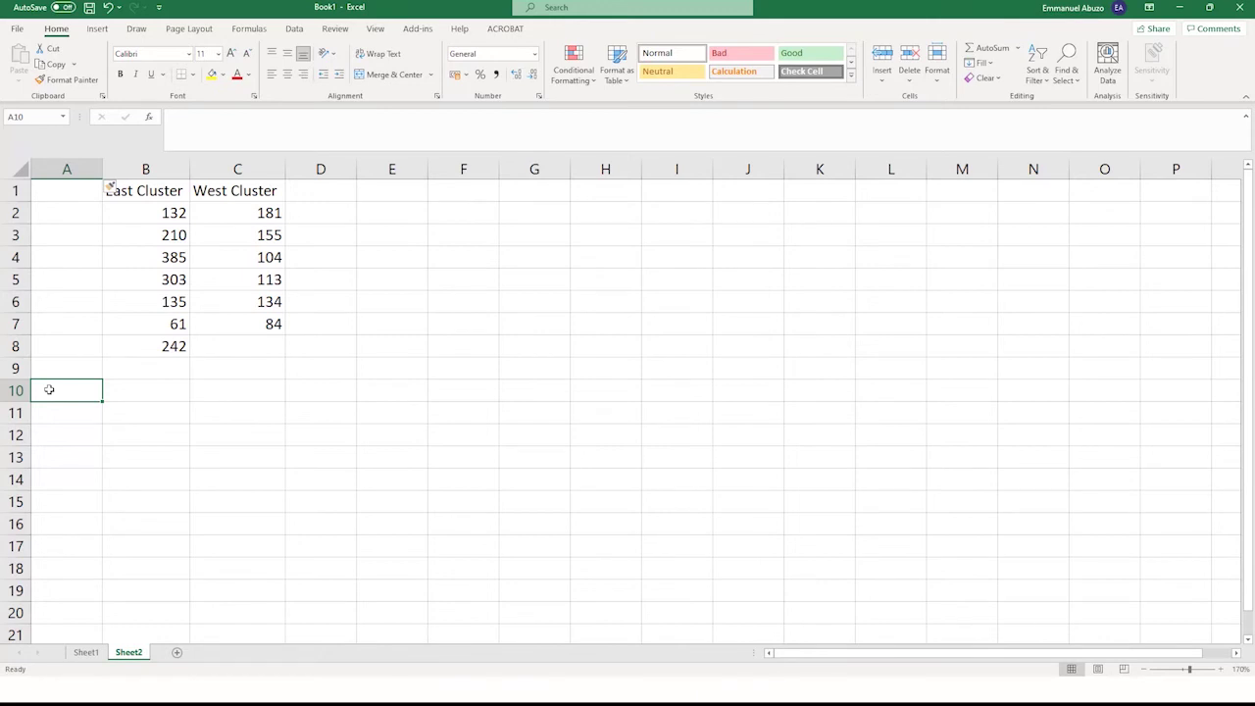
# Label cell A10 of the cluster data sheet "Mean 1".
pyautogui.write('Mean')
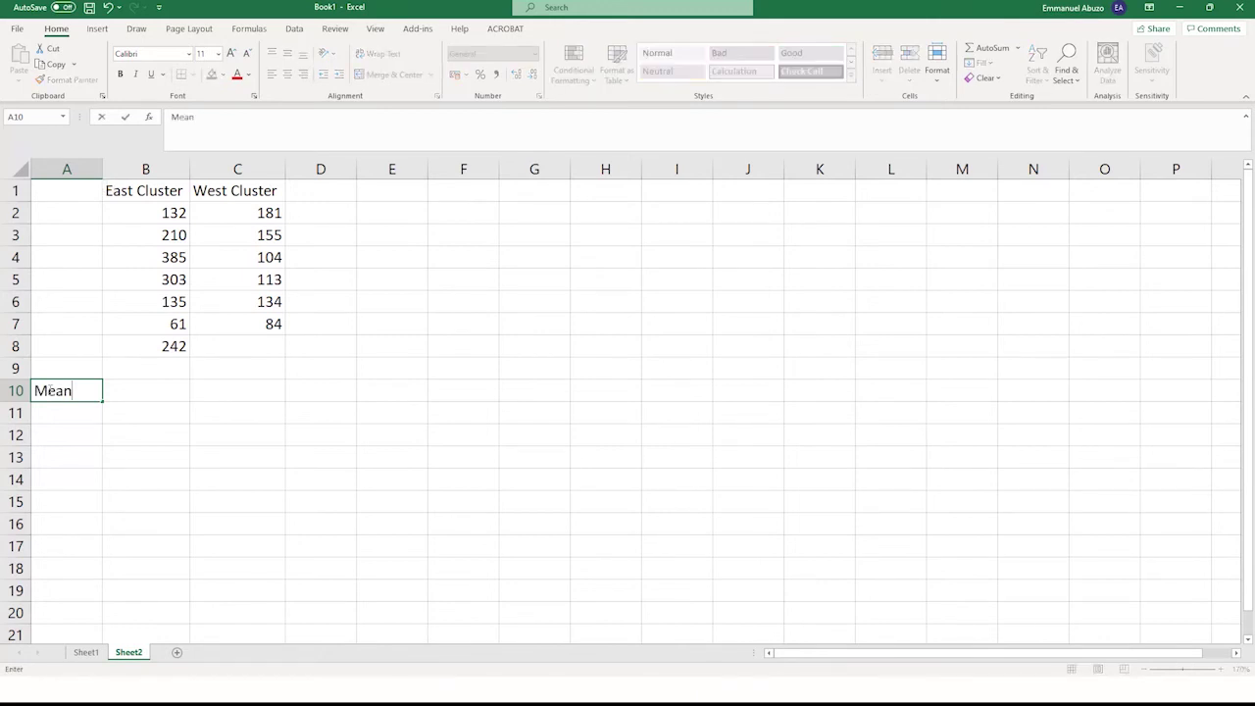
pyautogui.write(' 1')
pyautogui.press('Tab')
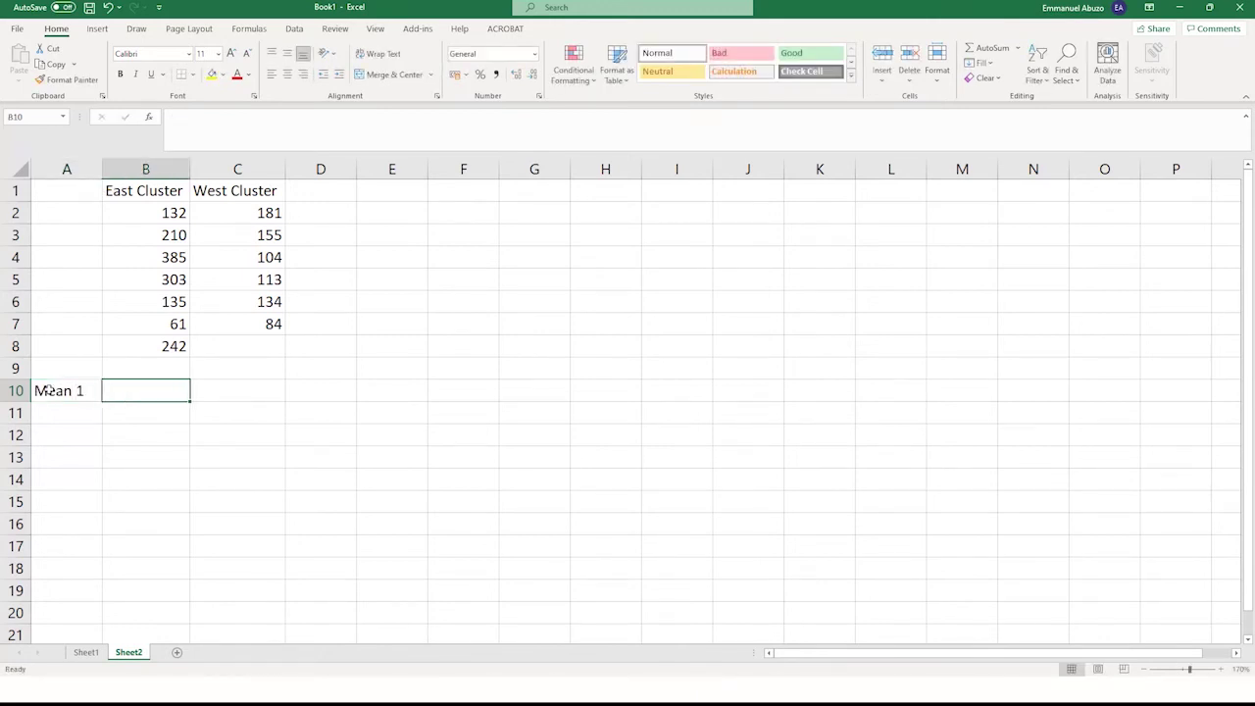
# Calculate the East Cluster mean in B10 with =average(B2:B8).
pyautogui.write('=')
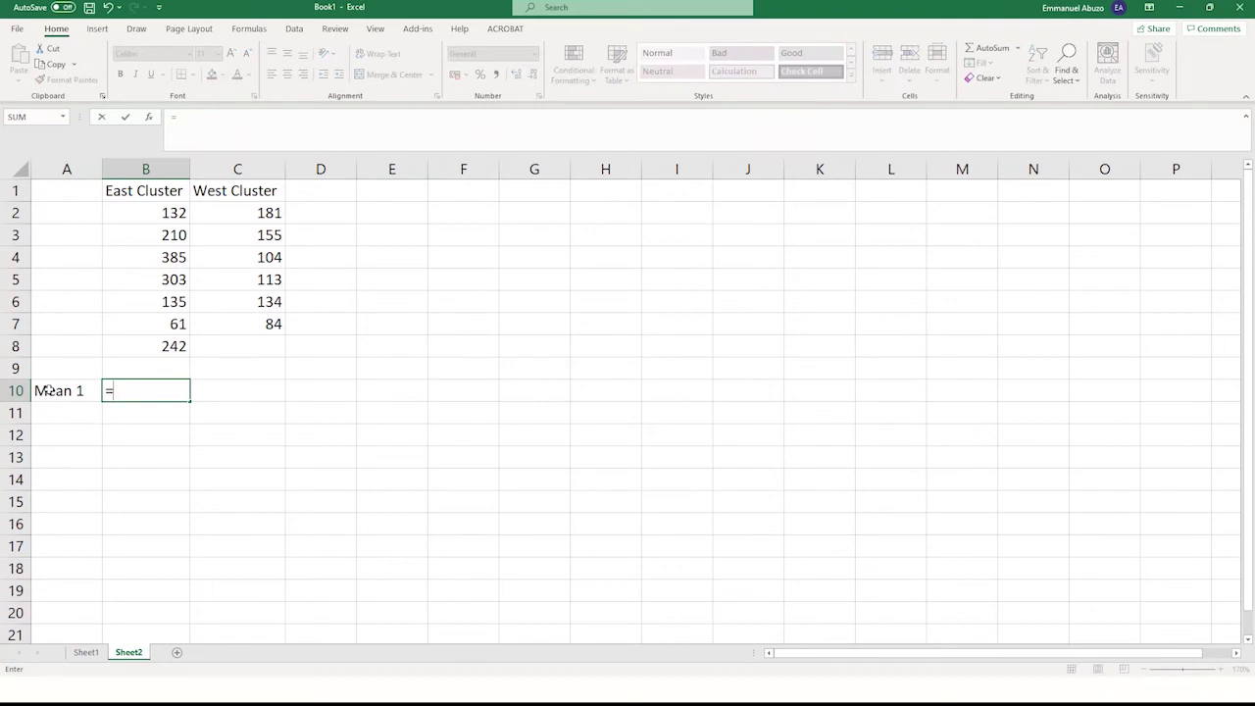
pyautogui.write('aversg')
pyautogui.write('e')
pyautogui.press('BackSpace')
pyautogui.press('BackSpace')
pyautogui.press('BackSpace')
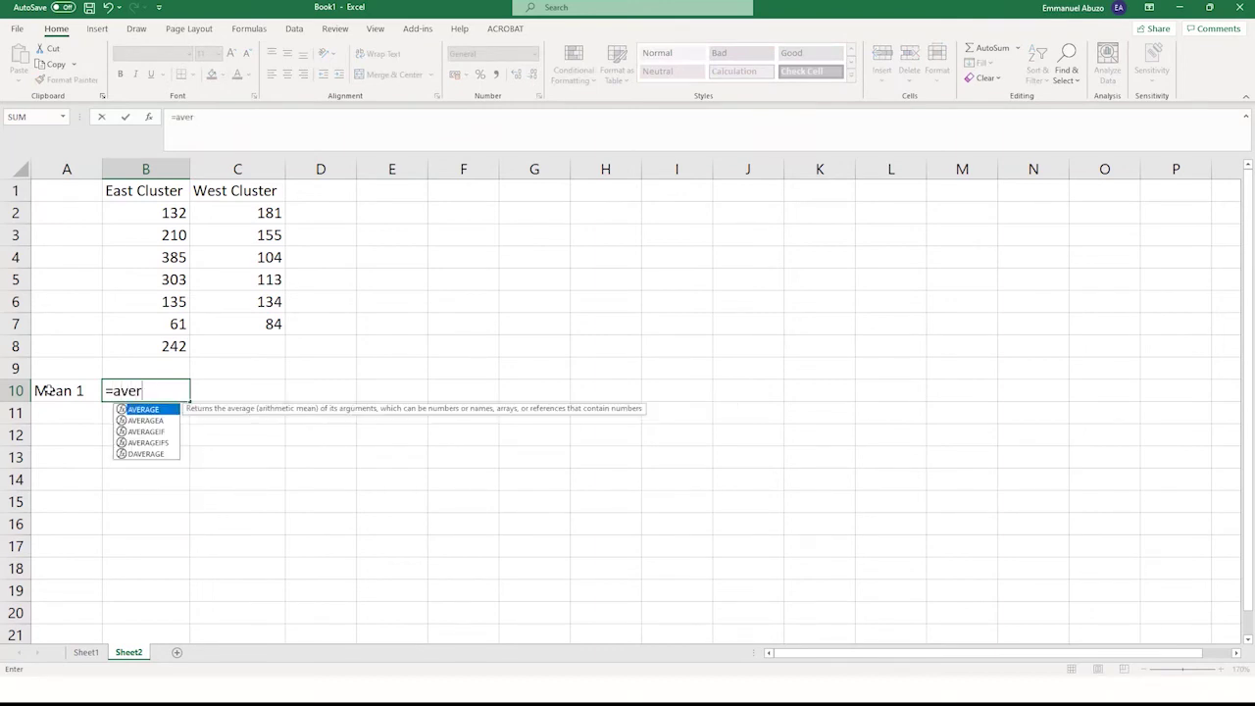
pyautogui.write('age(')
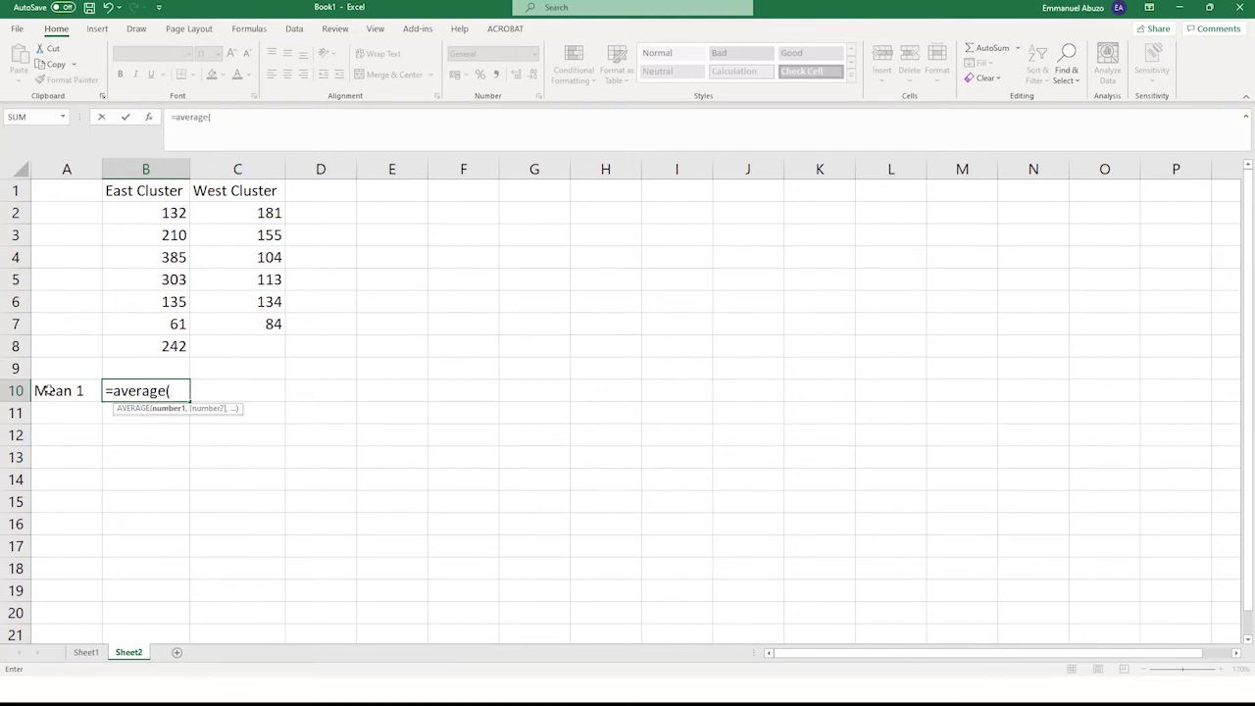
pyautogui.moveTo(175, 214); pyautogui.dragTo(153, 342)
pyautogui.write(')')
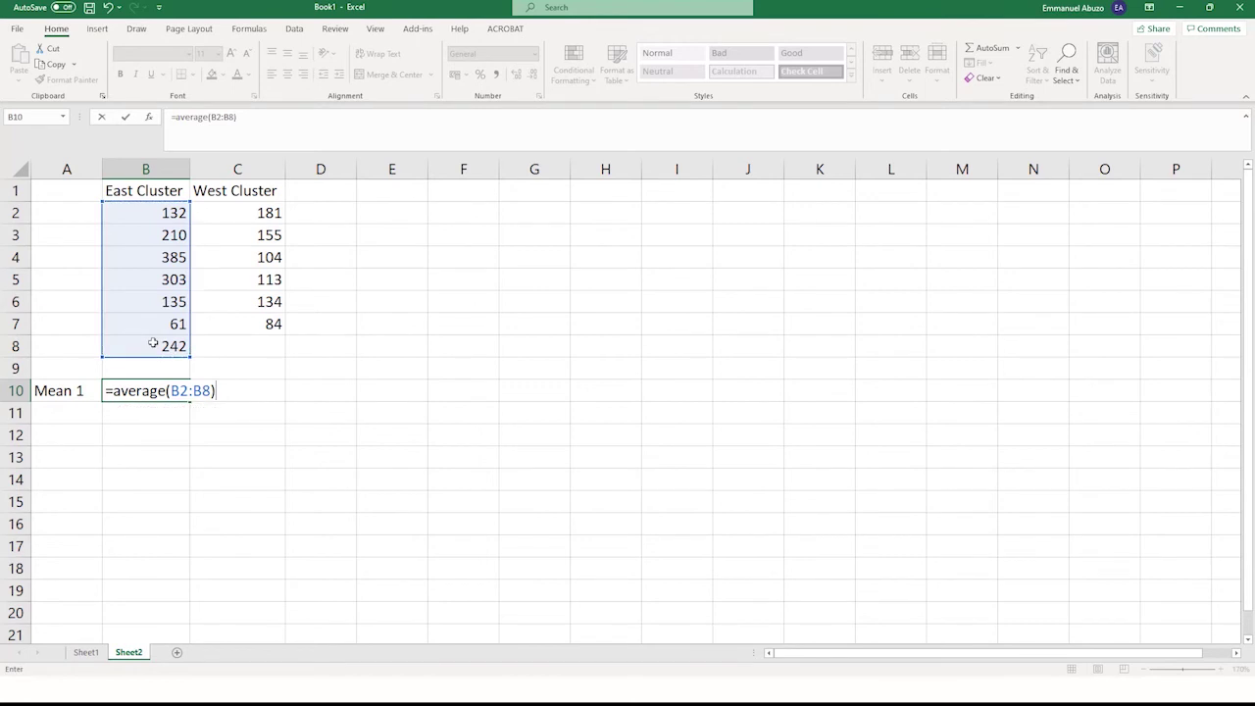
pyautogui.press('Return')
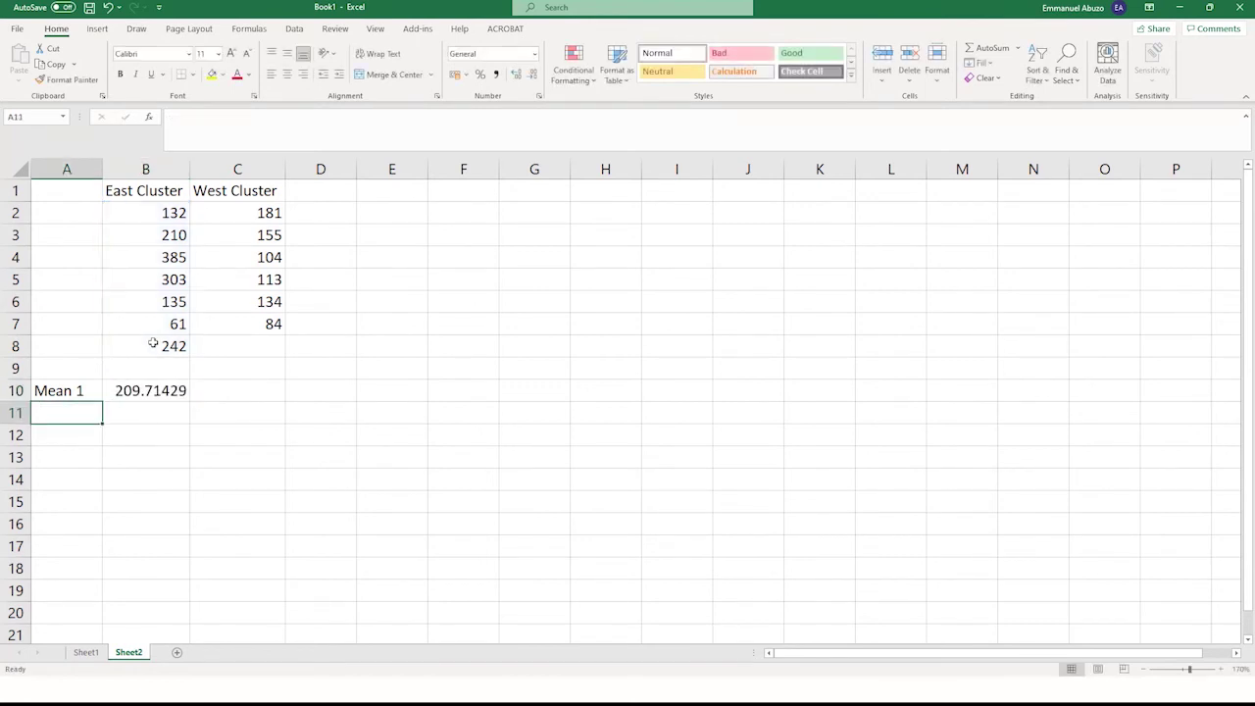
# Label cell A11 "Mean 2", correcting the autocompleted number.
pyautogui.write('M')
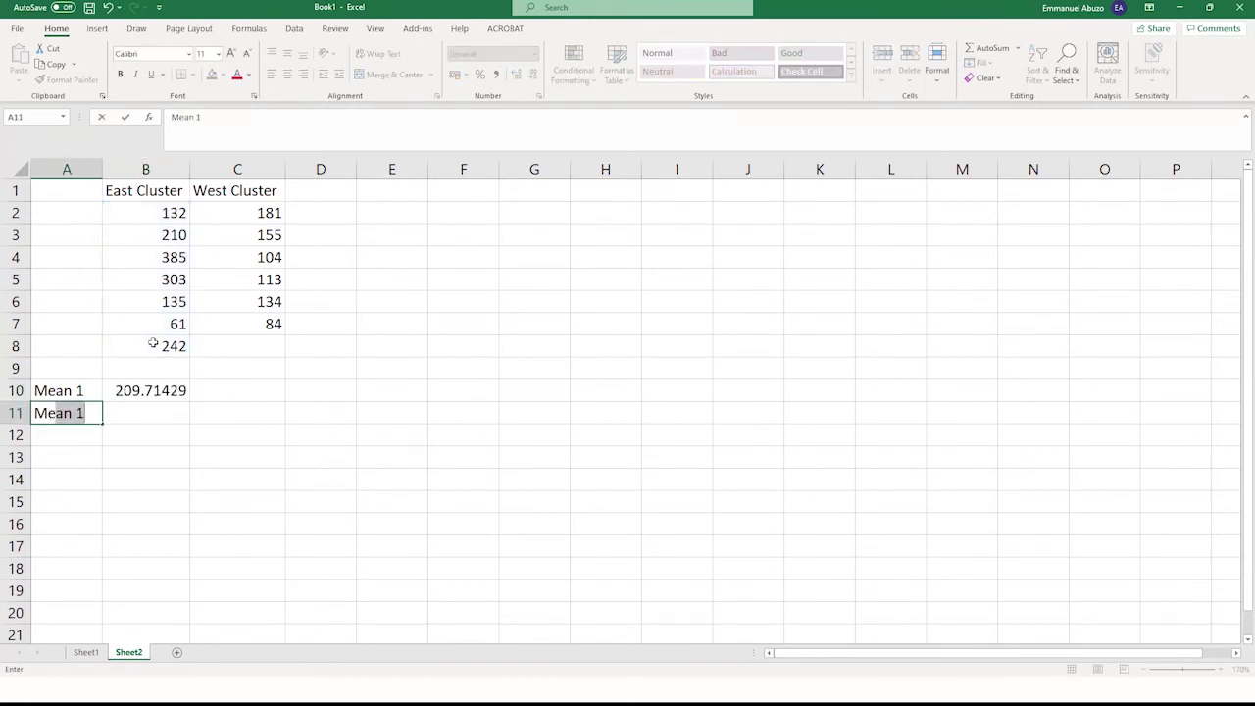
pyautogui.write('ea')
pyautogui.click(257, 130)
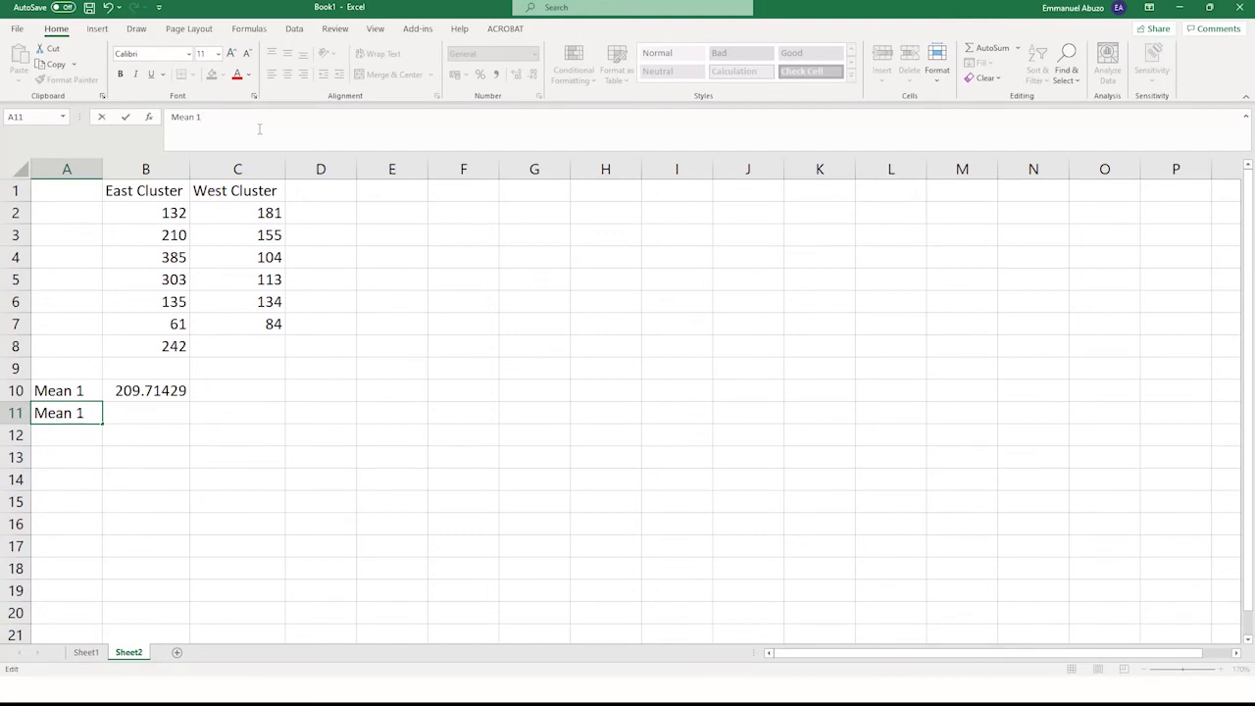
pyautogui.press('BackSpace')
pyautogui.write('2')
pyautogui.press('Tab')
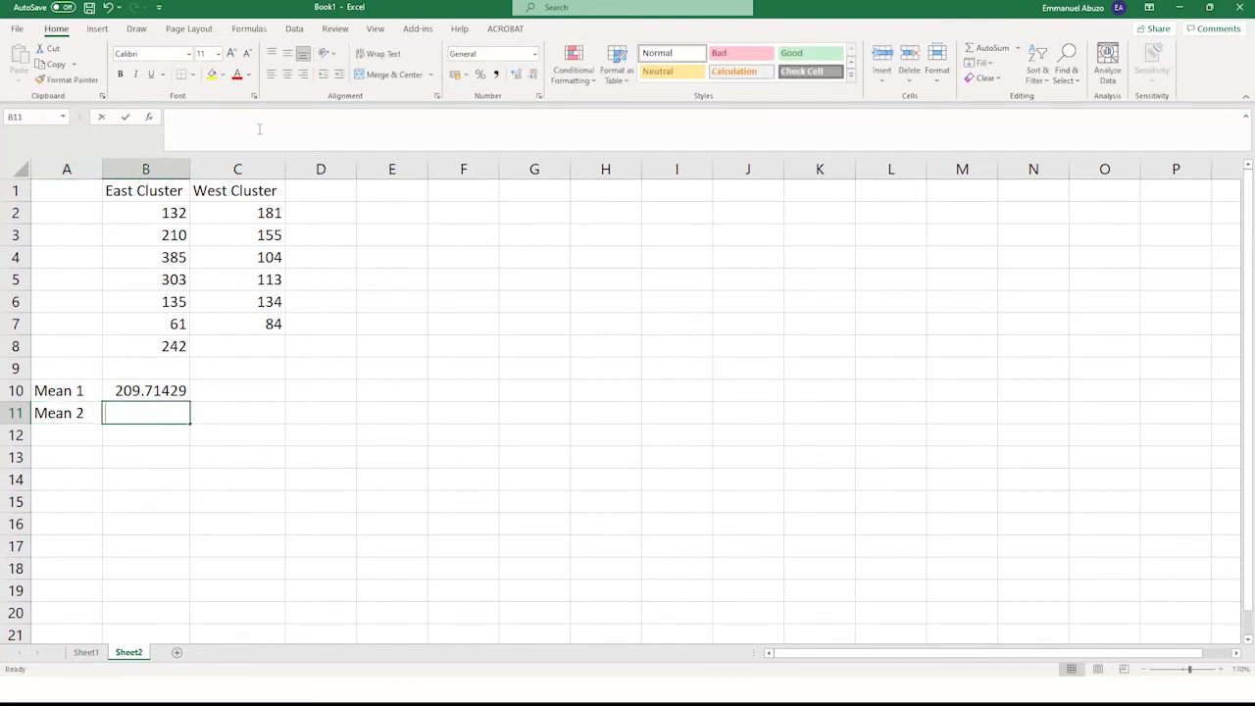
# Calculate the West Cluster mean in B11 with =average(C2:C7).
pyautogui.write('=average(')
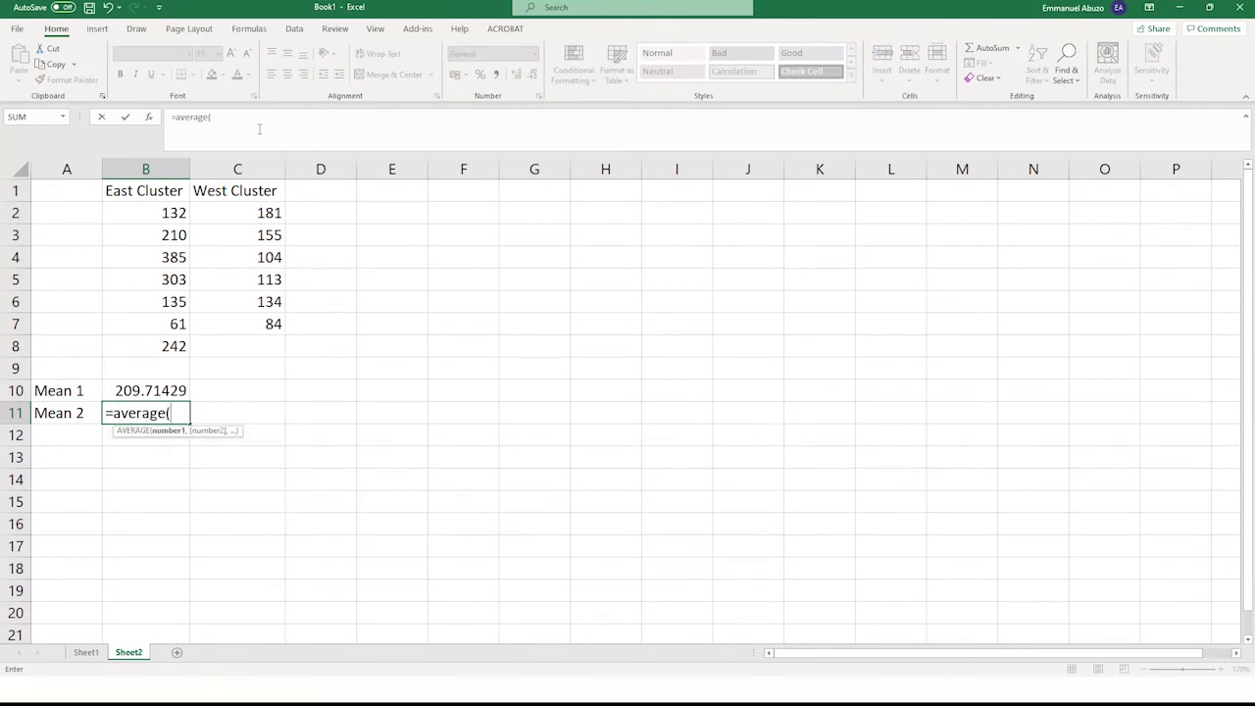
pyautogui.click(263, 212)
pyautogui.moveTo(263, 213); pyautogui.dragTo(256, 313)
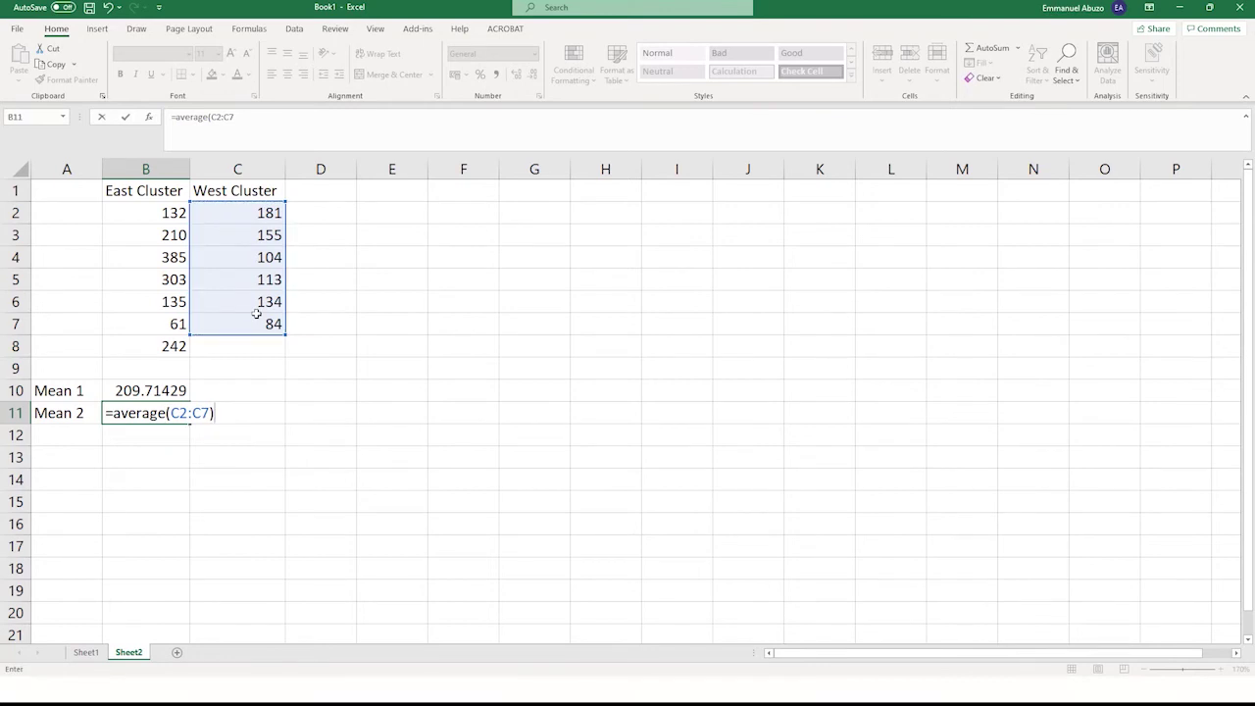
pyautogui.write(')')
pyautogui.press('Return')
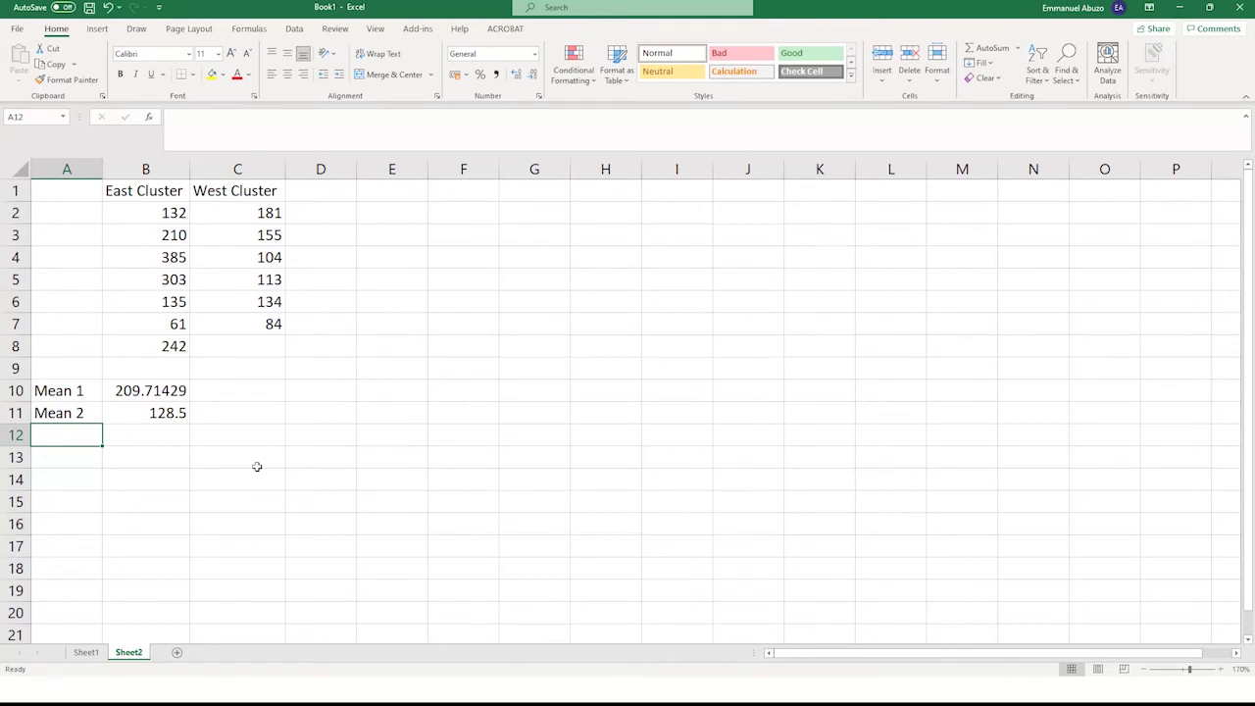
# Label cell A12 "var 1" and calculate the East Cluster sample variance in B12 with =VAR.S(B2:B8).
pyautogui.write('var')
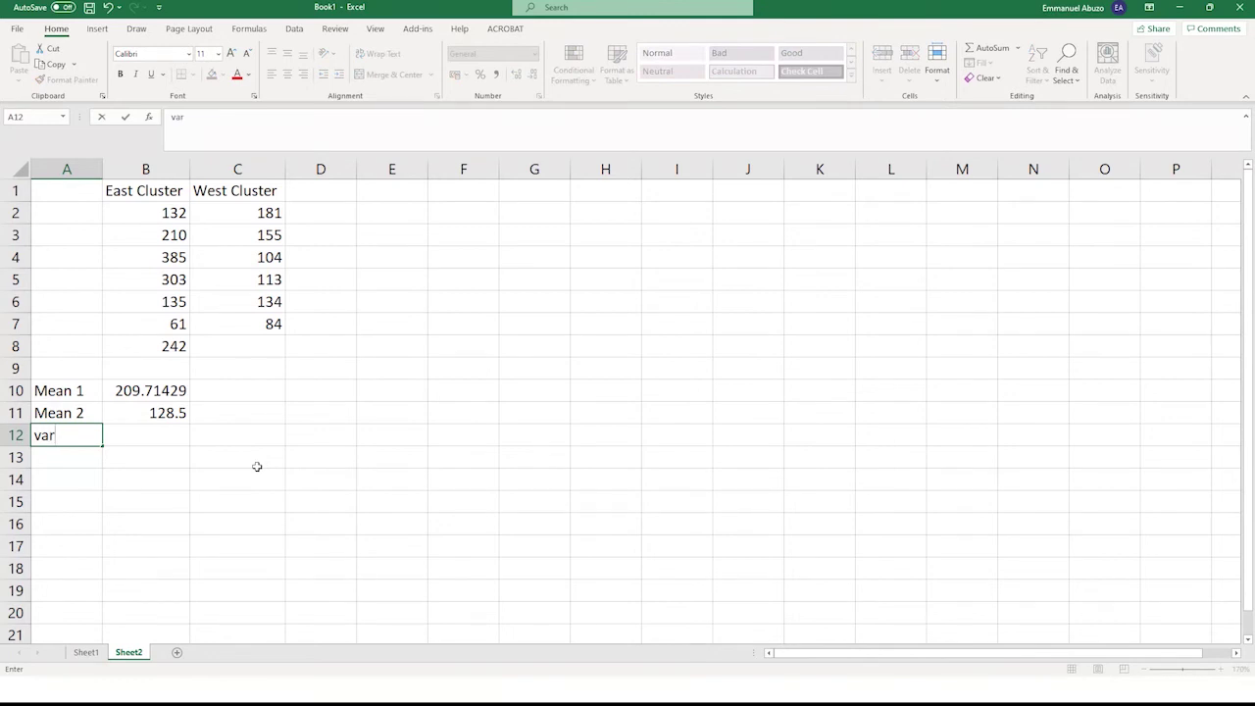
pyautogui.write(' 1')
pyautogui.press('Tab')
pyautogui.write('=av')
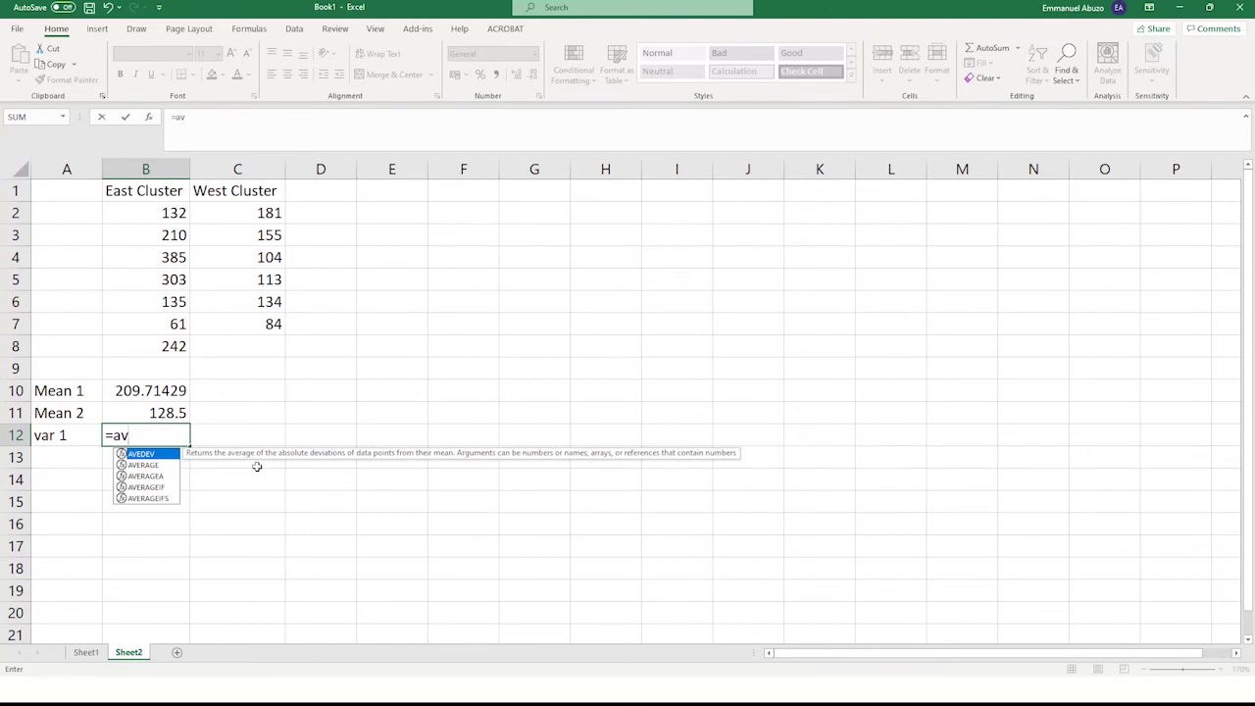
pyautogui.press('BackSpace')
pyautogui.press('BackSpace')
pyautogui.write('var')
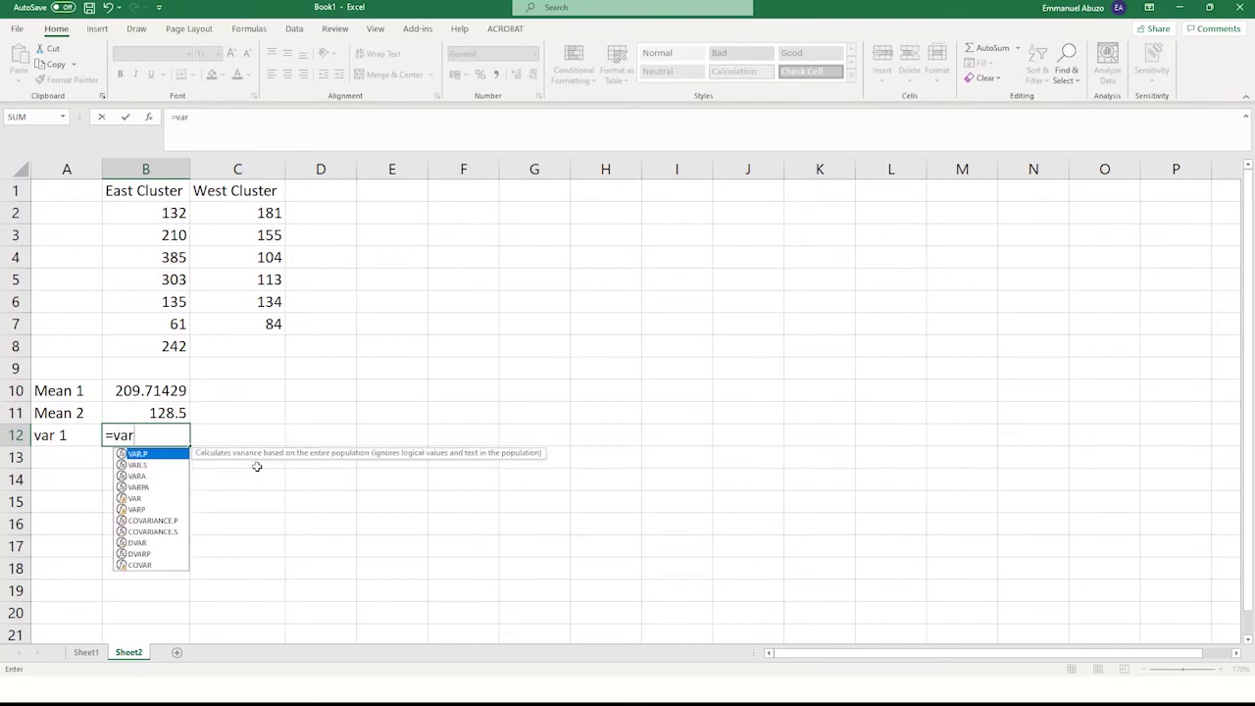
pyautogui.click(159, 467)
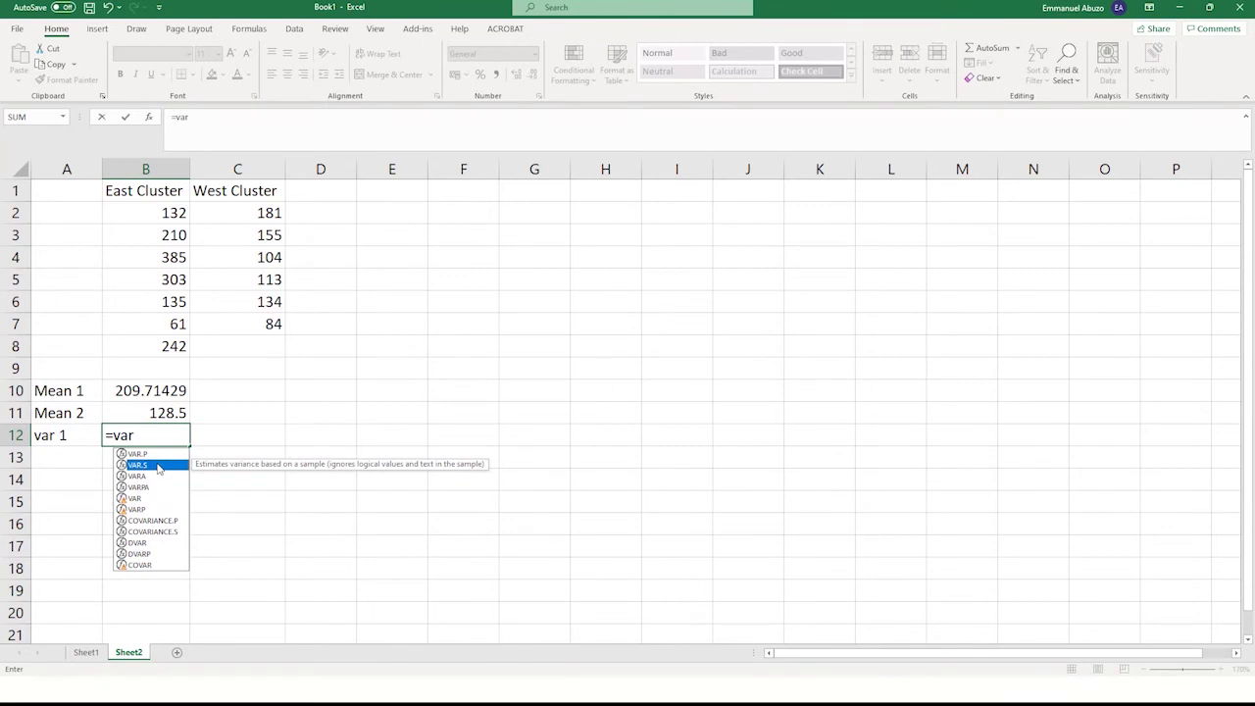
pyautogui.doubleClick(158, 466)
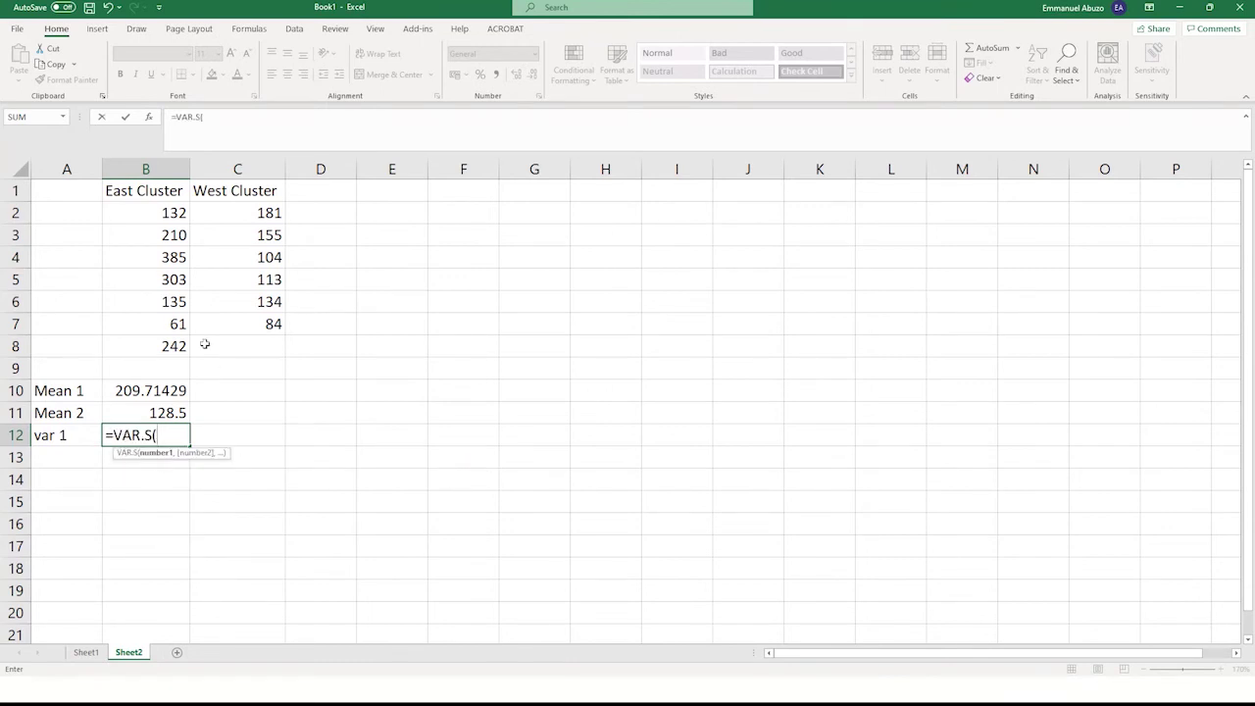
pyautogui.moveTo(143, 206); pyautogui.dragTo(147, 355)
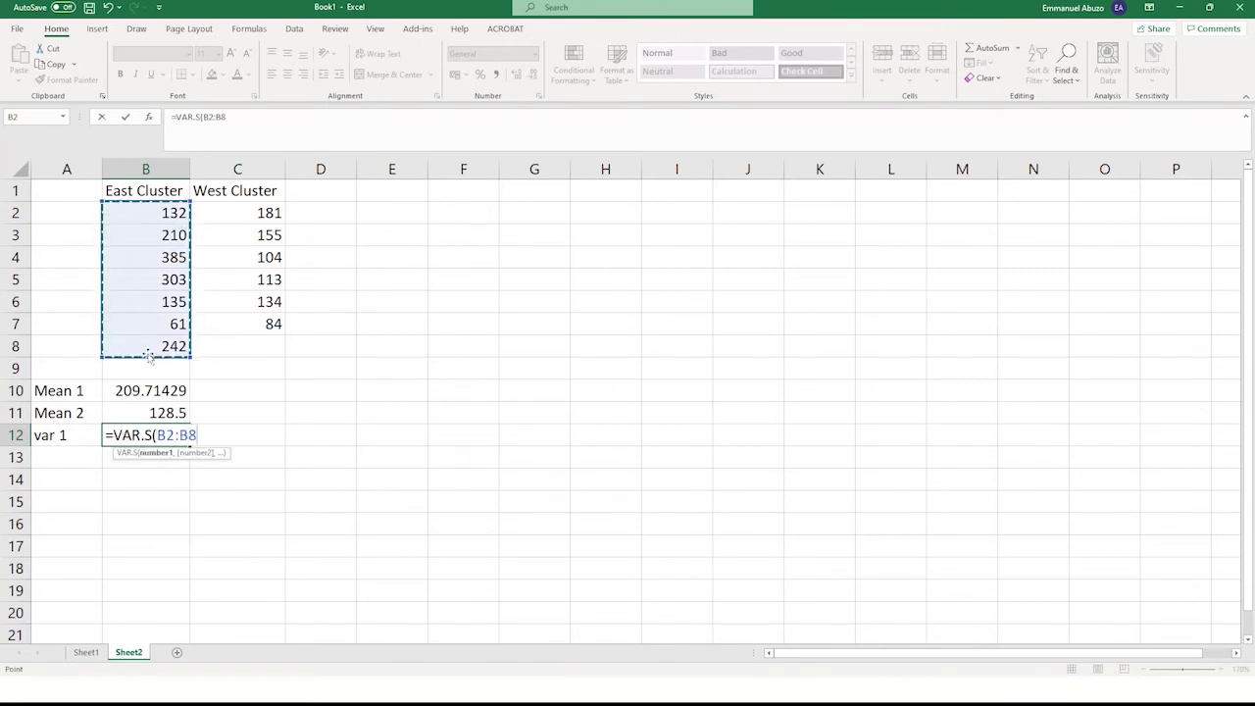
pyautogui.write(')')
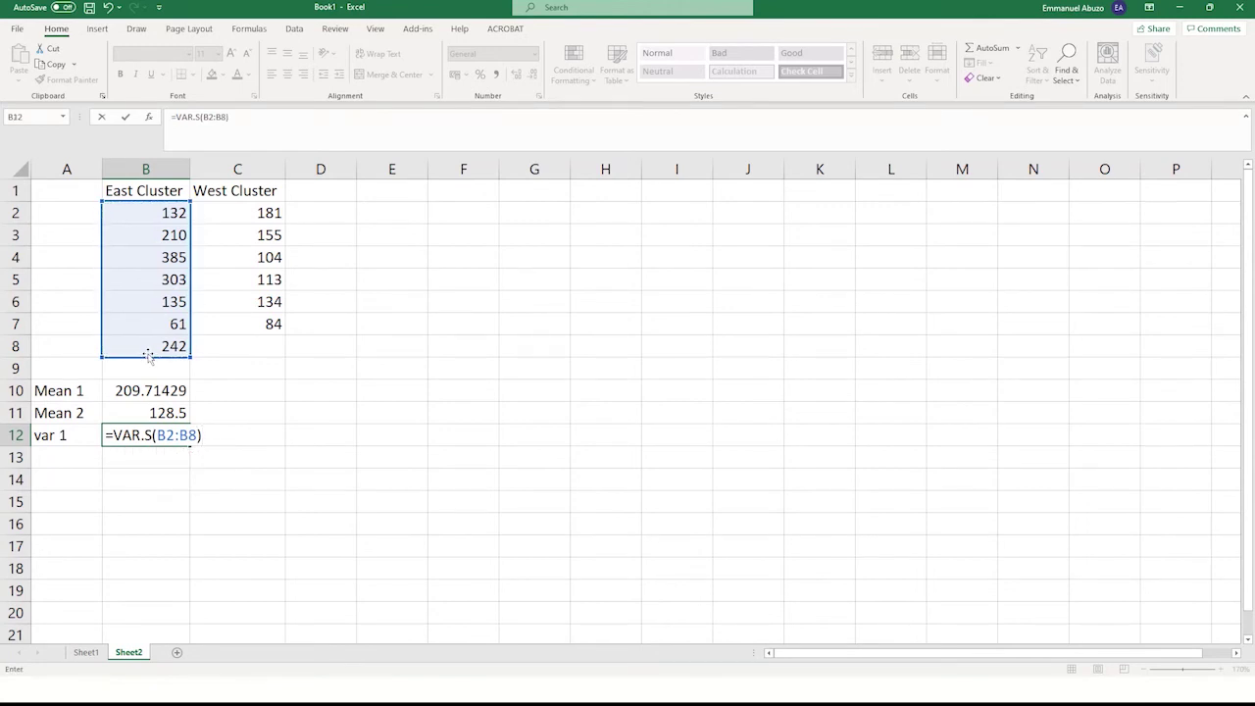
pyautogui.press('Return')
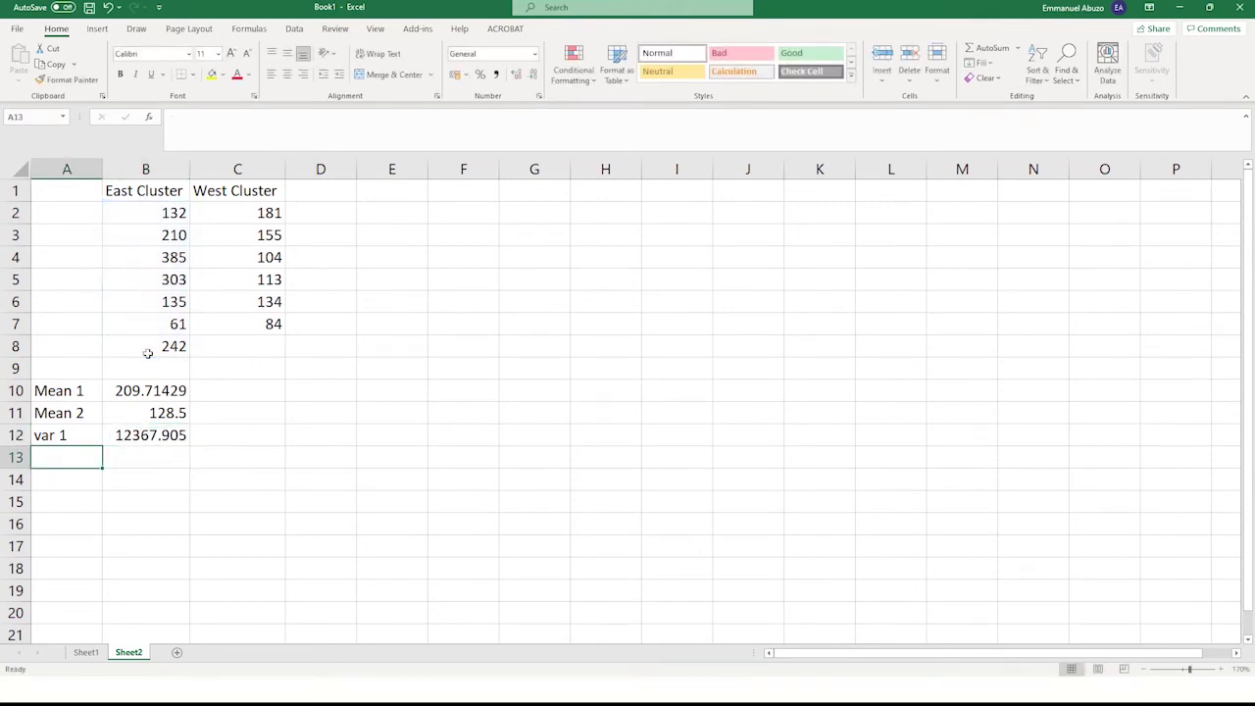
# Label cell A13 "var 2" and calculate the West Cluster sample variance in B13 with =VAR.S(C2:C7).
pyautogui.write('var ')
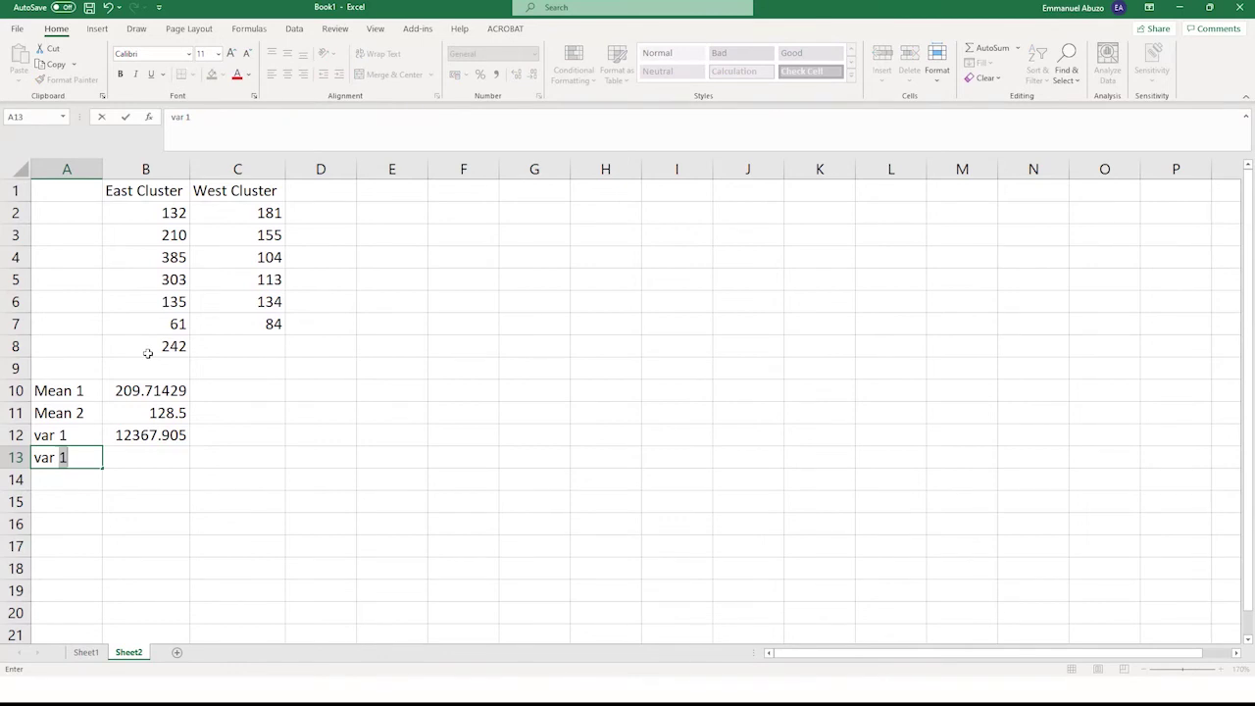
pyautogui.write('2')
pyautogui.press('Tab')
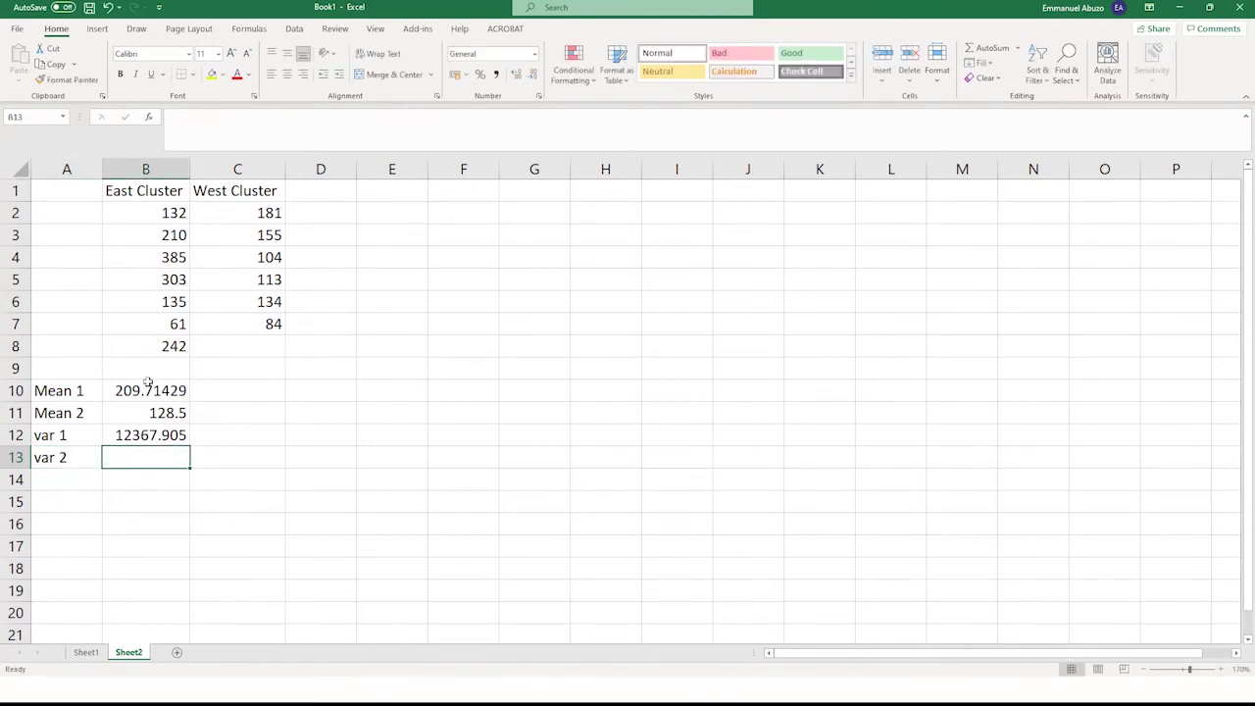
pyautogui.write('=var')
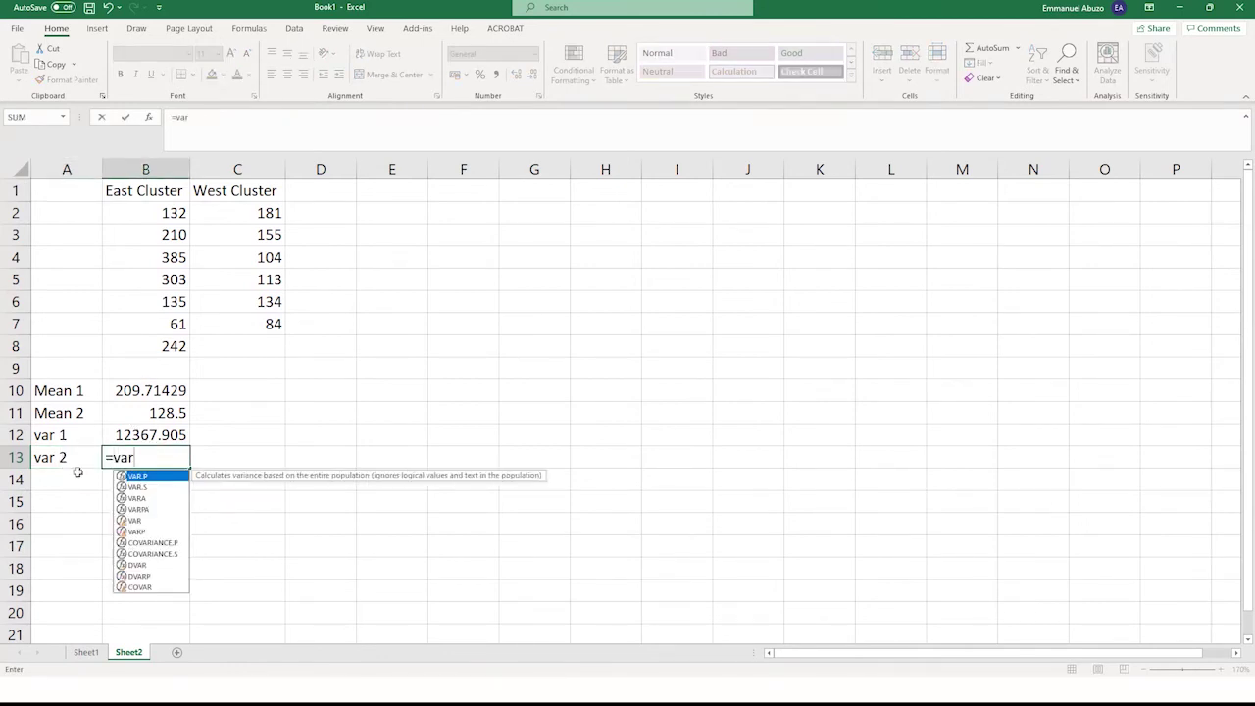
pyautogui.click(149, 489)
pyautogui.doubleClick(149, 489)
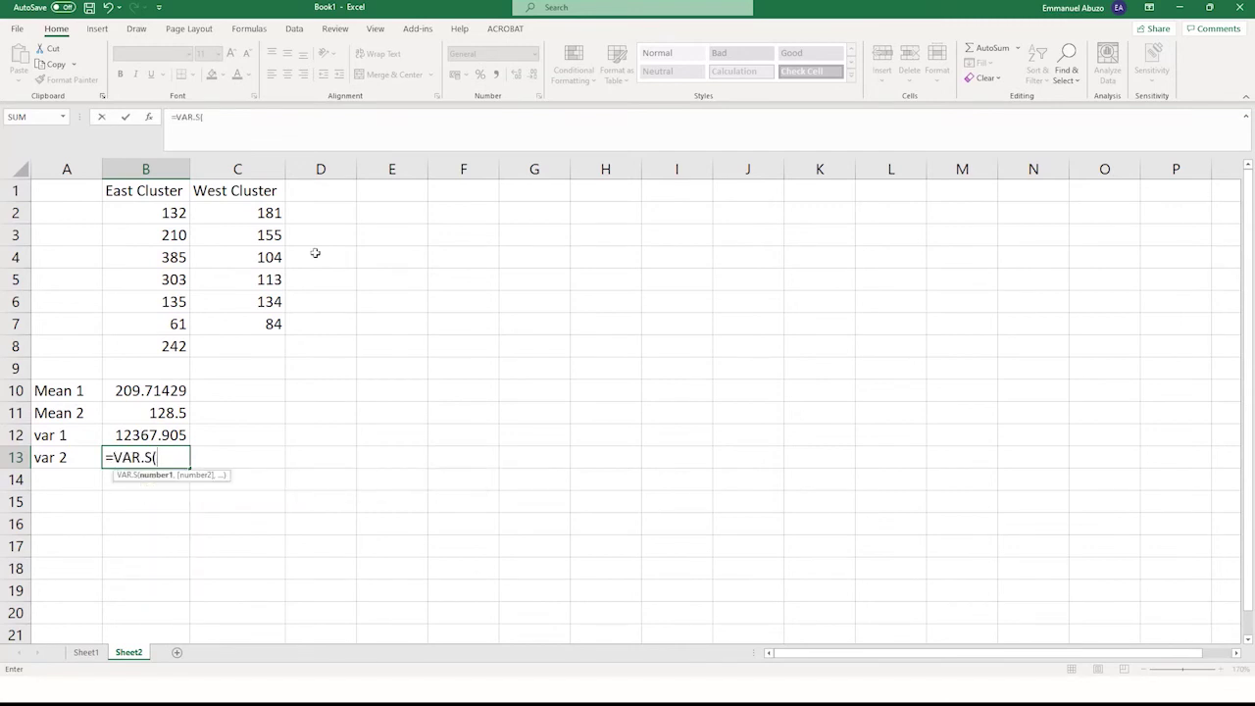
pyautogui.moveTo(261, 214); pyautogui.dragTo(258, 323)
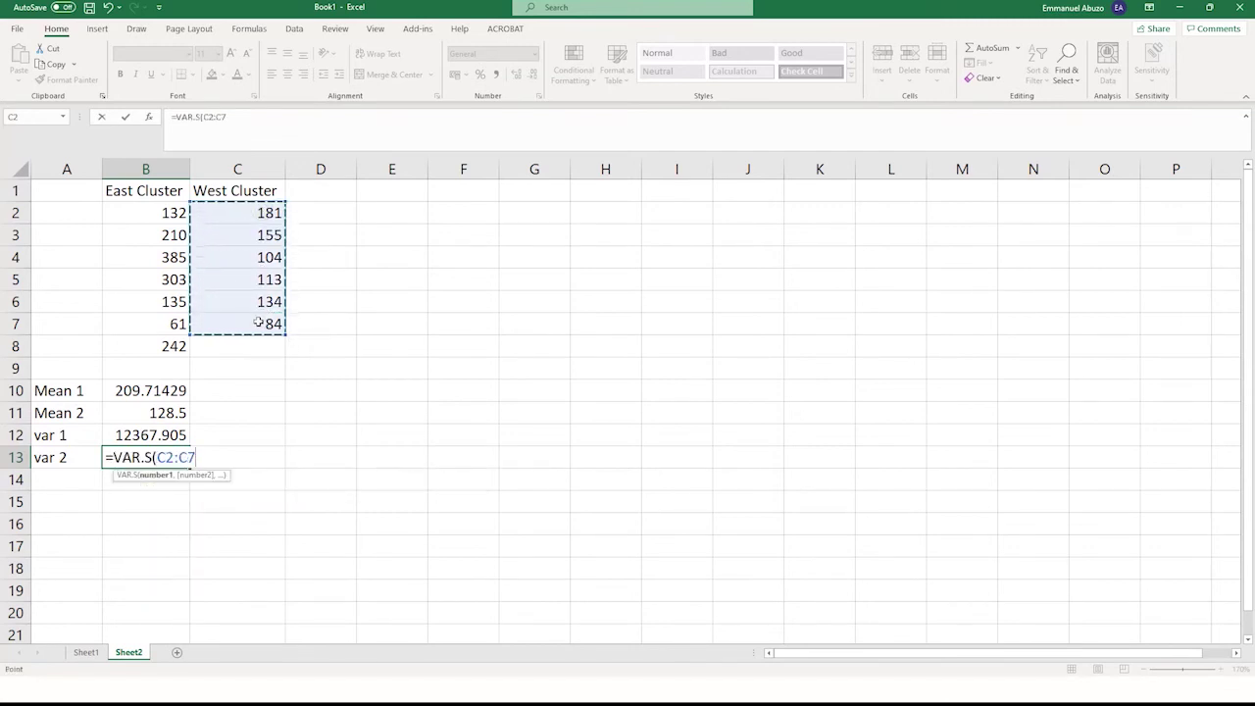
pyautogui.press('Return')
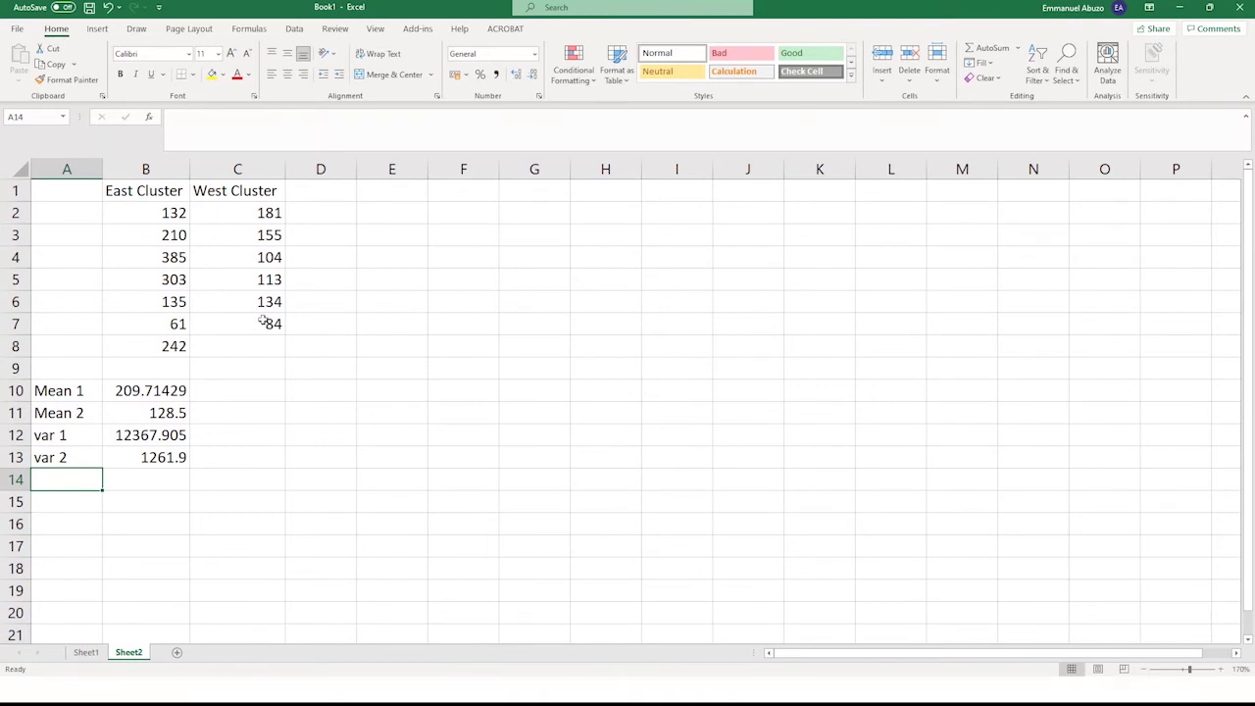
# Label cell A14 of the cluster data sheet "n1".
pyautogui.write('n1')
pyautogui.press('Tab')
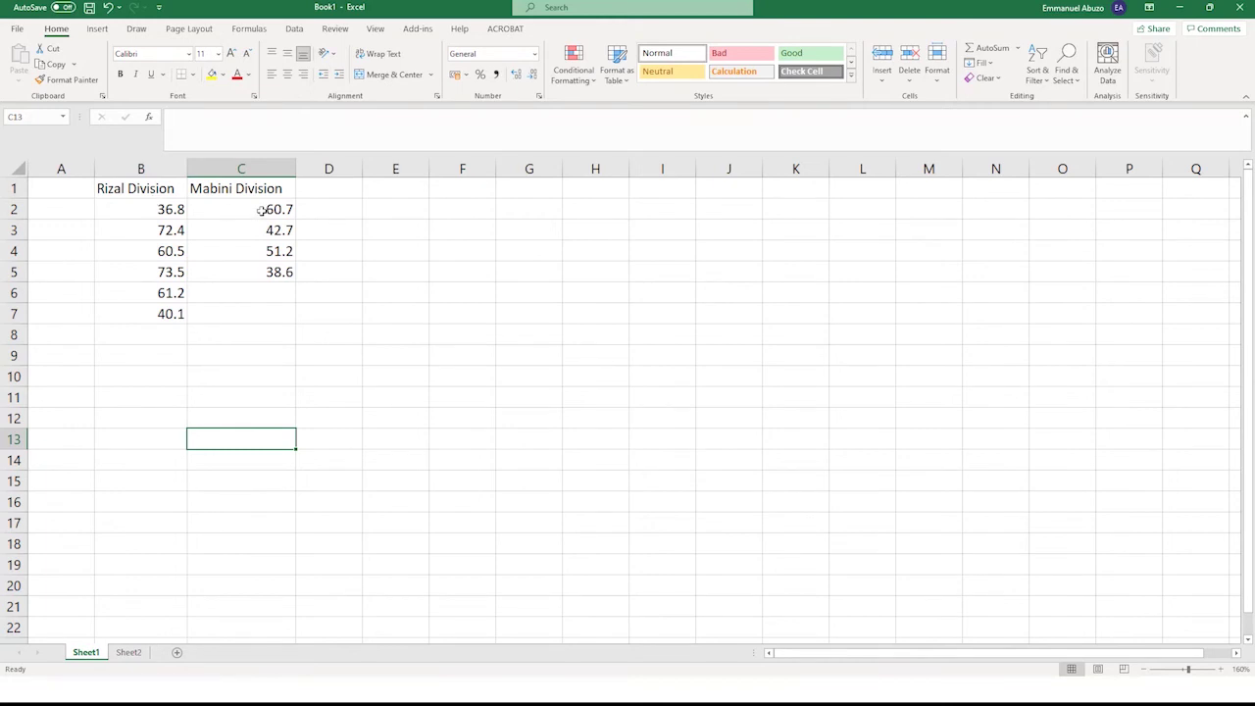
# Label cell A9 of Sheet1 "mean 1" and calculate the Rizal Division mean in B9 with =average(B2:B7).
pyautogui.click(56, 356)
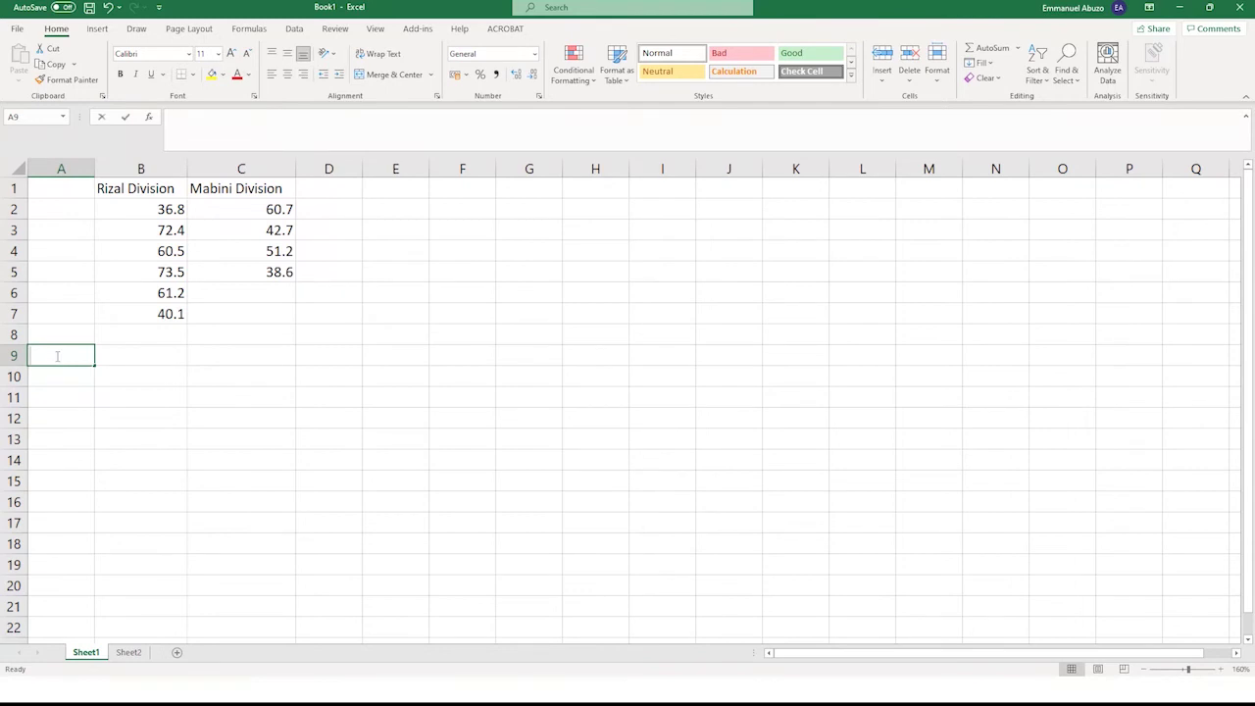
pyautogui.write('mean 1')
pyautogui.press('Tab')
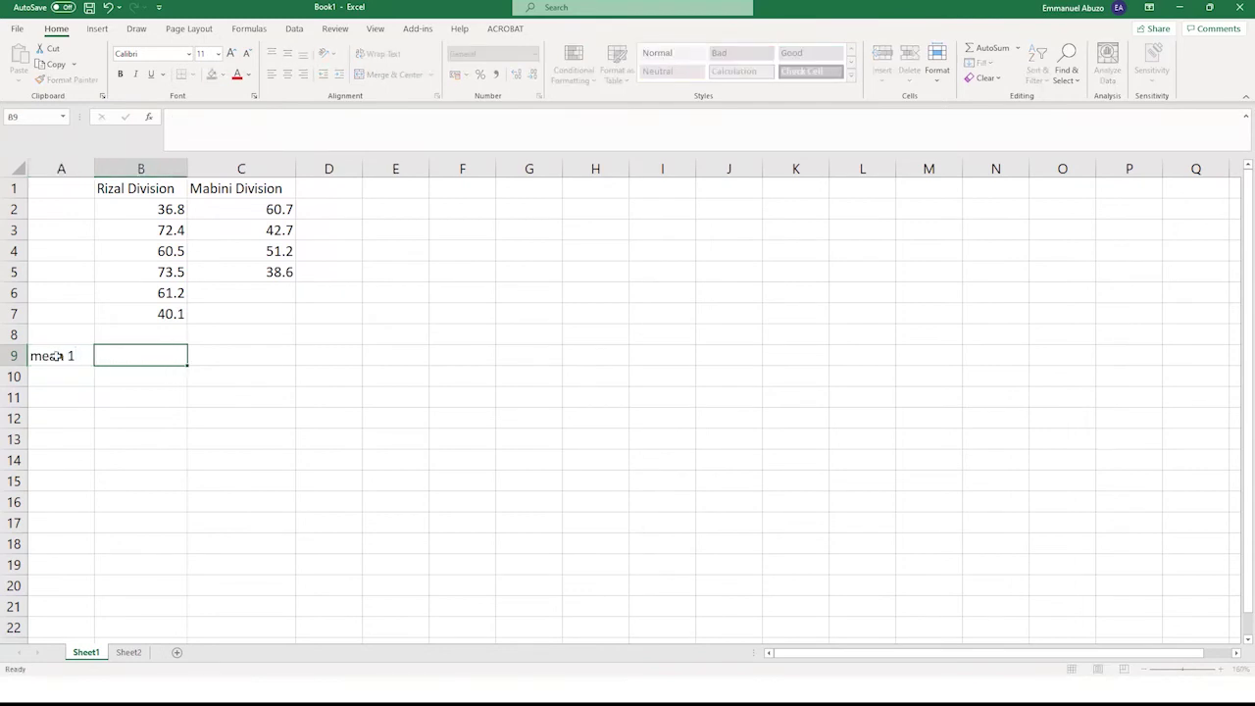
pyautogui.write('=a')
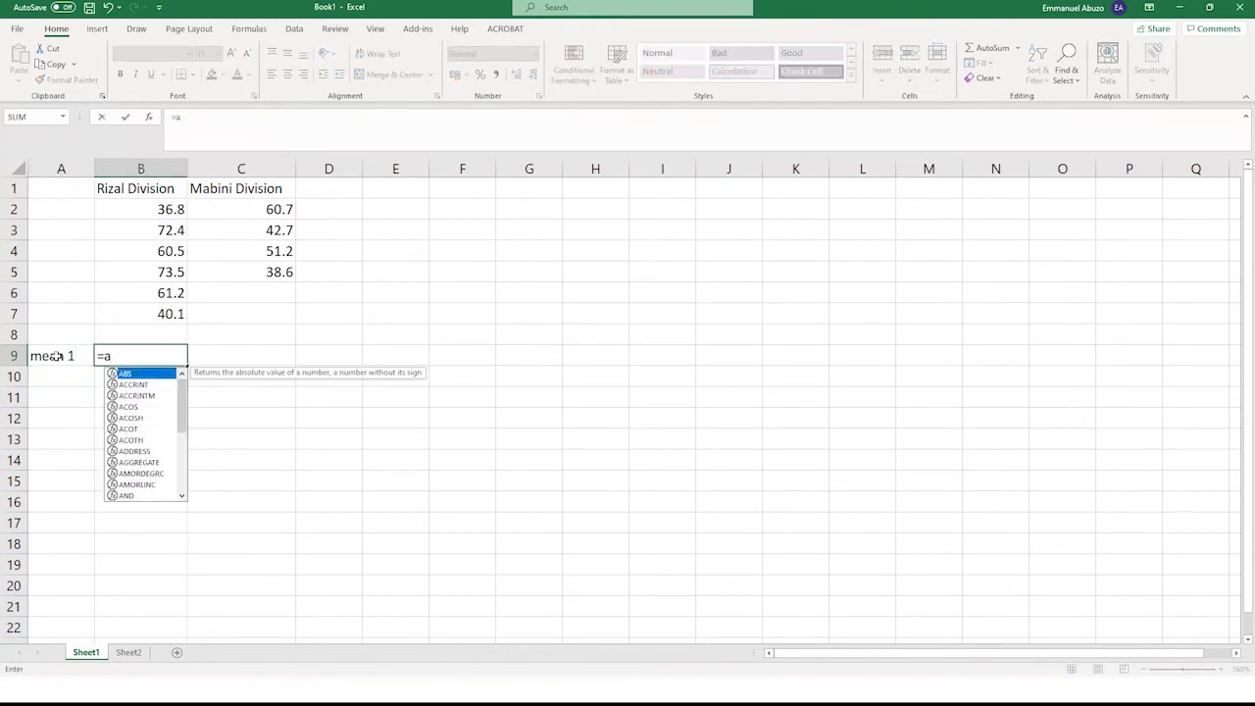
pyautogui.write('verage(')
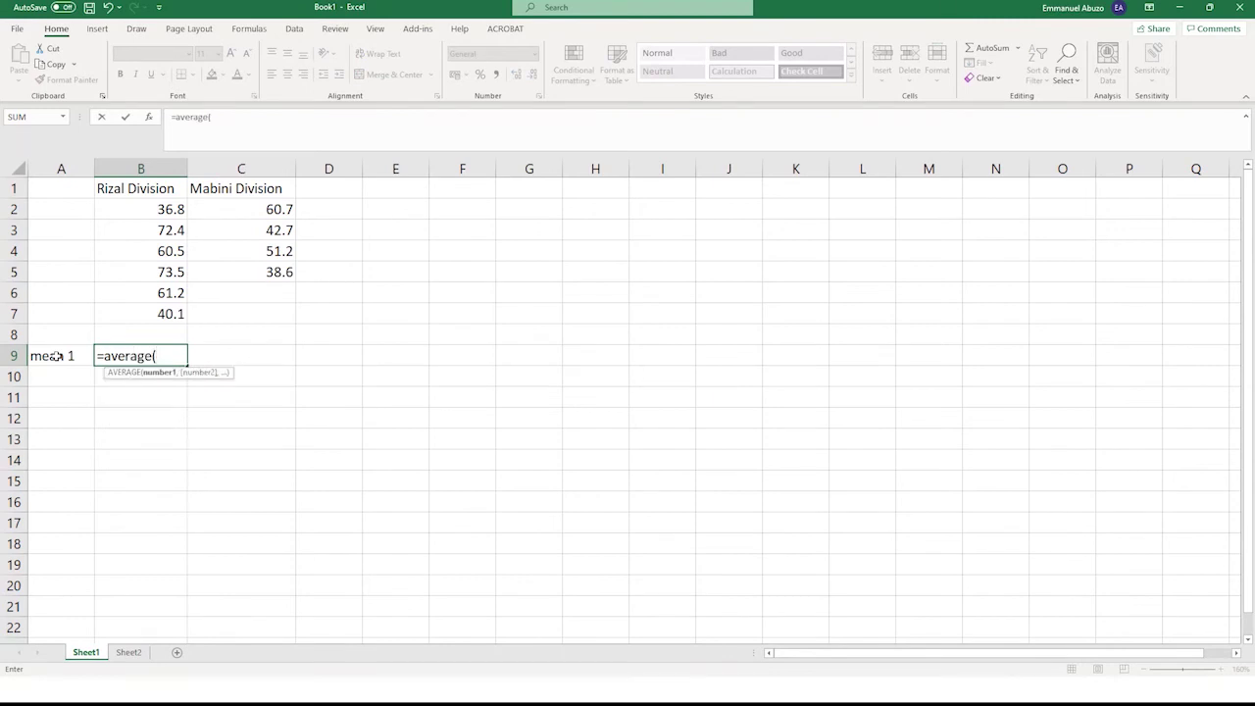
pyautogui.moveTo(175, 209); pyautogui.dragTo(144, 309)
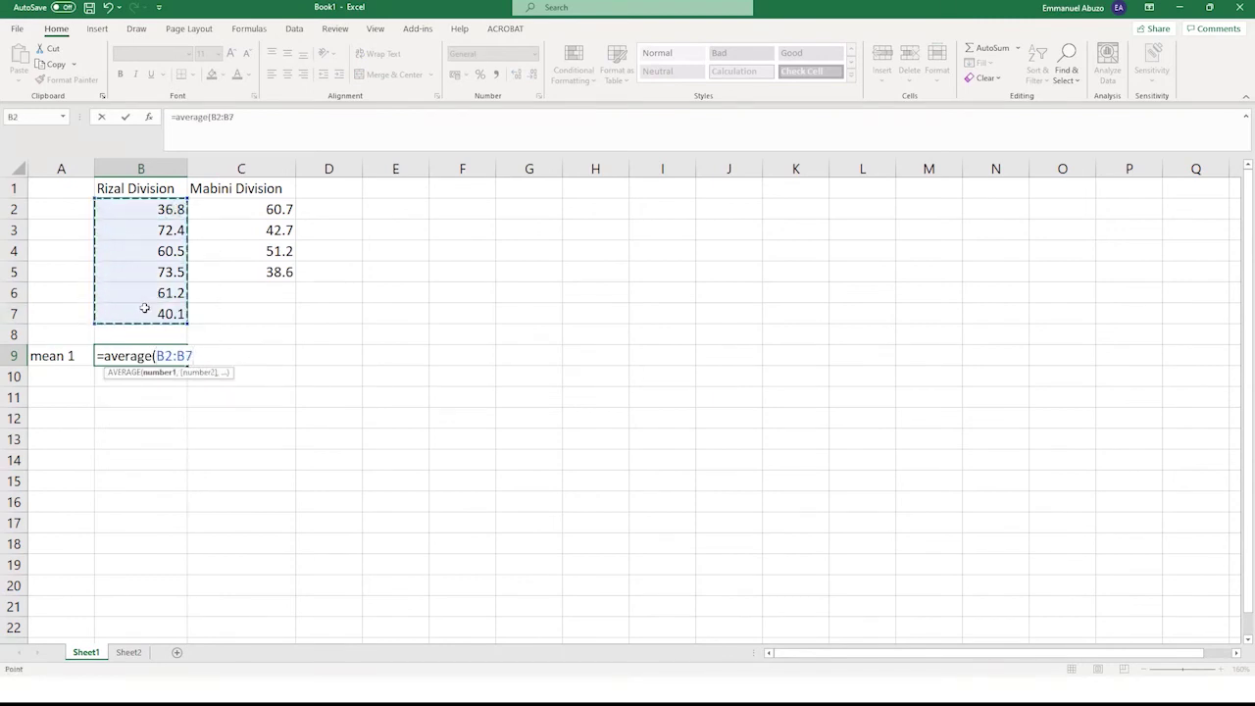
pyautogui.press('Return')
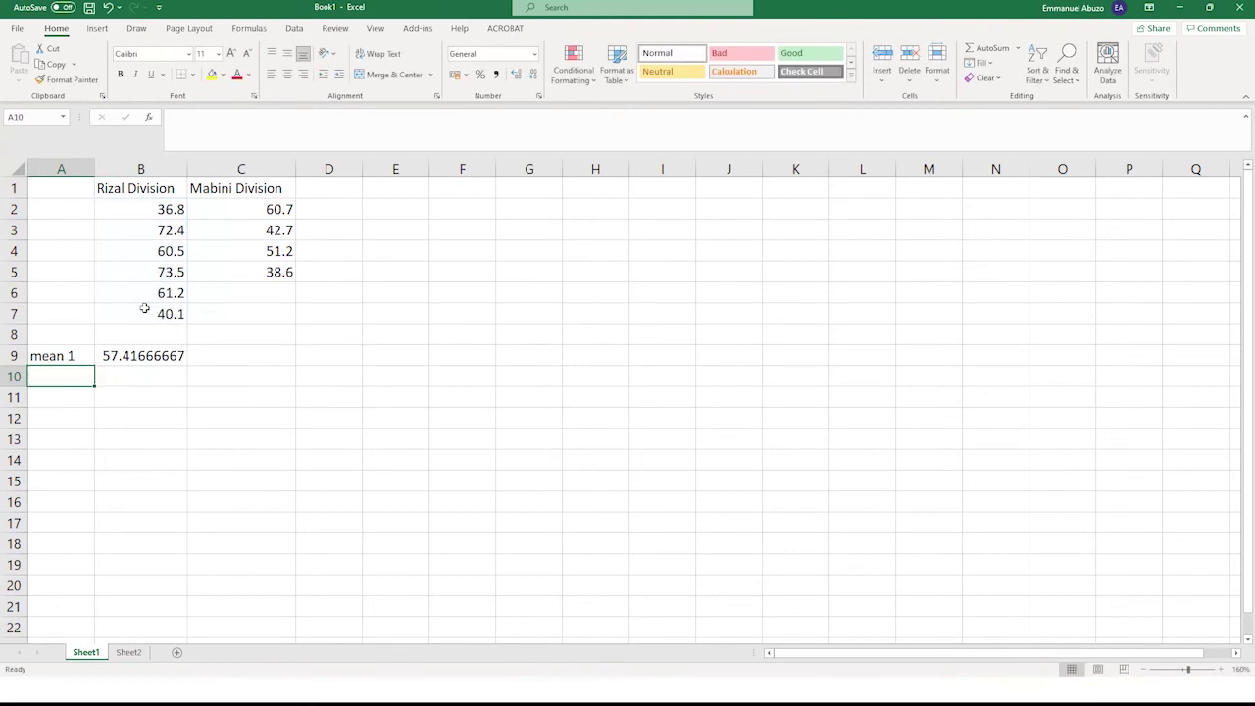
# Label cell A10 "mean 2" and calculate the Mabini Division mean in B10 with =average(C2:C5).
pyautogui.write('mean2')
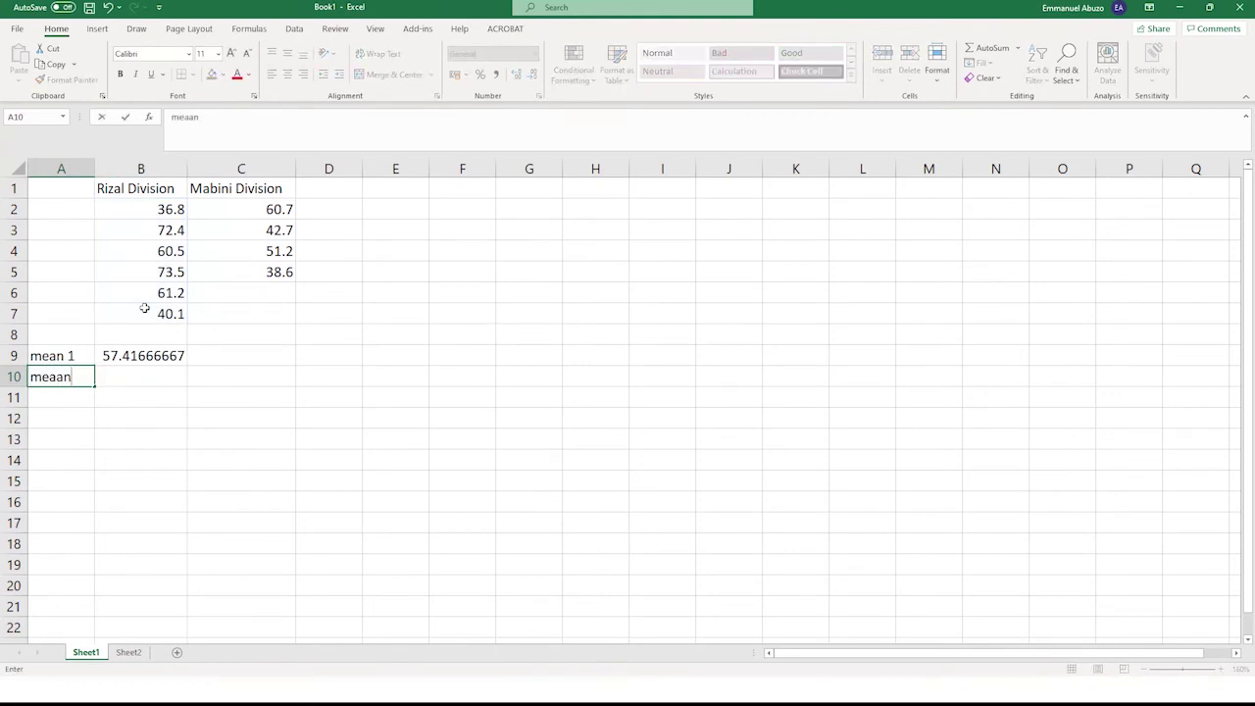
pyautogui.press('BackSpace')
pyautogui.press('BackSpace')
pyautogui.write('n 2')
pyautogui.press('Tab')
pyautogui.write('=')
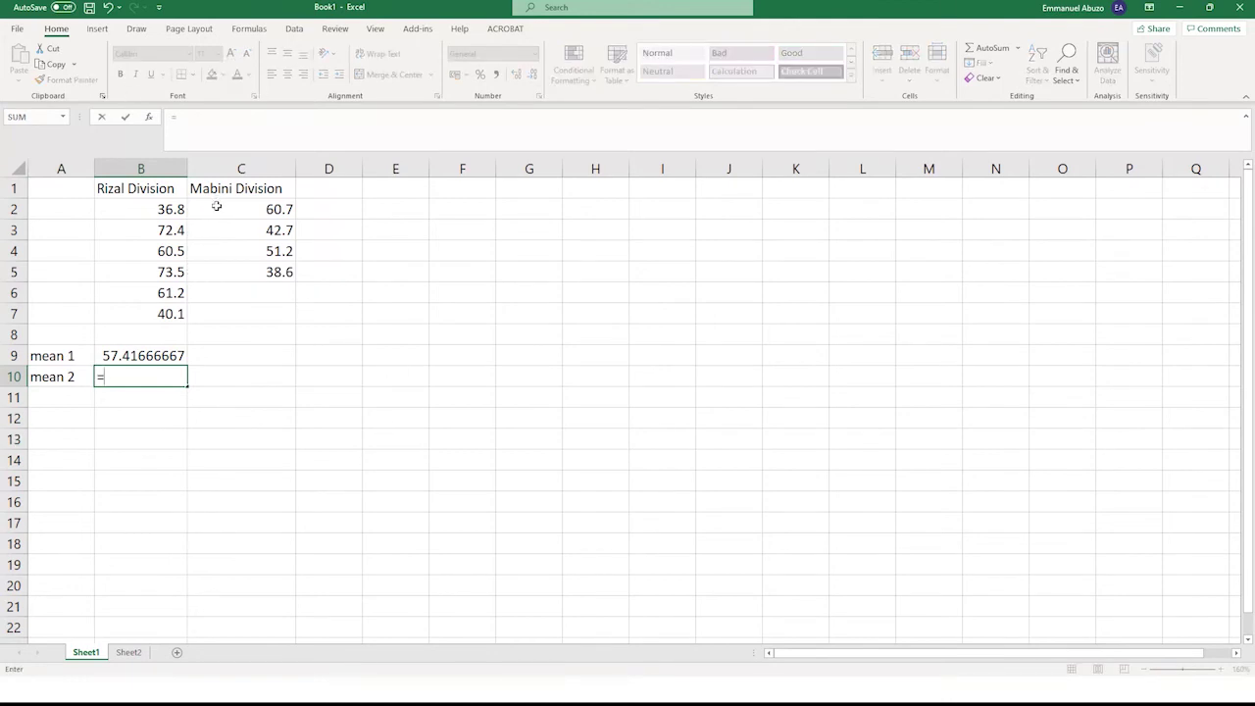
pyautogui.write('average(')
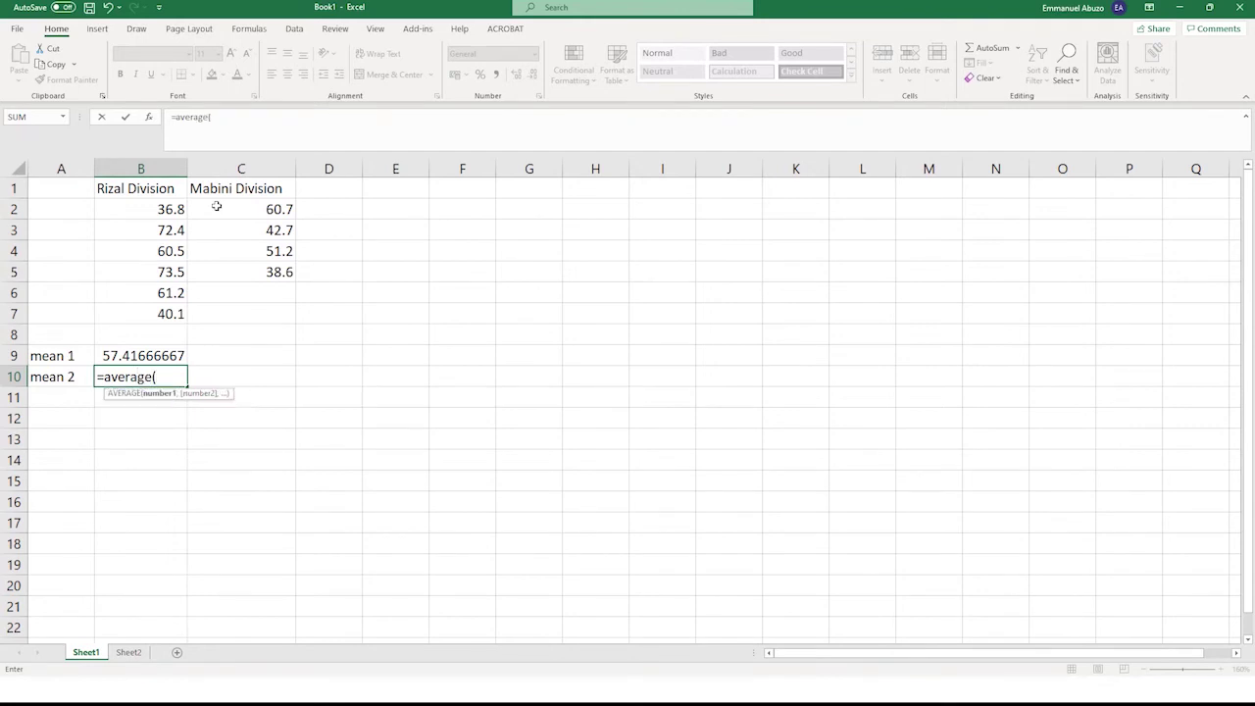
pyautogui.moveTo(246, 212); pyautogui.dragTo(255, 273)
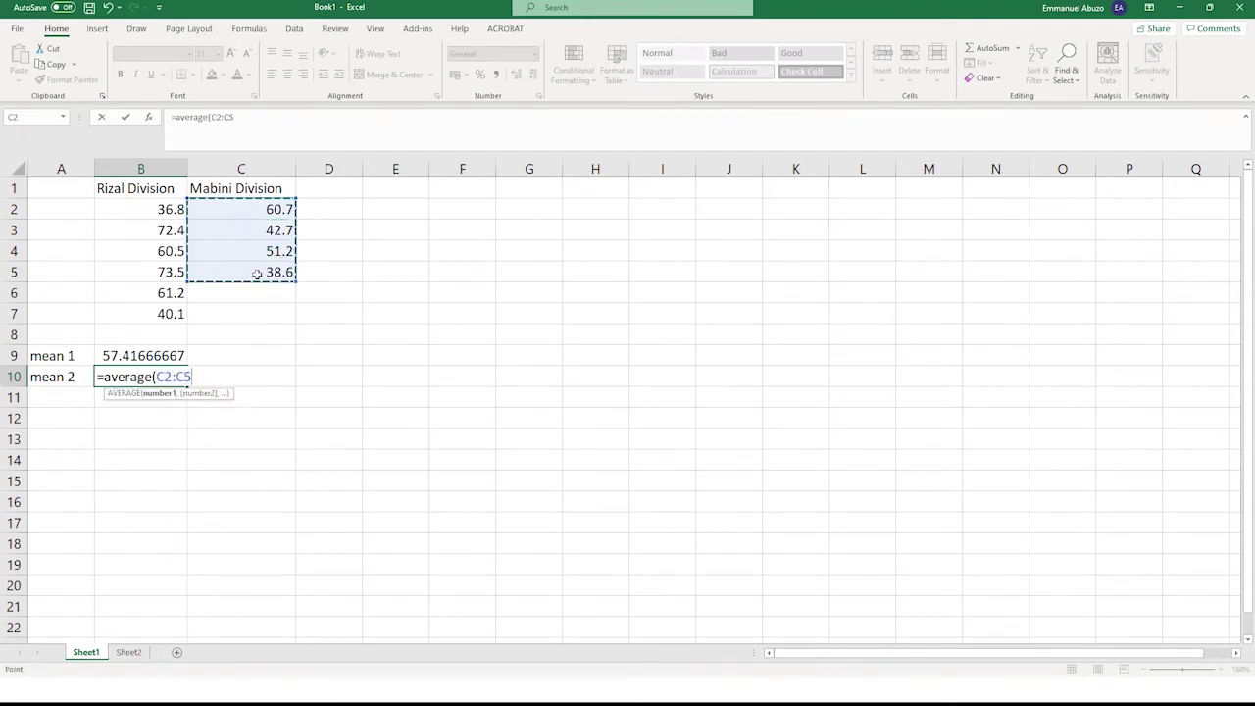
pyautogui.press('Return')
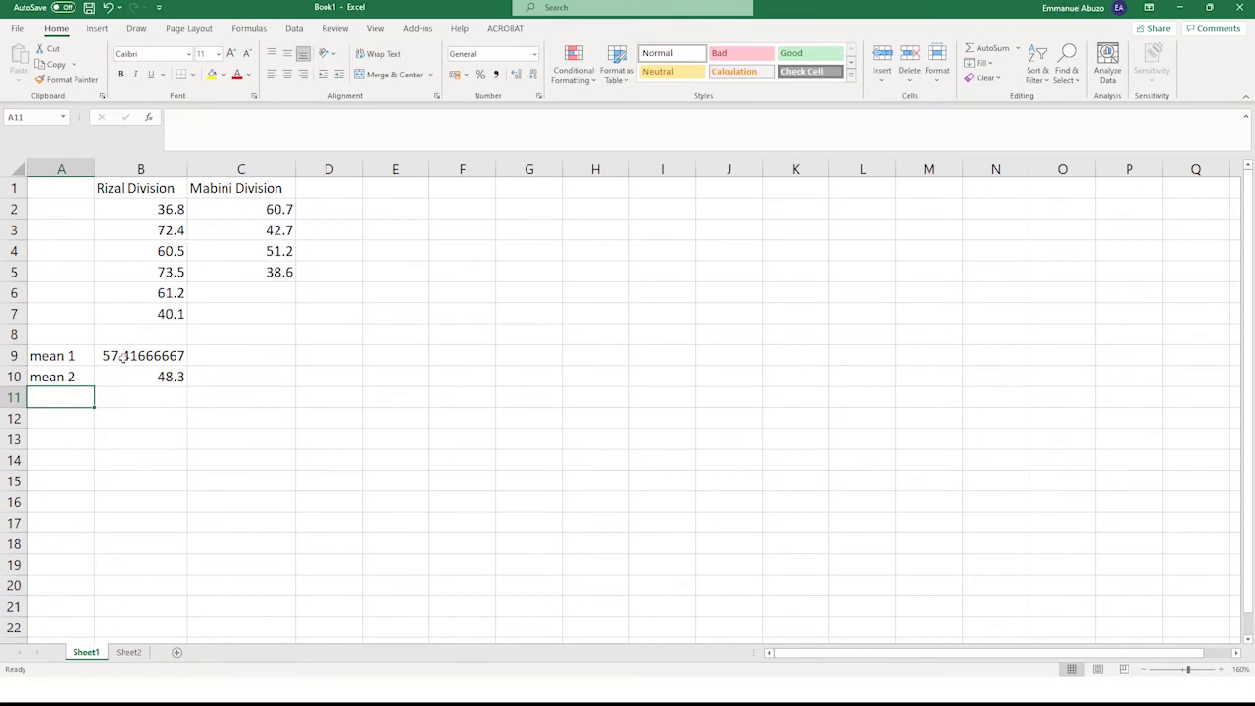
# Label cell A11 "var 1" and calculate the Rizal Division sample variance in B11 with =VAR.S(B2:B7).
pyautogui.write('var 1')
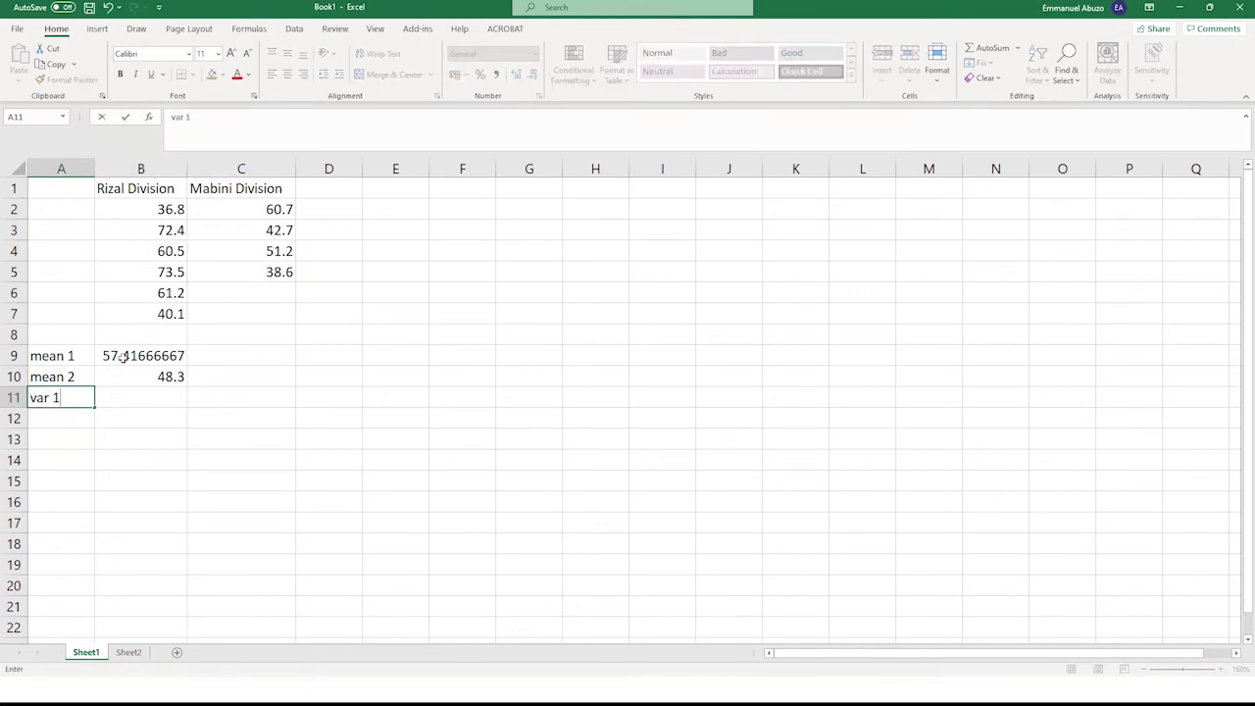
pyautogui.press('Tab')
pyautogui.write('=av')
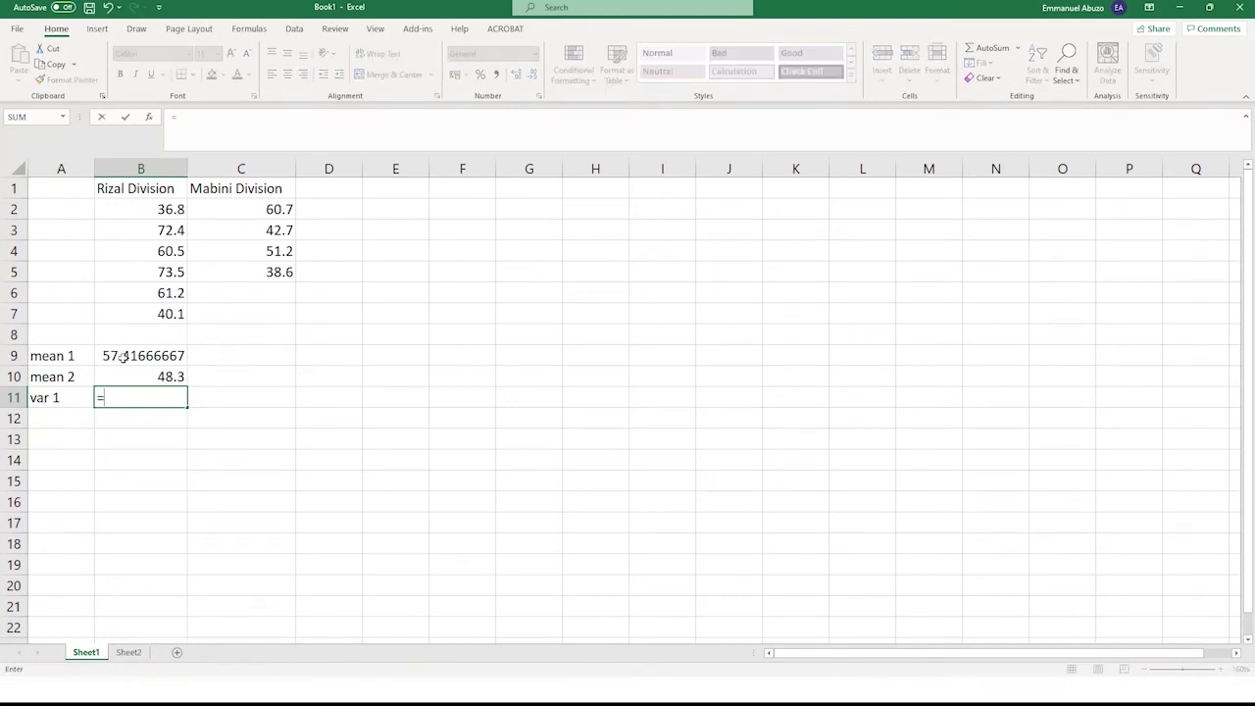
pyautogui.press('BackSpace')
pyautogui.press('BackSpace')
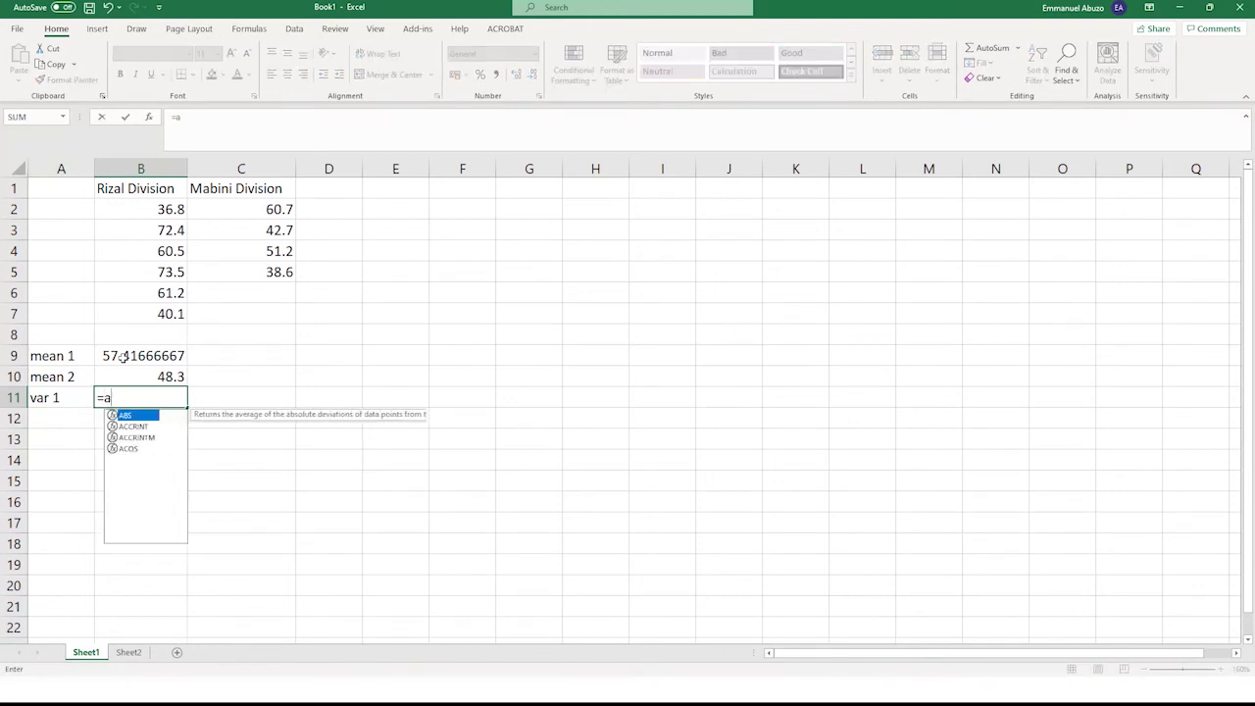
pyautogui.write('var')
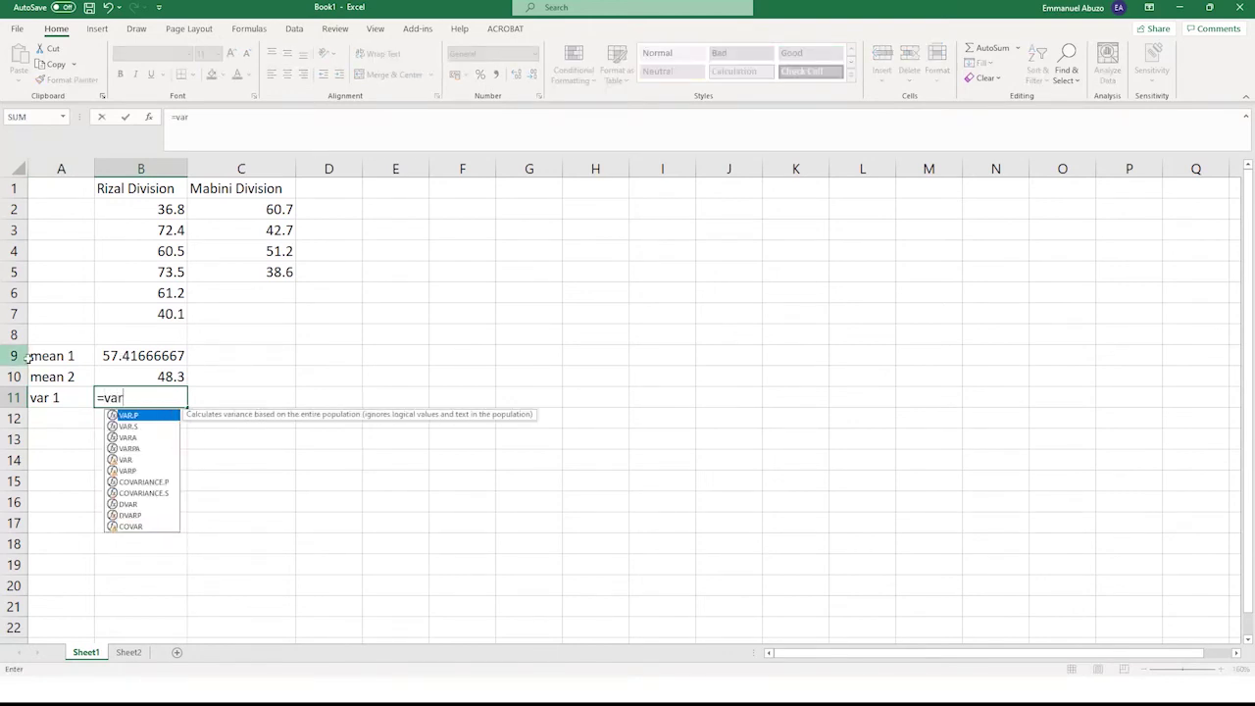
pyautogui.doubleClick(150, 426)
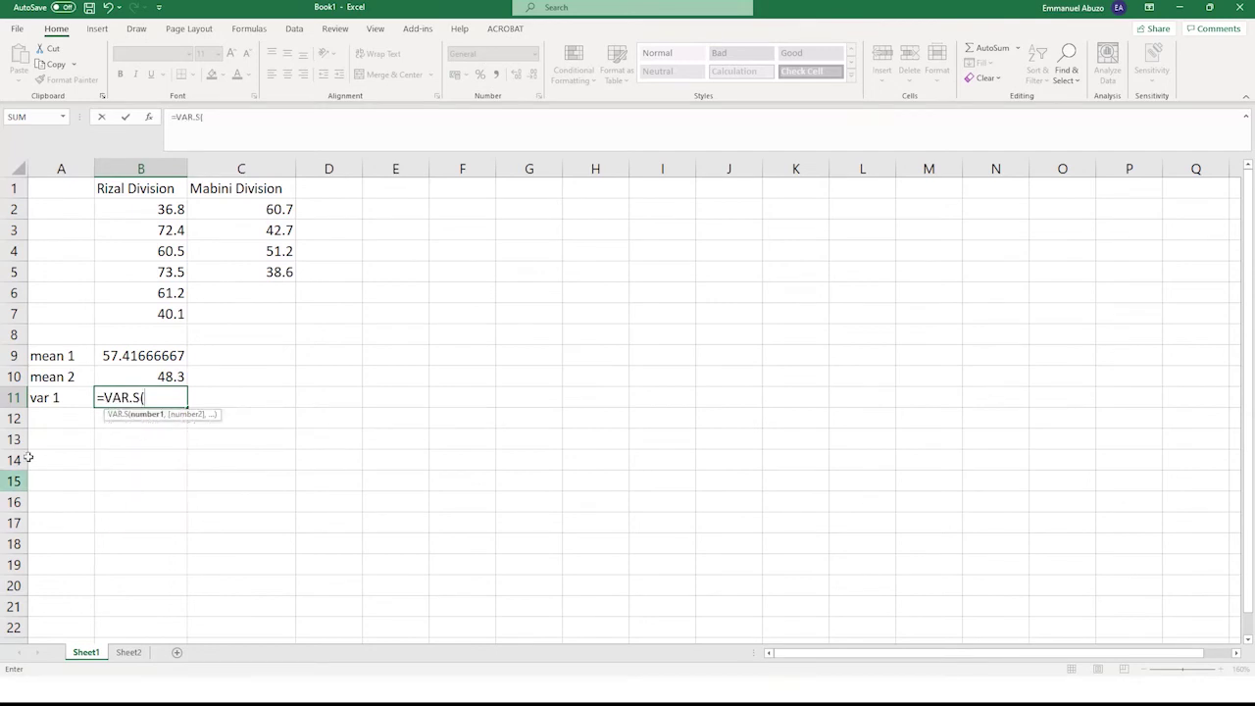
pyautogui.moveTo(165, 209); pyautogui.dragTo(165, 314)
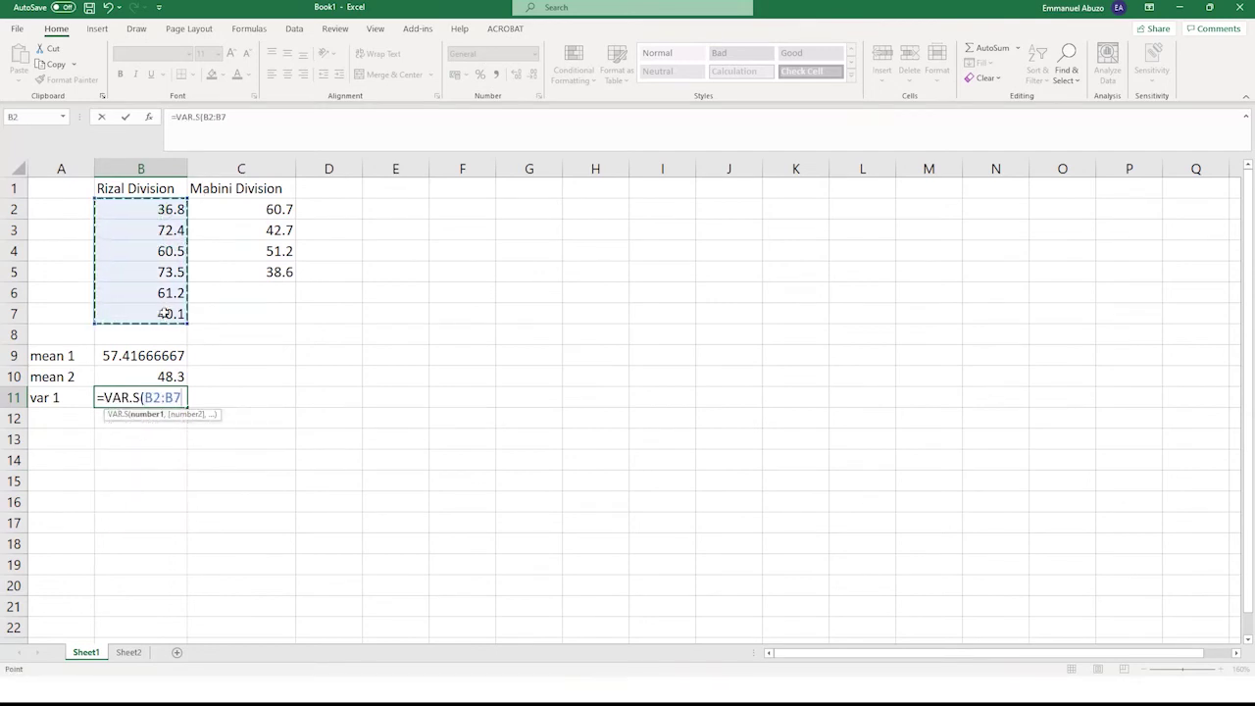
pyautogui.write(')')
pyautogui.press('Return')
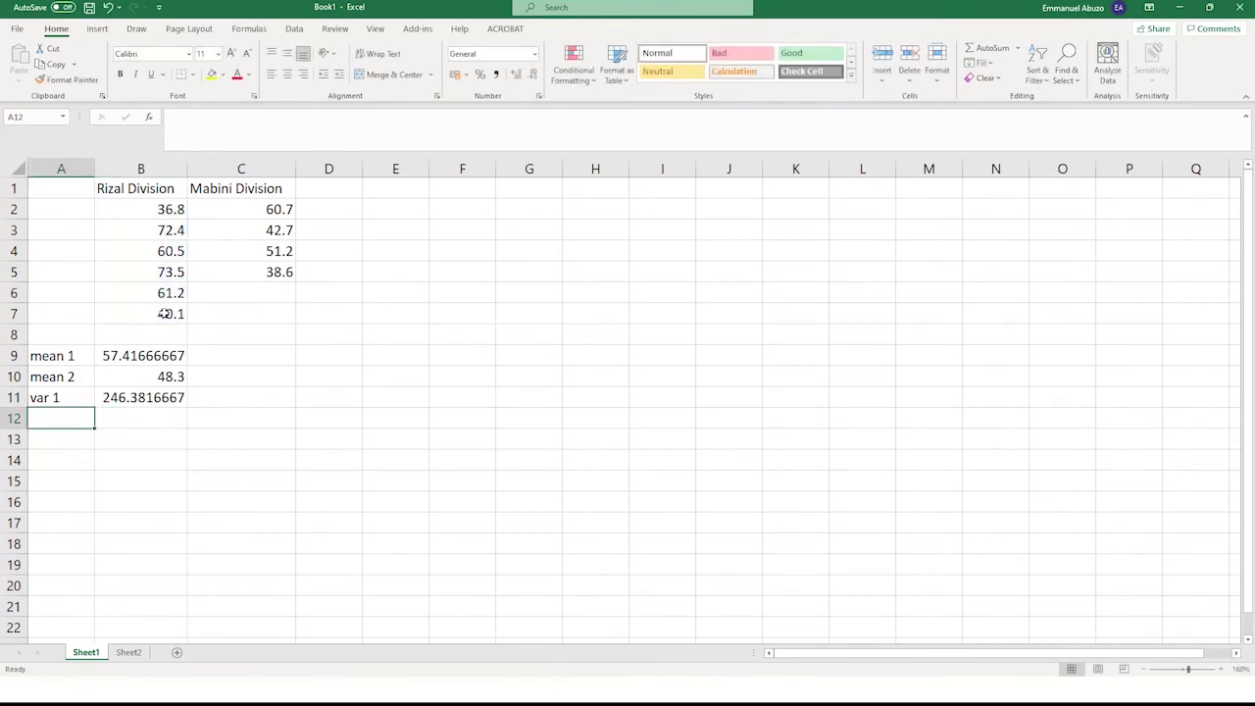
# Label cell A12 "var 2" and calculate the Mabini Division sample variance in B12 with =var.s(C2:C5).
pyautogui.write('var 2')
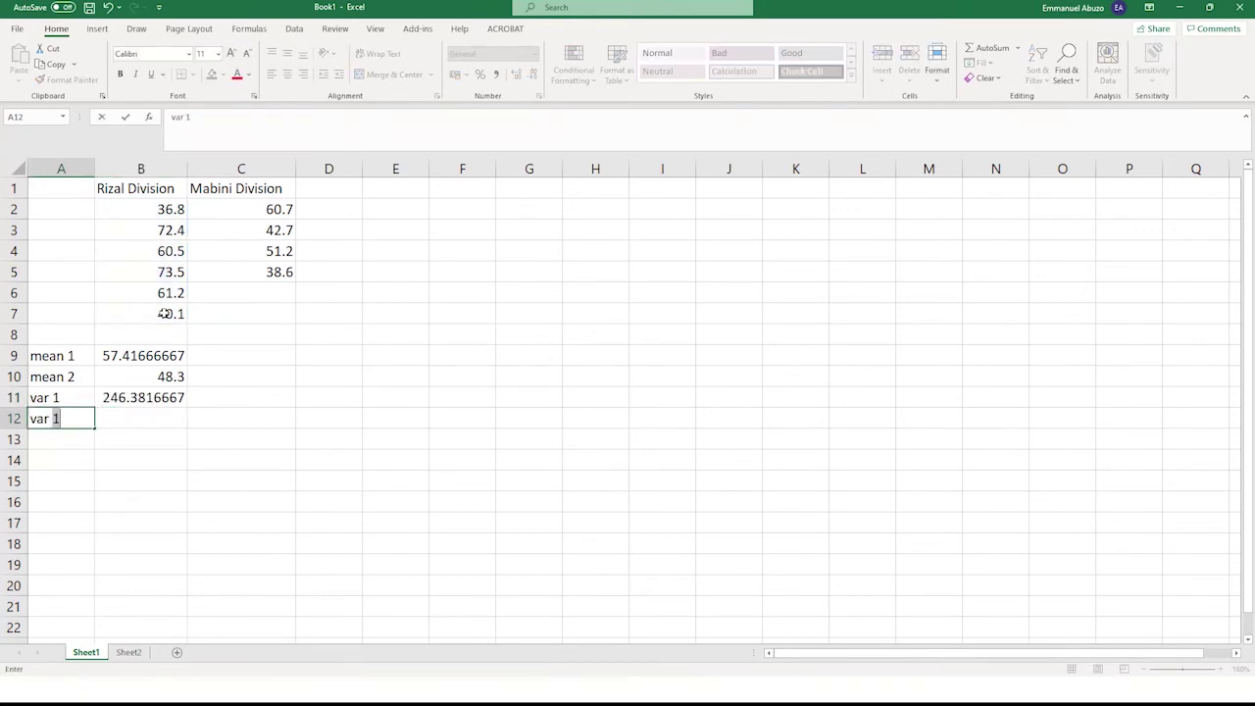
pyautogui.press('Tab')
pyautogui.write('=')
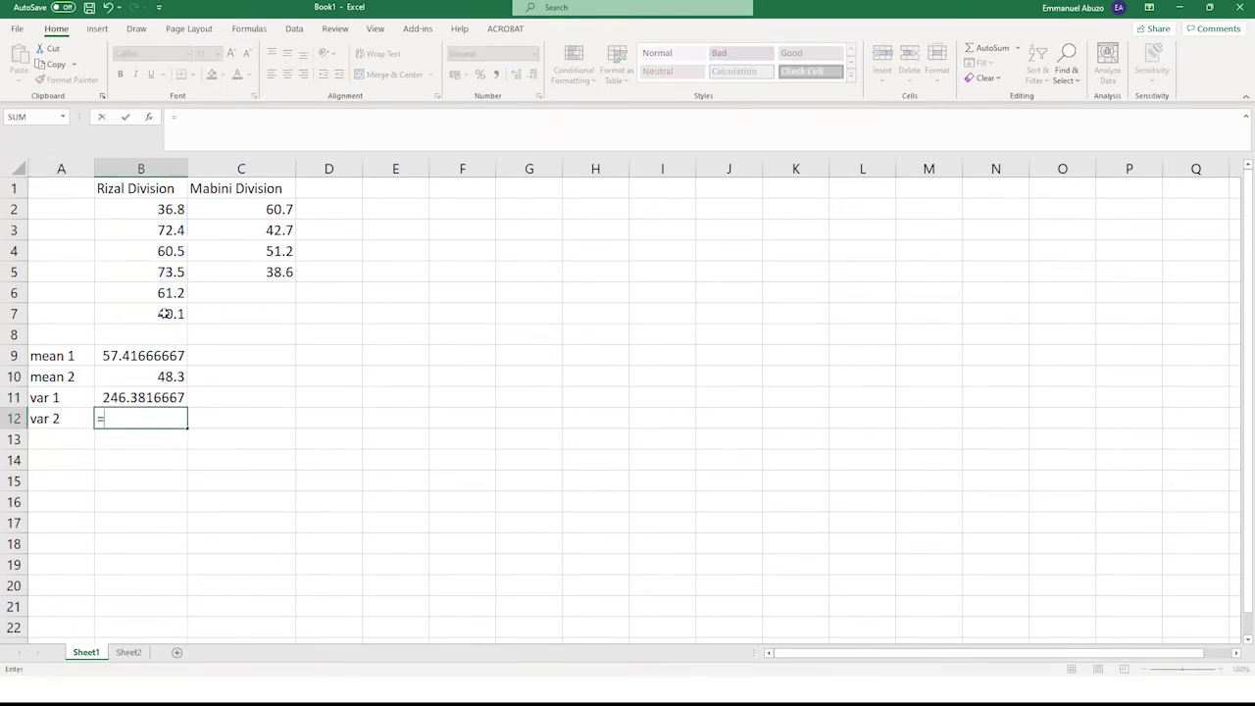
pyautogui.write('var')
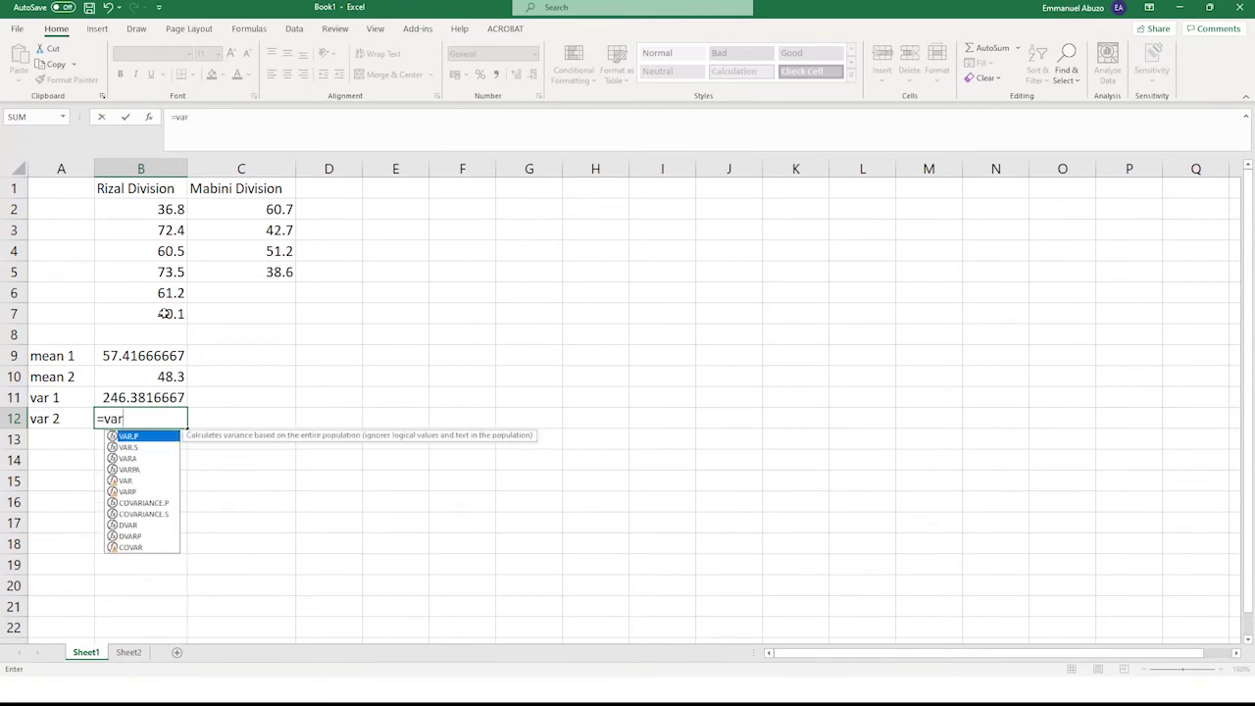
pyautogui.write('.s')
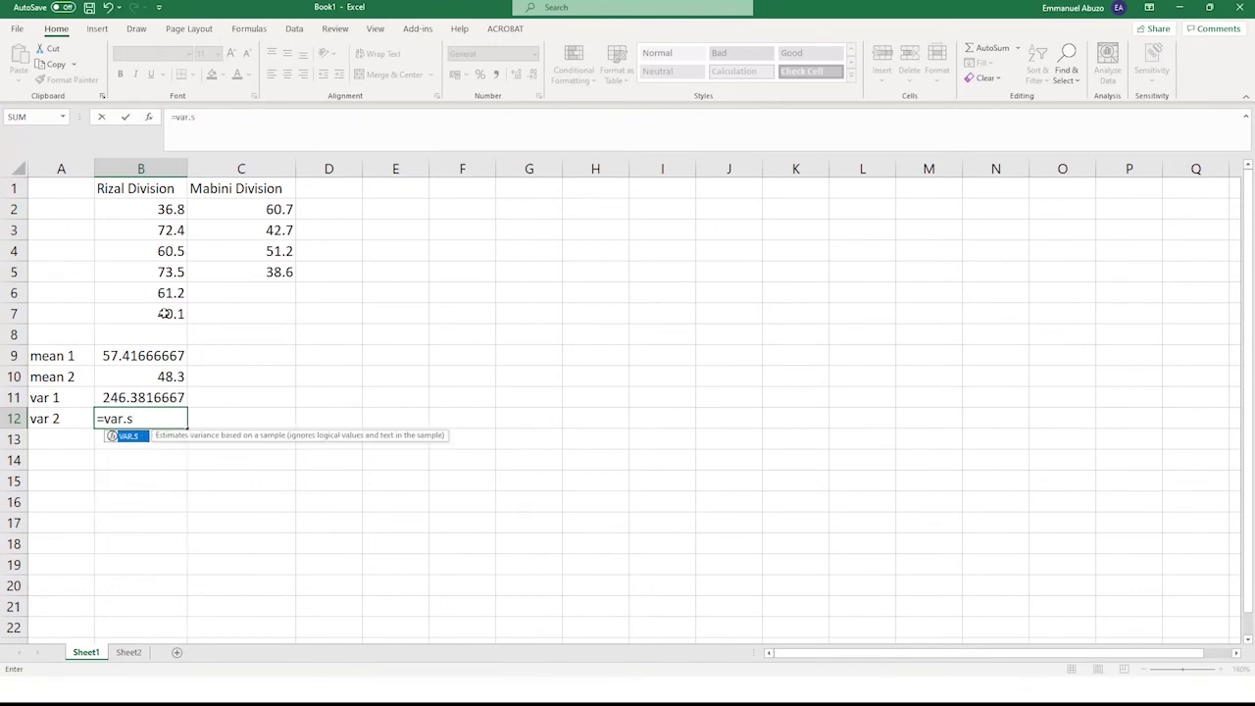
pyautogui.write('(')
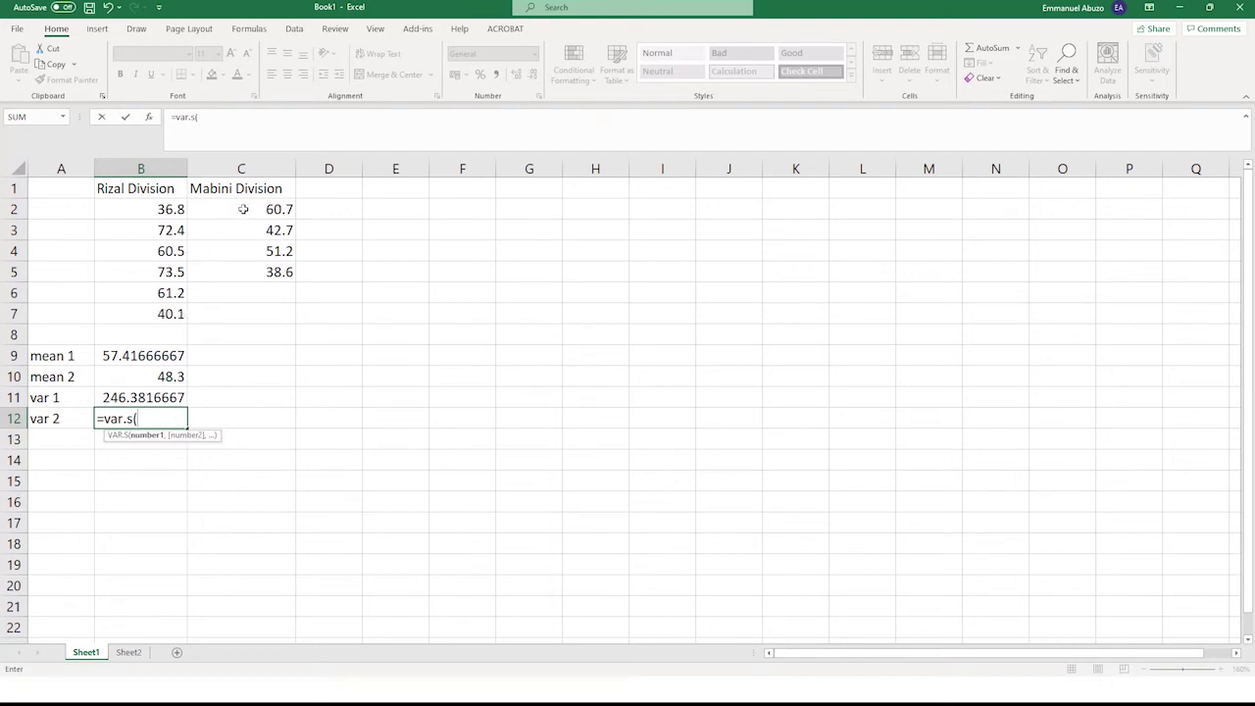
pyautogui.moveTo(243, 208); pyautogui.dragTo(265, 277)
pyautogui.write(')')
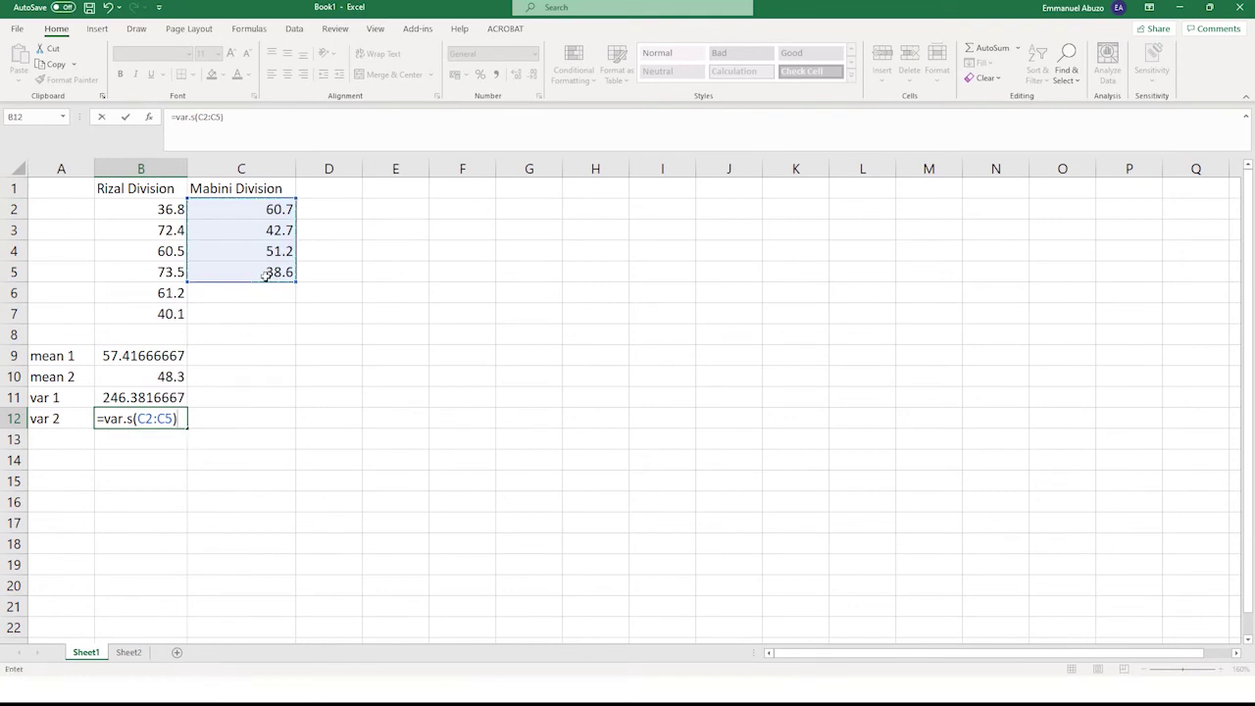
pyautogui.press('Return')
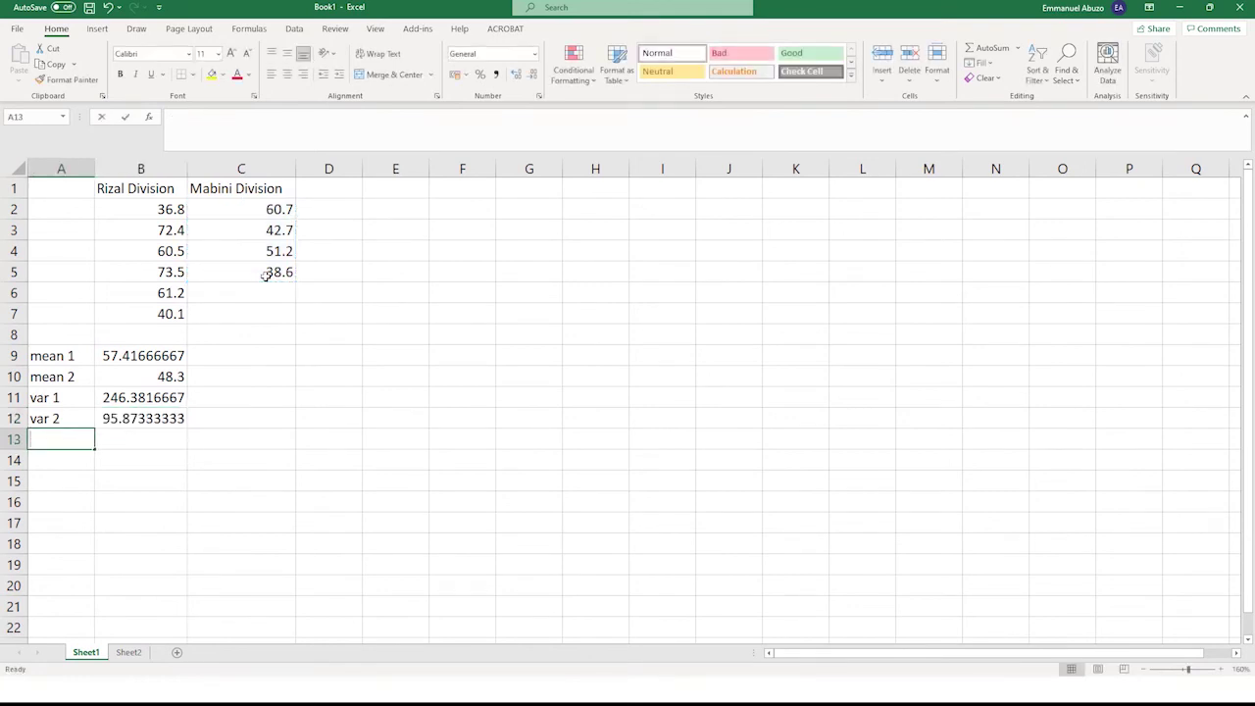
# Record the sample sizes by labelling A13 "n1" with 6 in B13 and A14 "n2" with 4 in B14.
pyautogui.write('n1')
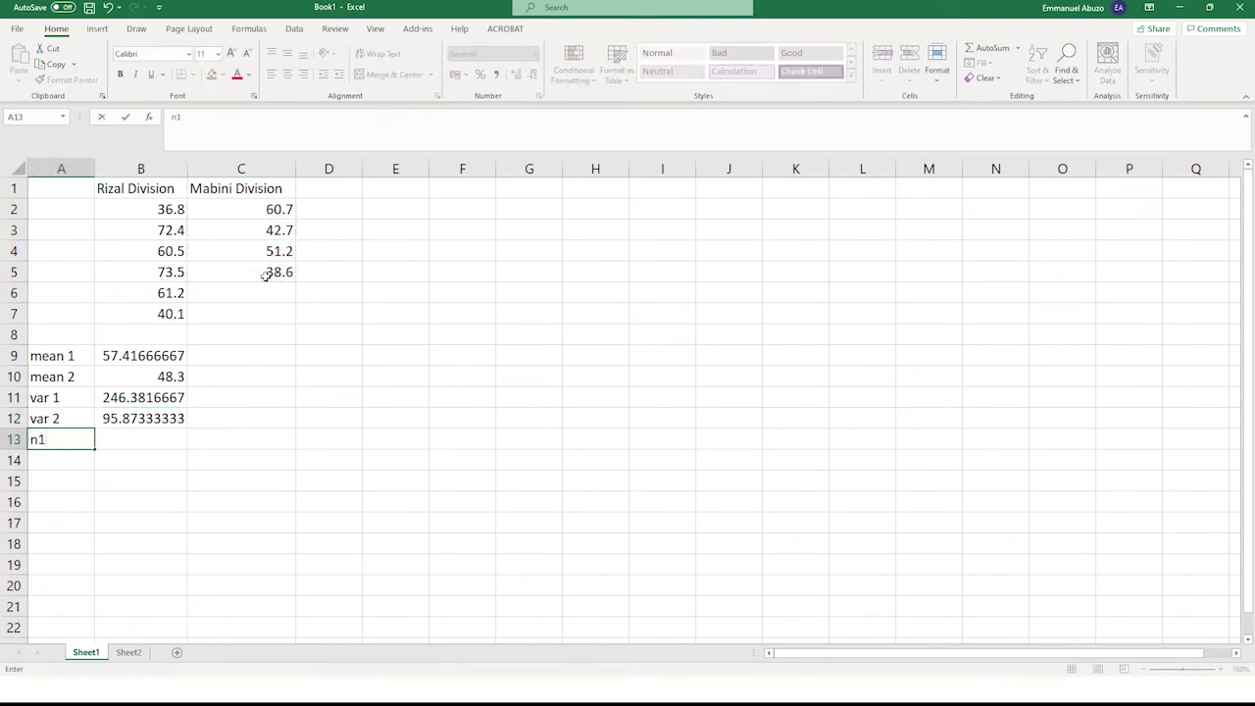
pyautogui.press('Tab')
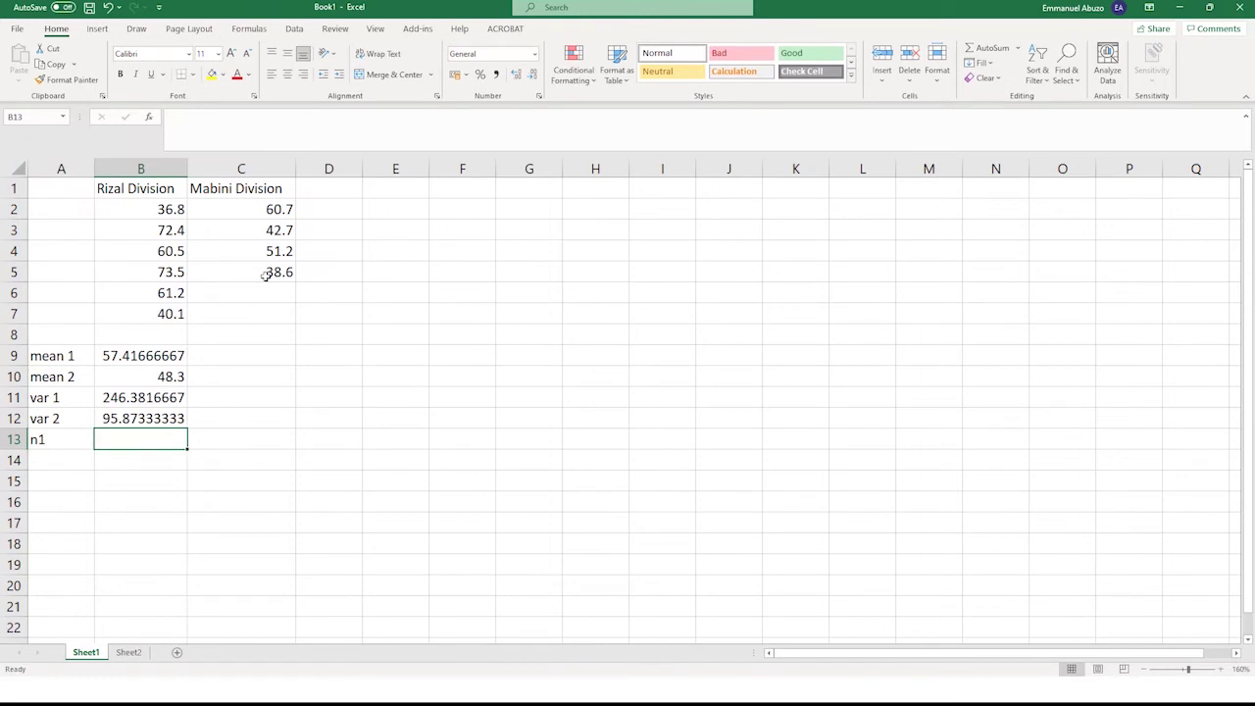
pyautogui.write('6')
pyautogui.press('Return')
pyautogui.write('n')
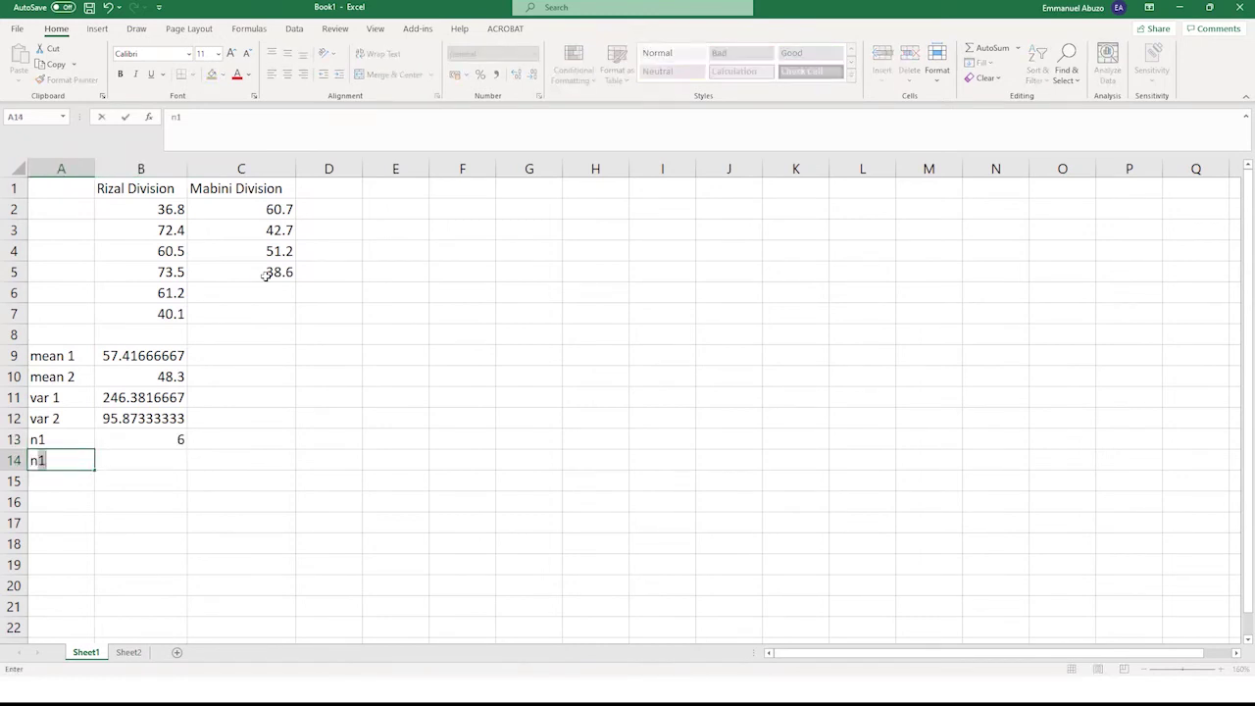
pyautogui.write('2')
pyautogui.press('Tab')
pyautogui.write('4')
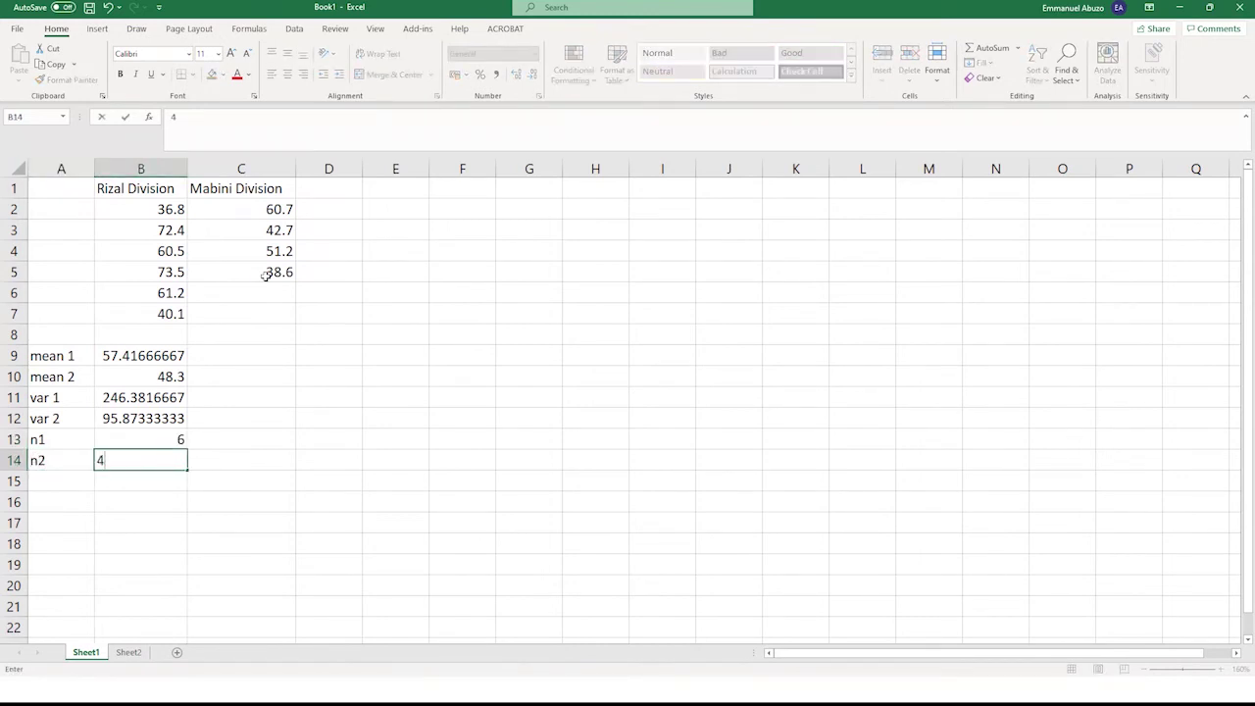
pyautogui.click(128, 490)
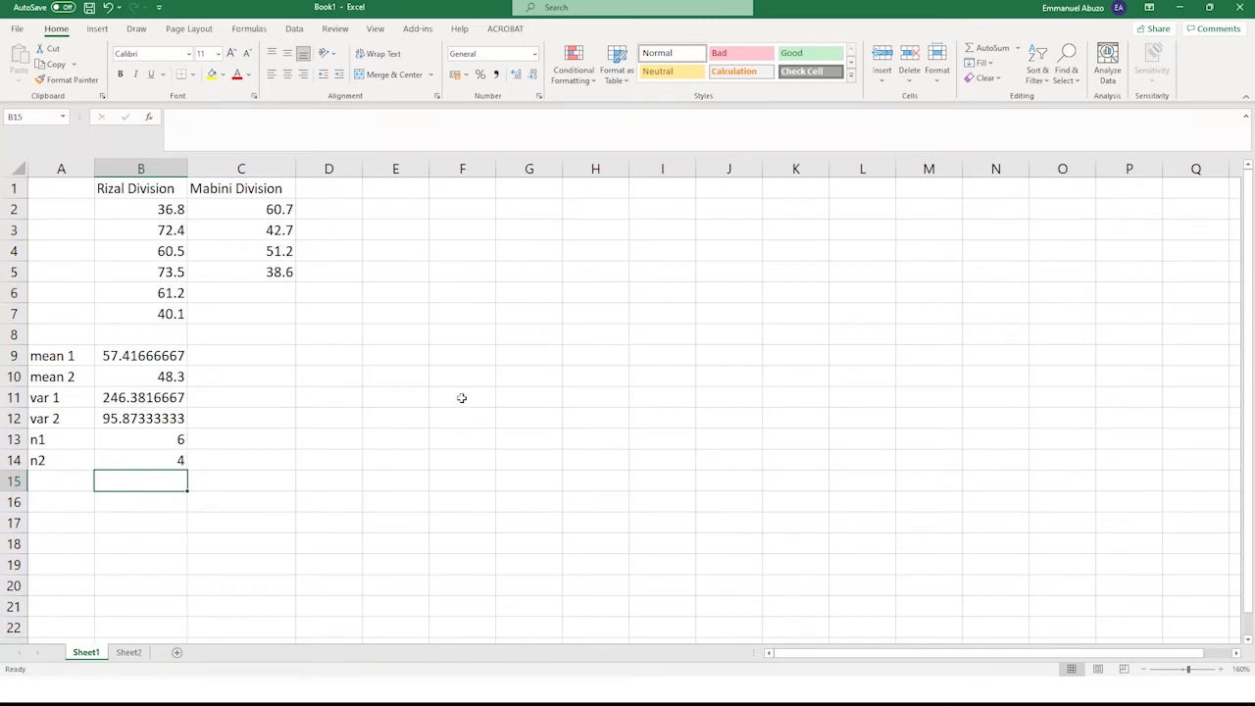
# Label cell A16 "t" and begin the t-statistic formula in B16 with the numerator and division sign, =((B9-B10)-0)/.
pyautogui.click(54, 501)
pyautogui.write('t')
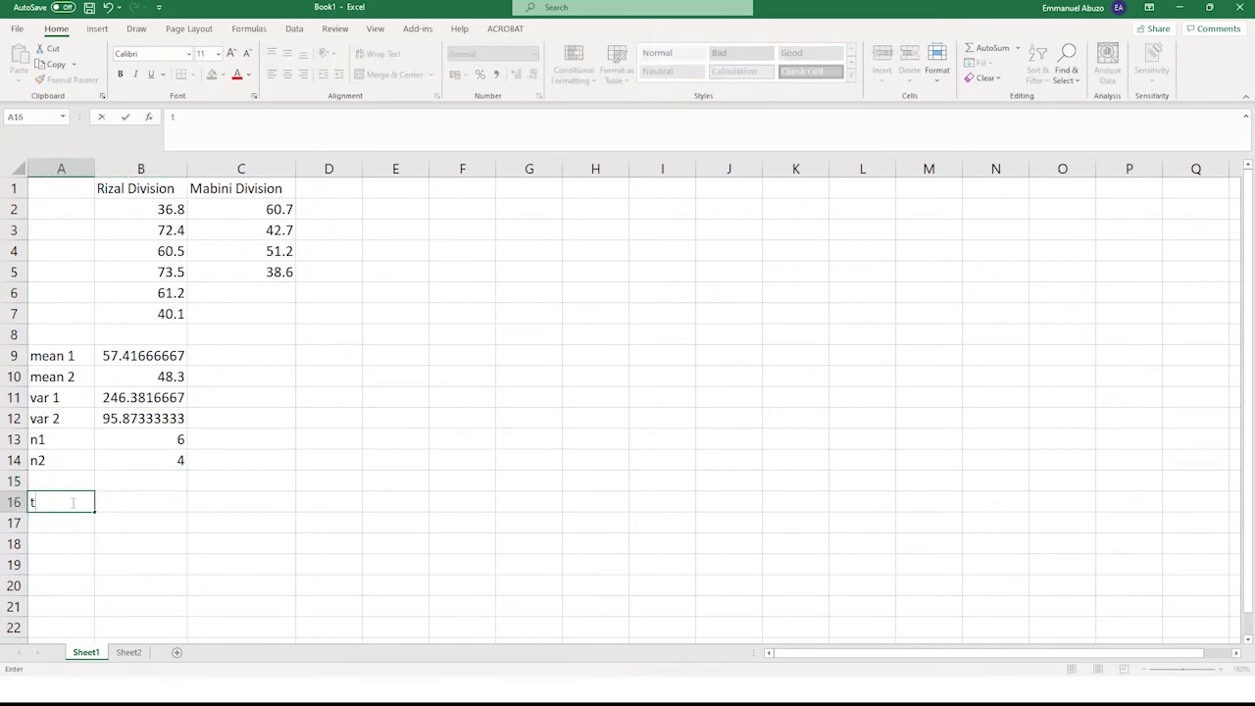
pyautogui.press('Tab')
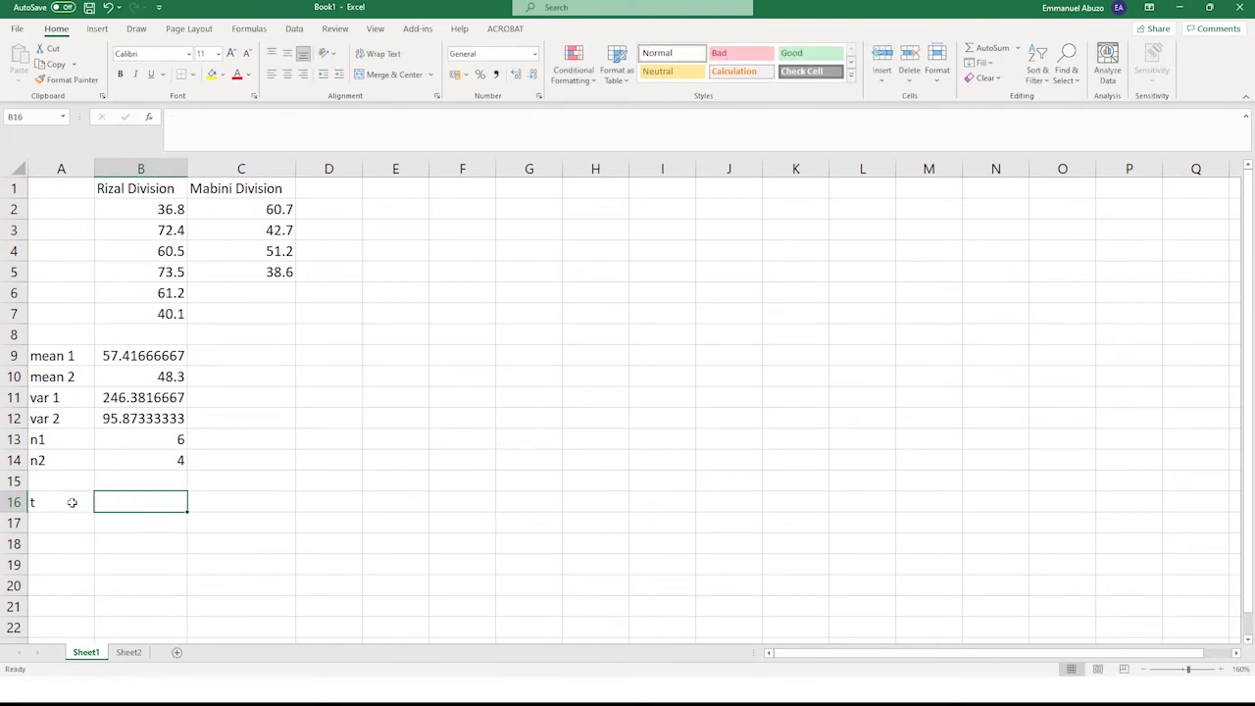
pyautogui.write('=')
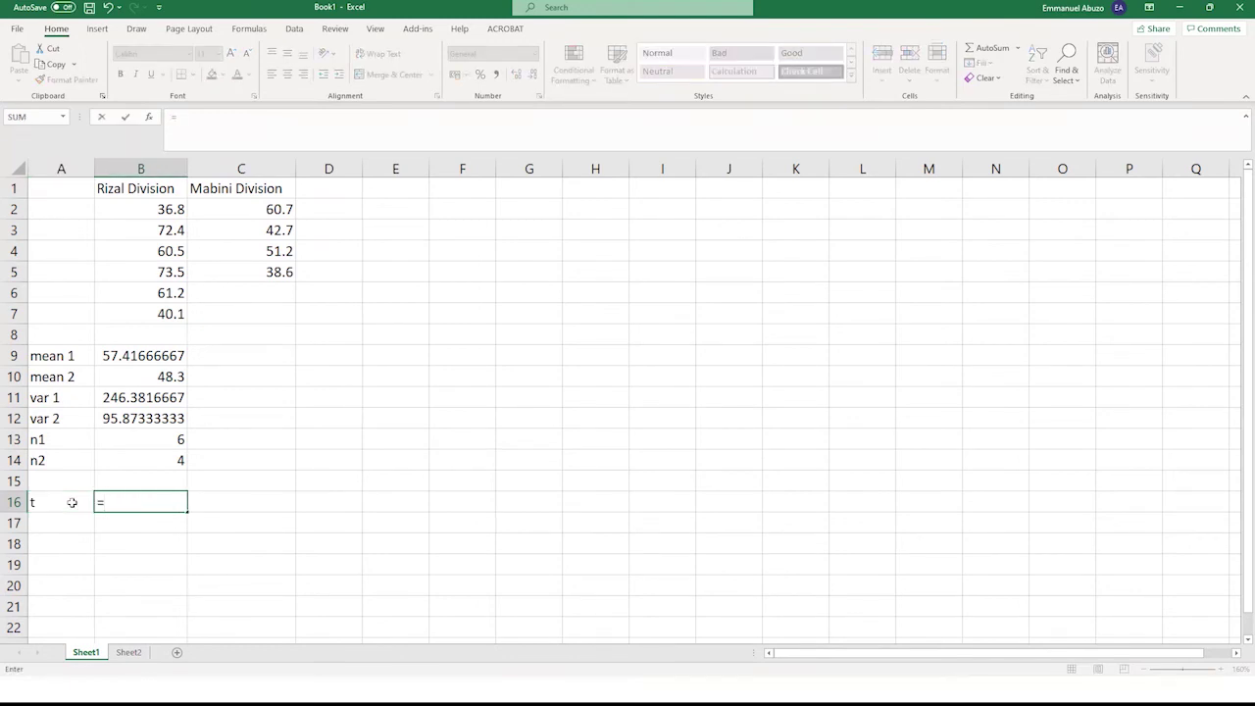
pyautogui.write('((')
pyautogui.click(139, 359)
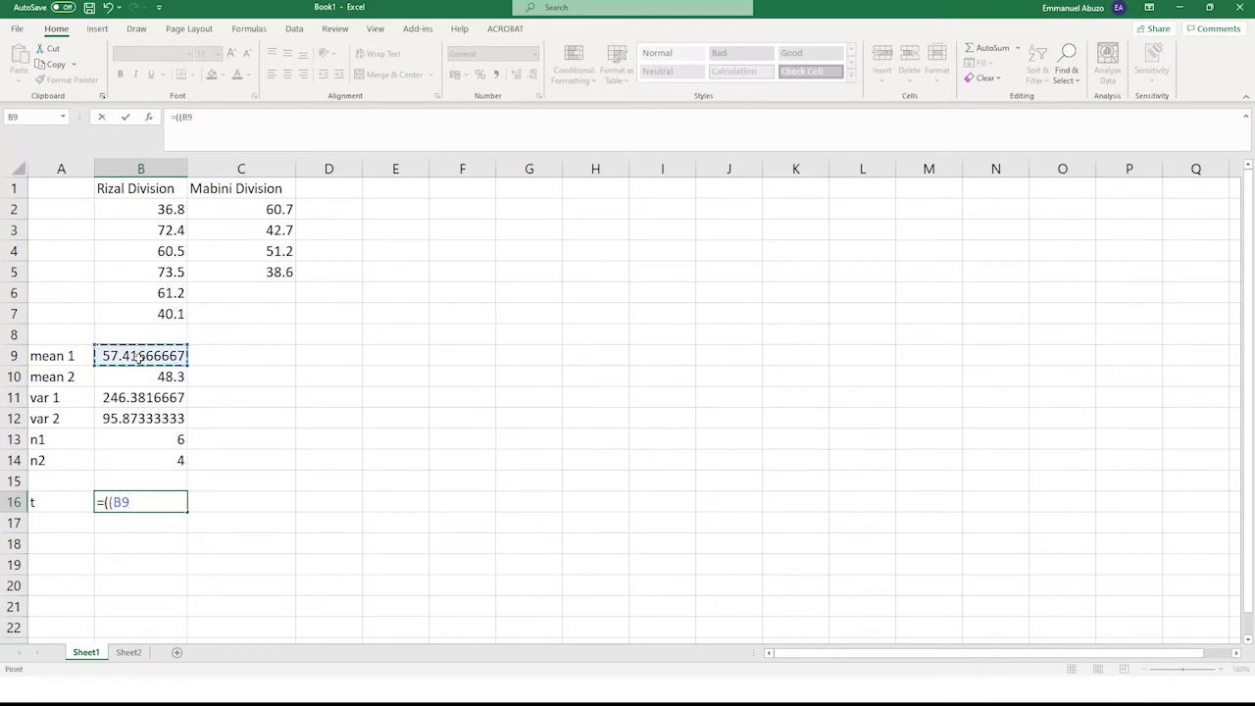
pyautogui.write('-')
pyautogui.click(145, 378)
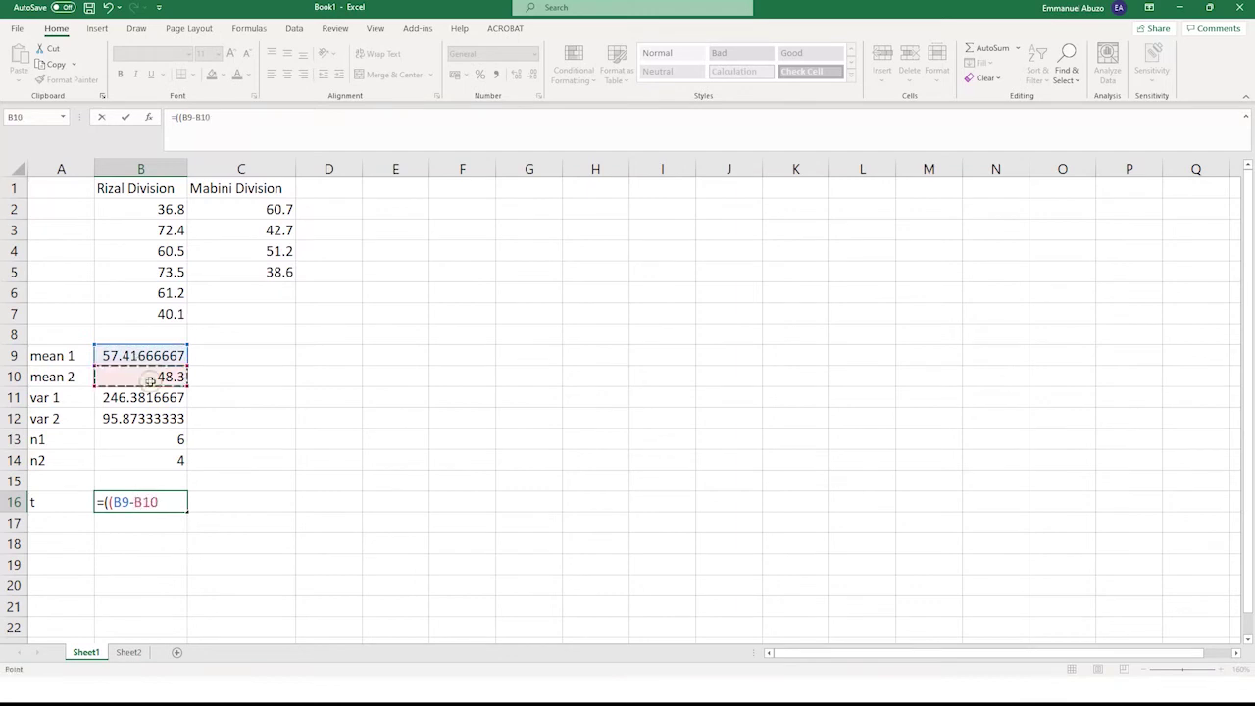
pyautogui.write(')-')
pyautogui.write('0)/')
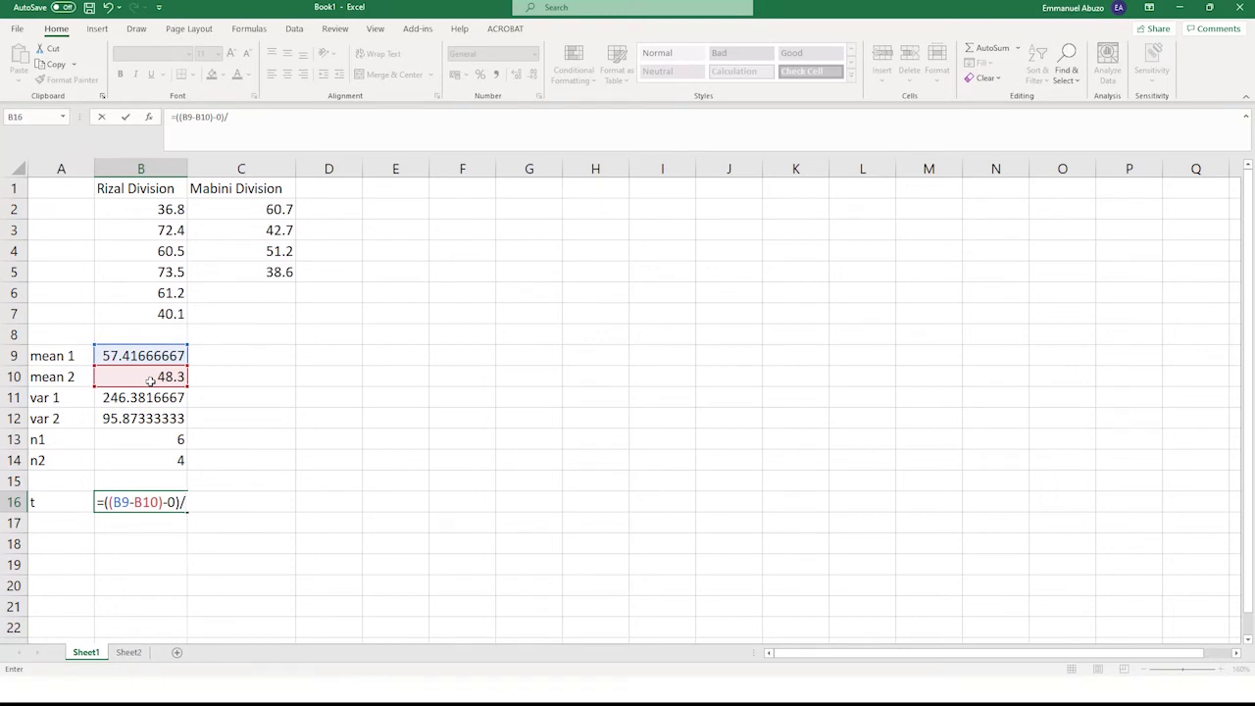
# Start the denominator of the B16 formula with the square root of the first variance term, ((SQRT(5*B11).
pyautogui.write('((sq')
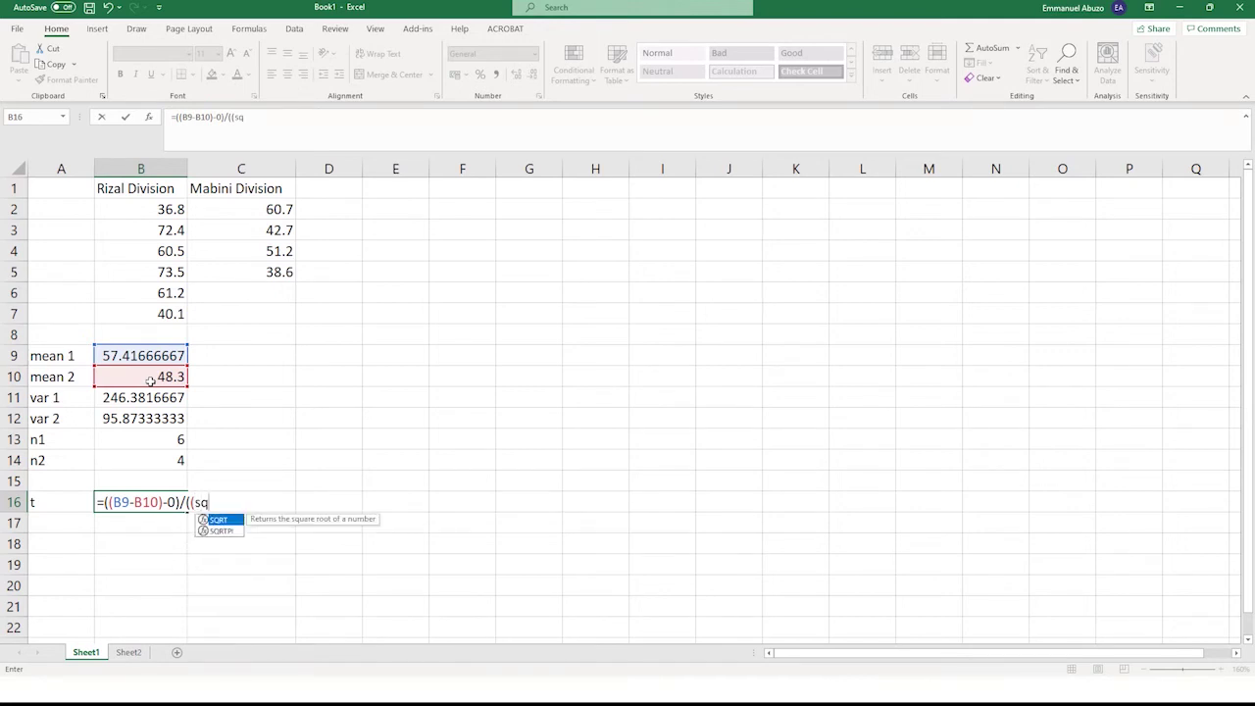
pyautogui.doubleClick(231, 520)
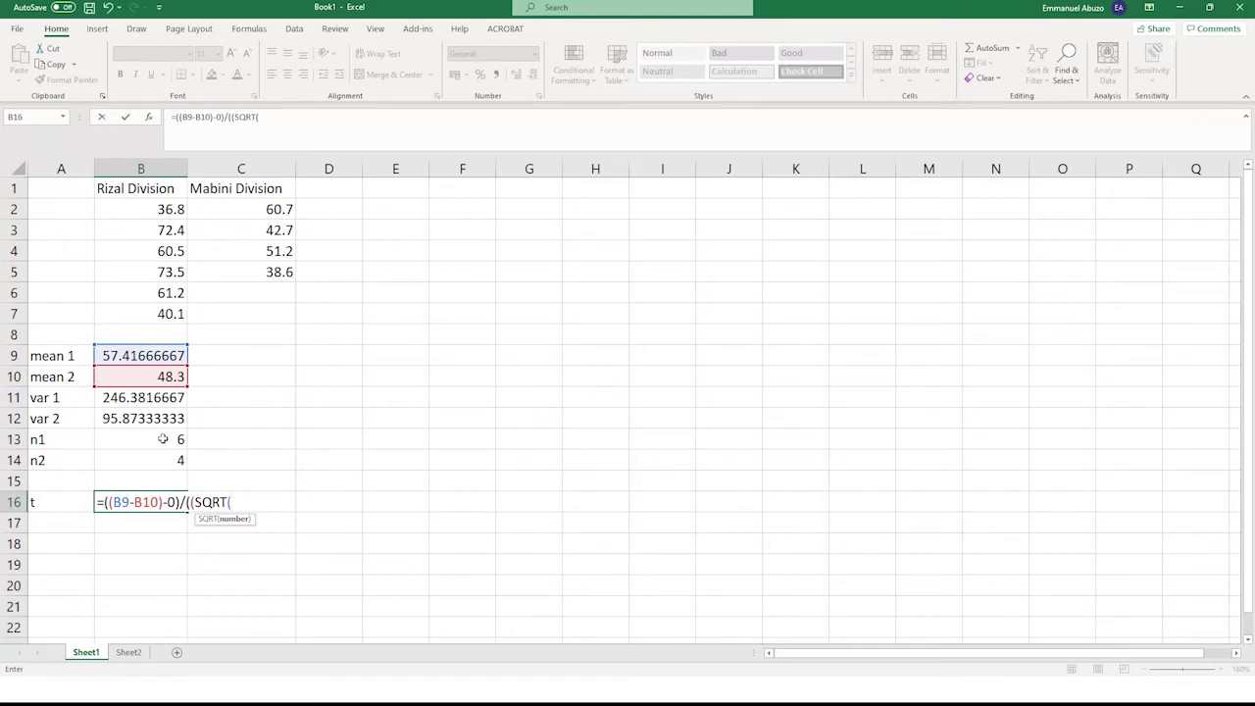
pyautogui.write('5*')
pyautogui.click(147, 400)
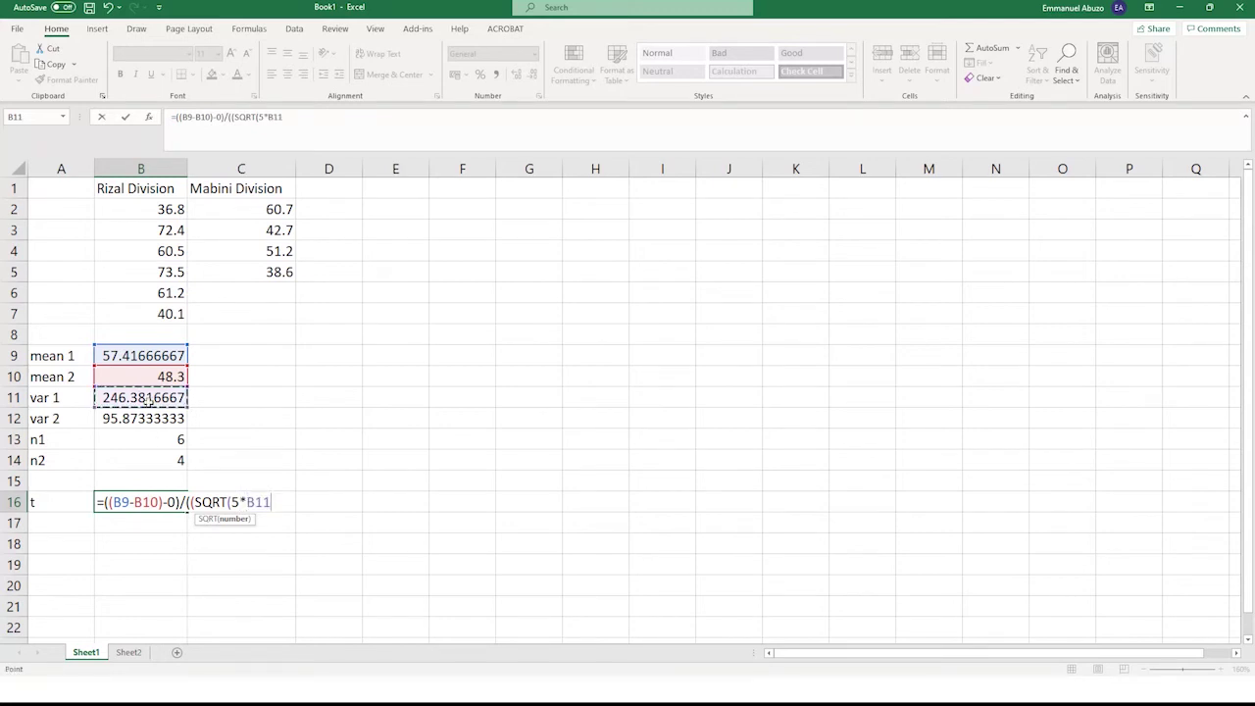
pyautogui.write(')')
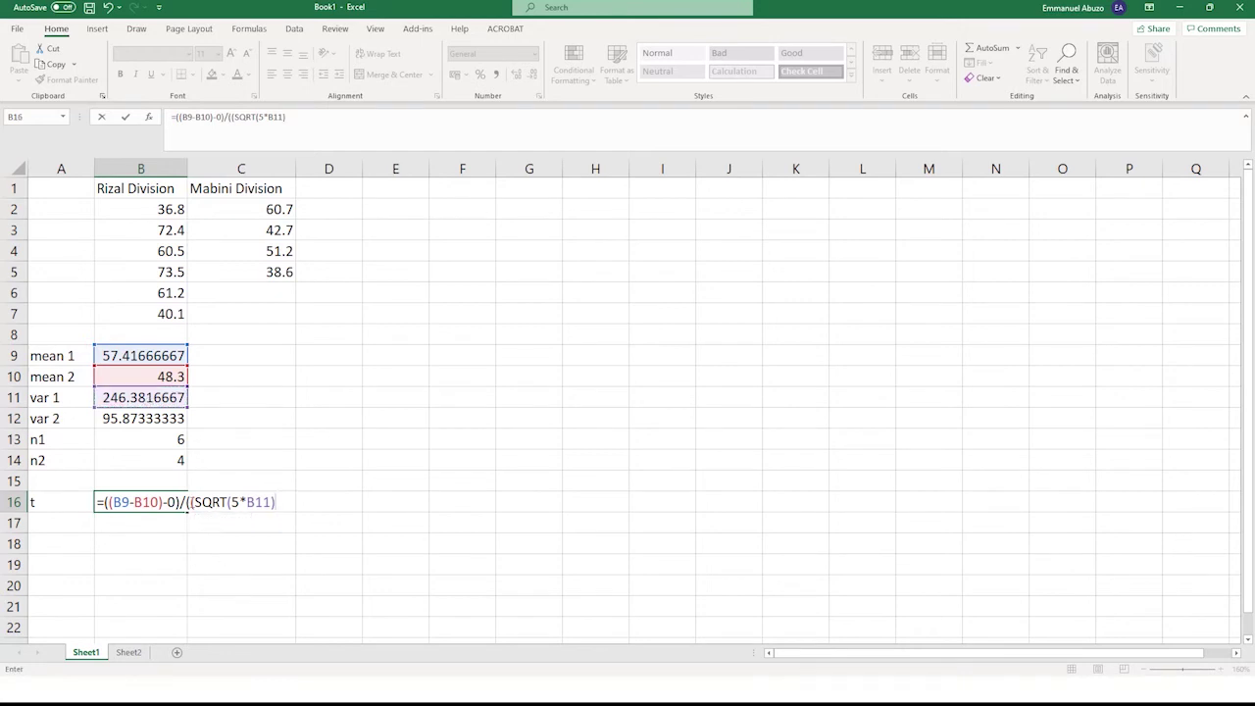
# Enclose the 5*B11 term in its own parentheses inside SQRT in B16 and append a multiplication sign after it.
pyautogui.click(189, 501)
pyautogui.write('(')
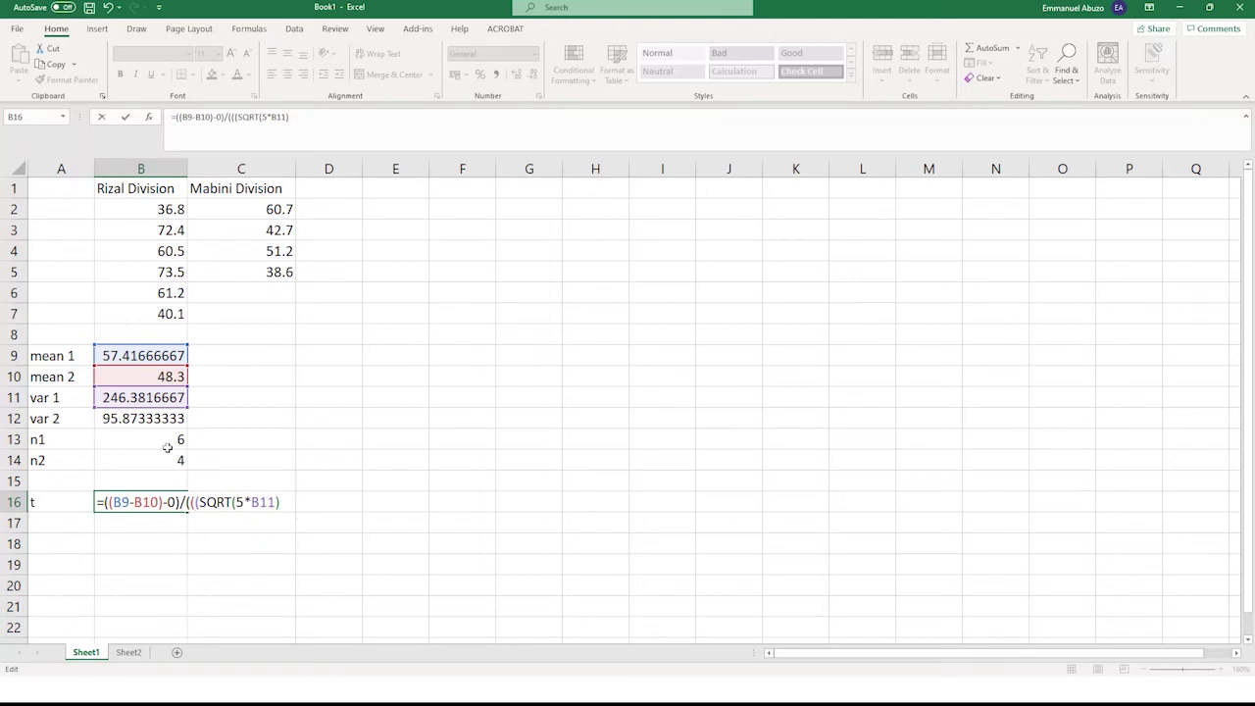
pyautogui.click(282, 501)
pyautogui.write('*')
pyautogui.press('Left')
pyautogui.press('Left')
pyautogui.press('Left')
pyautogui.press('Left')
pyautogui.press('Left')
pyautogui.press('Left')
pyautogui.press('Left')
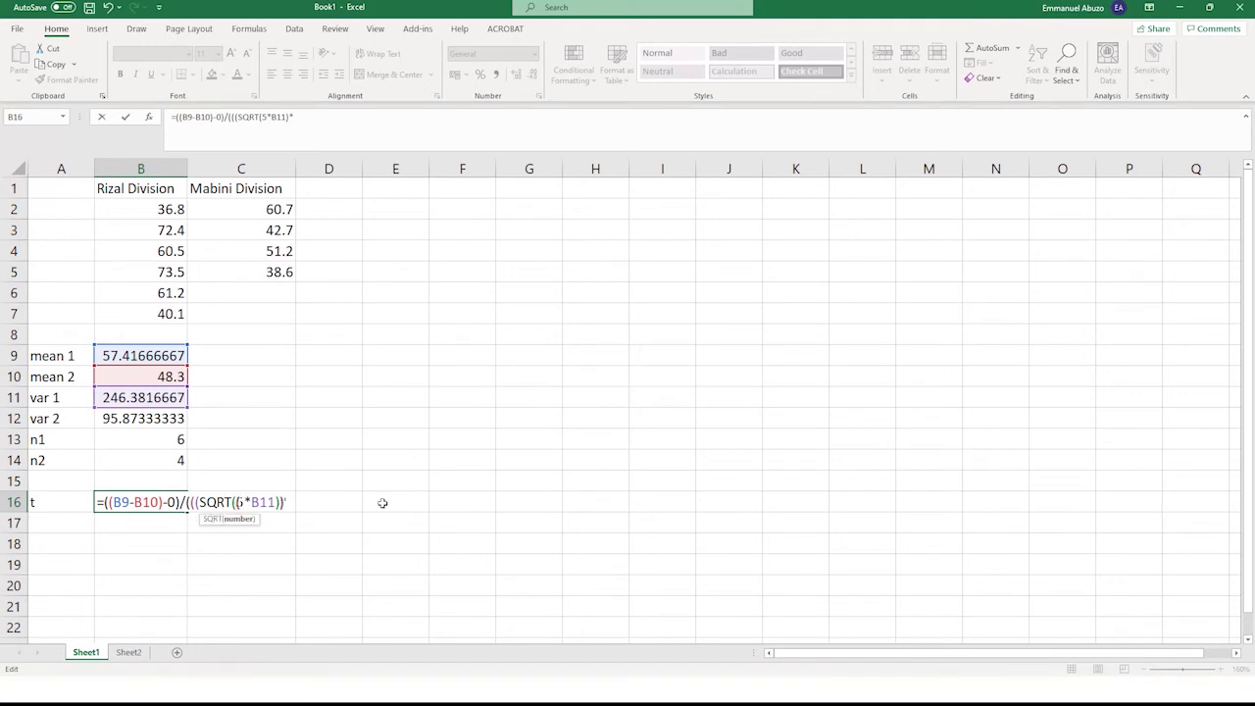
pyautogui.write('(')
pyautogui.press('End')
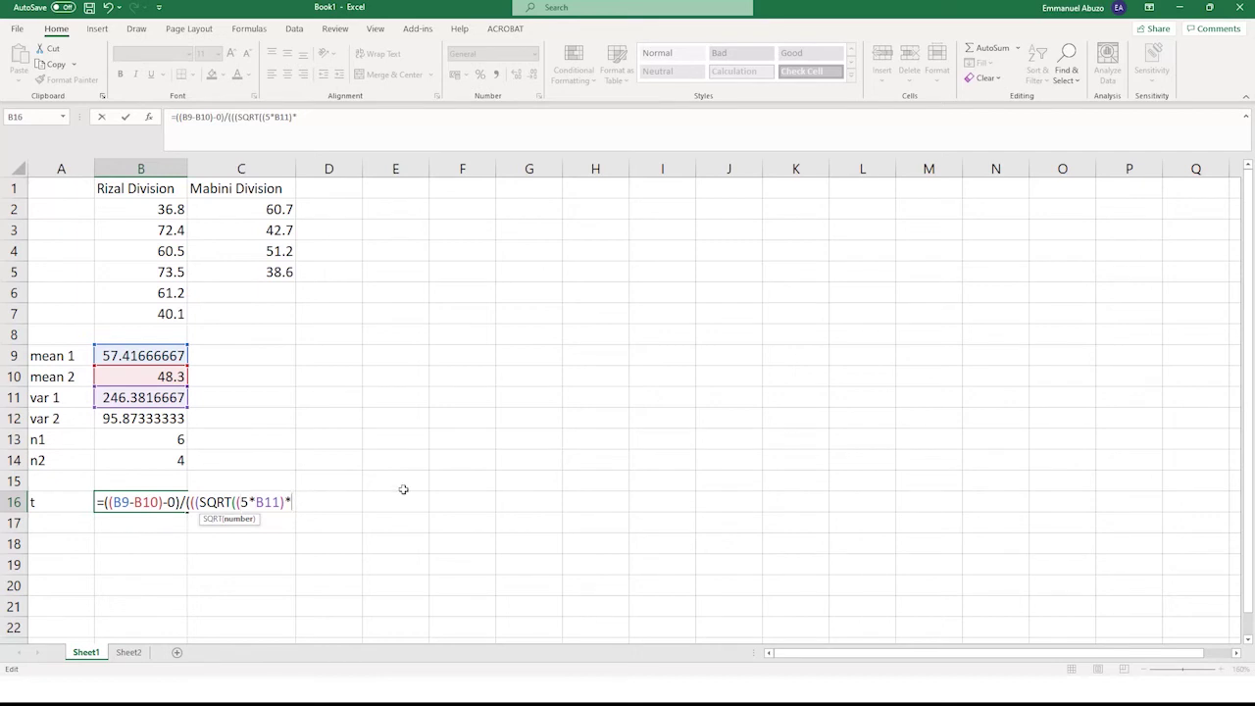
# Append the second variance term (3*B12) to the B16 formula and remove the extra opening parenthesis before SQRT.
pyautogui.write('(')
pyautogui.write('3*')
pyautogui.click(140, 418)
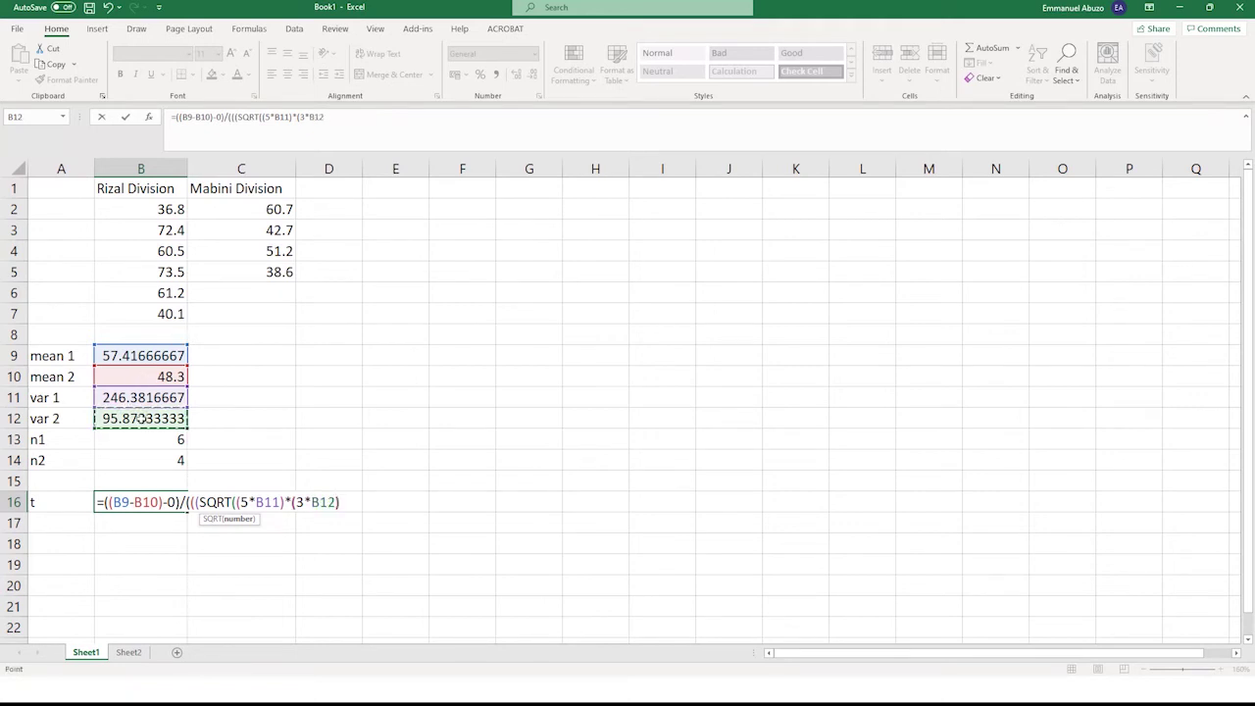
pyautogui.write(')')
pyautogui.click(200, 502)
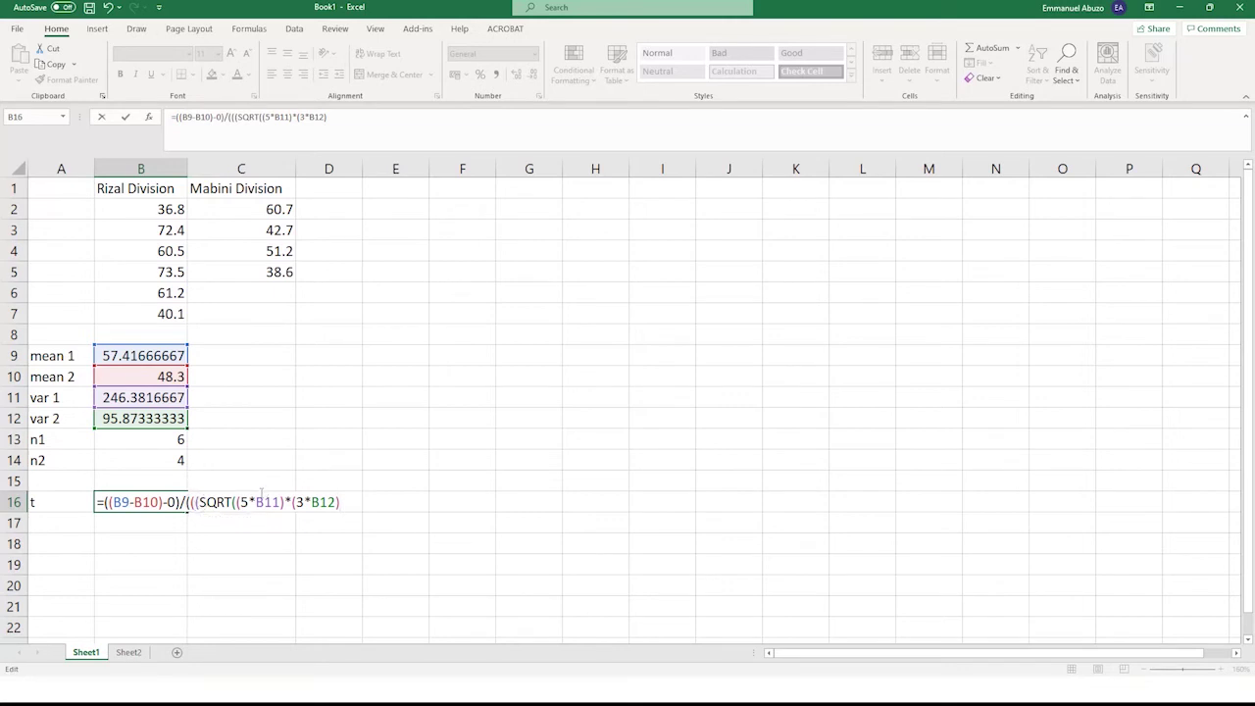
pyautogui.press('BackSpace')
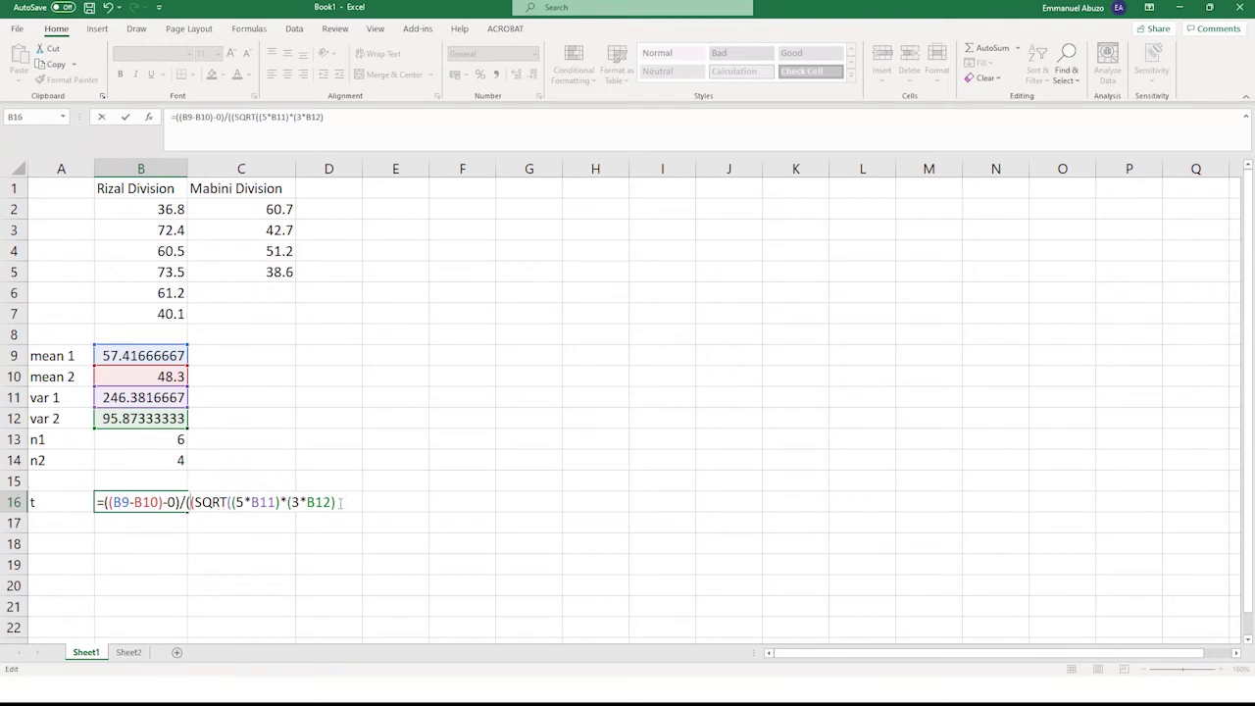
# Divide the variance expression in B16 by 8, making the denominator's root read SQRT((5*B11)*(3*B12)/8).
pyautogui.click(231, 502)
pyautogui.write('(')
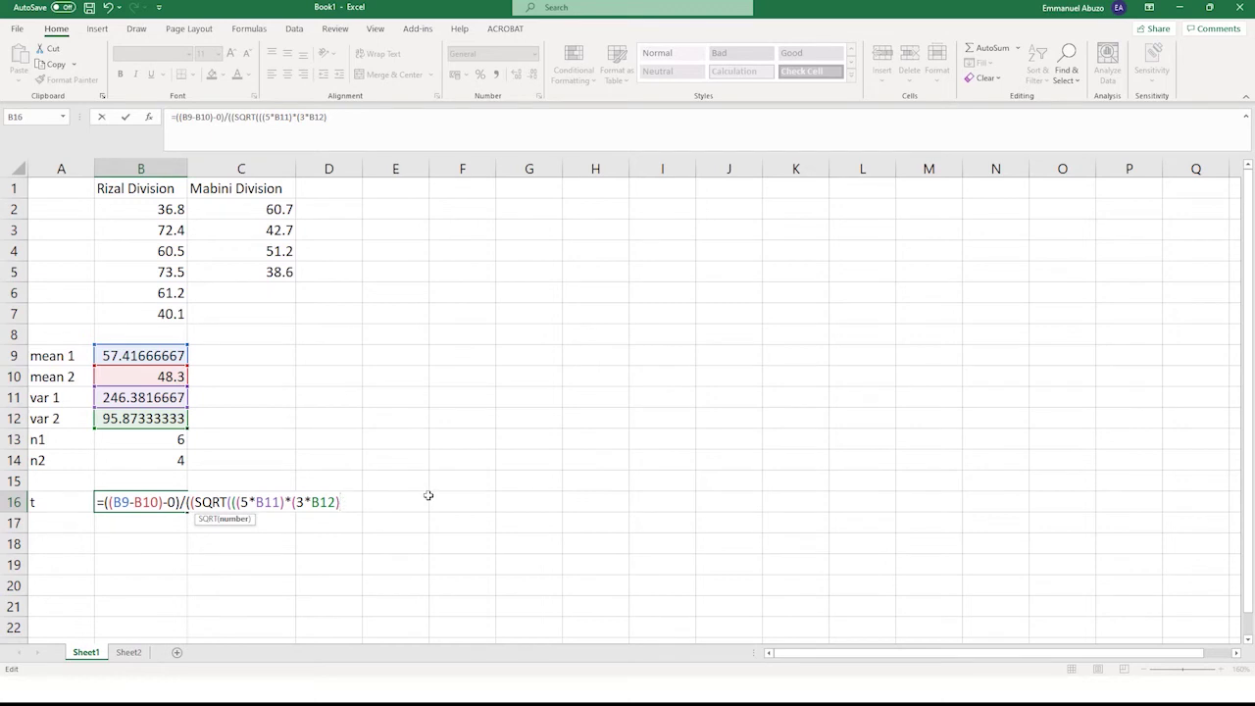
pyautogui.write('/')
pyautogui.write('8)')
pyautogui.click(235, 501)
pyautogui.press('BackSpace')
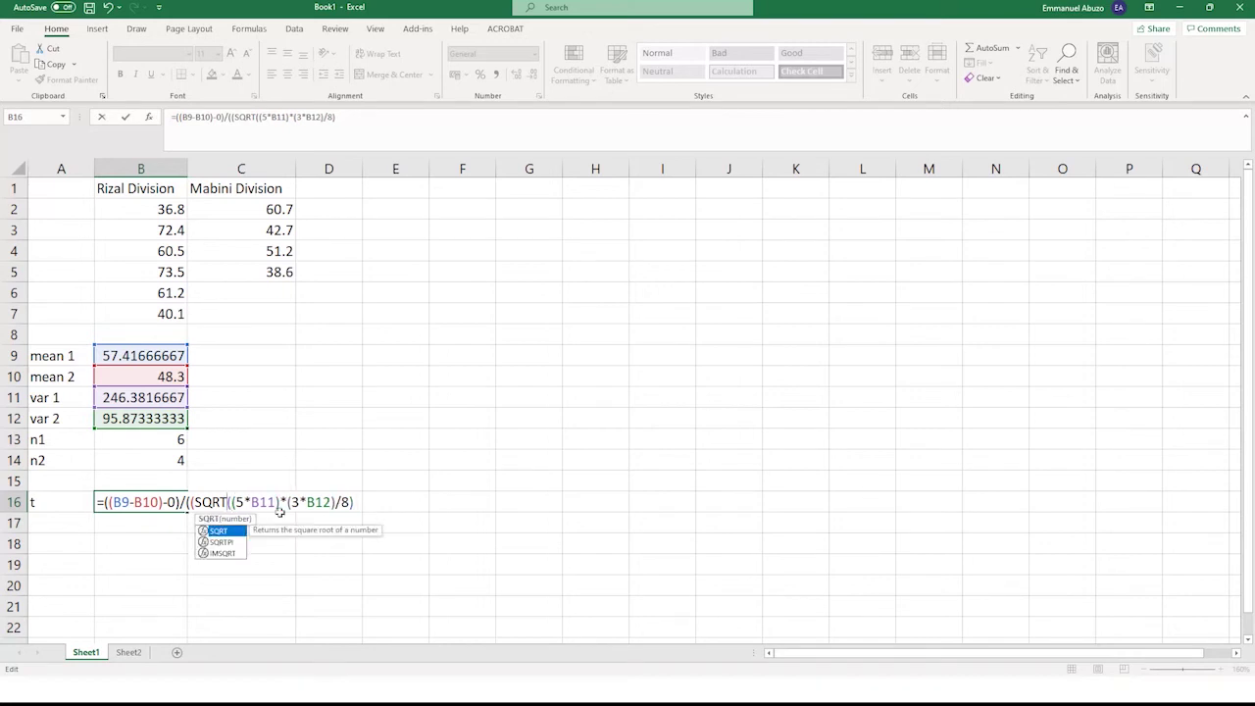
pyautogui.press('Left')
pyautogui.click(351, 501)
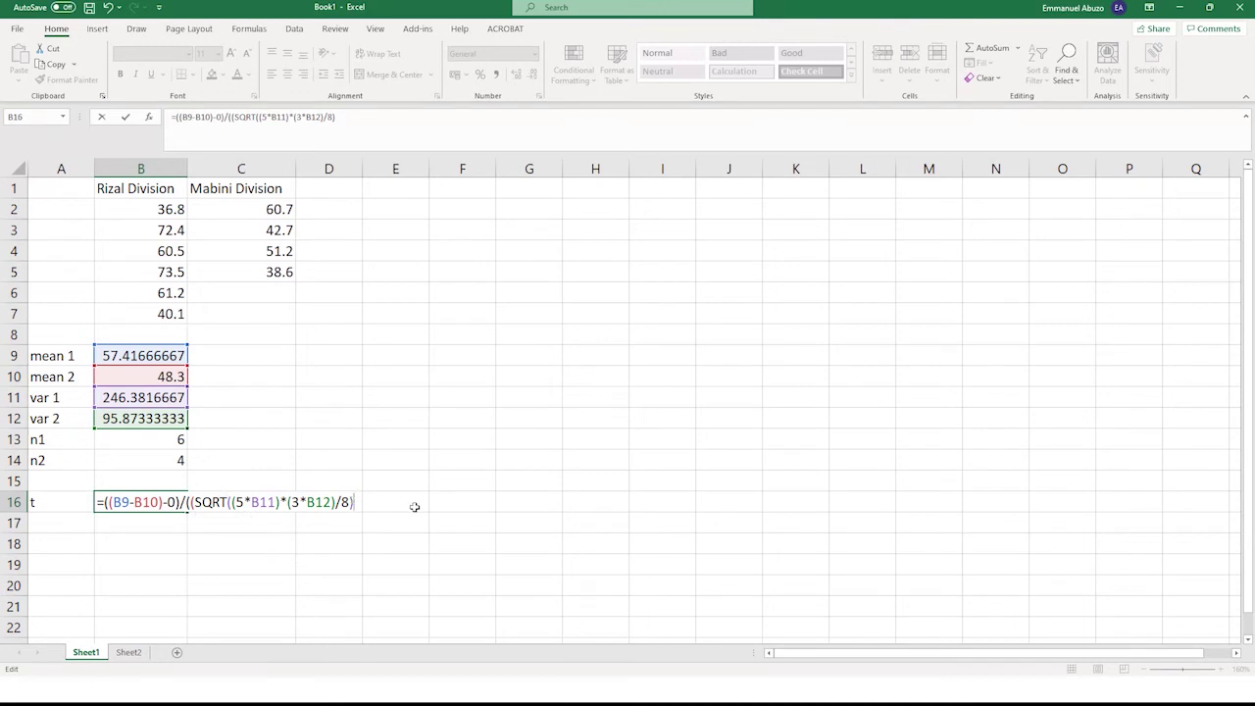
# Close the first root in the B16 formula and append the sample-size factor (SQRT((1/6)+(1/4)).
pyautogui.write(')(s')
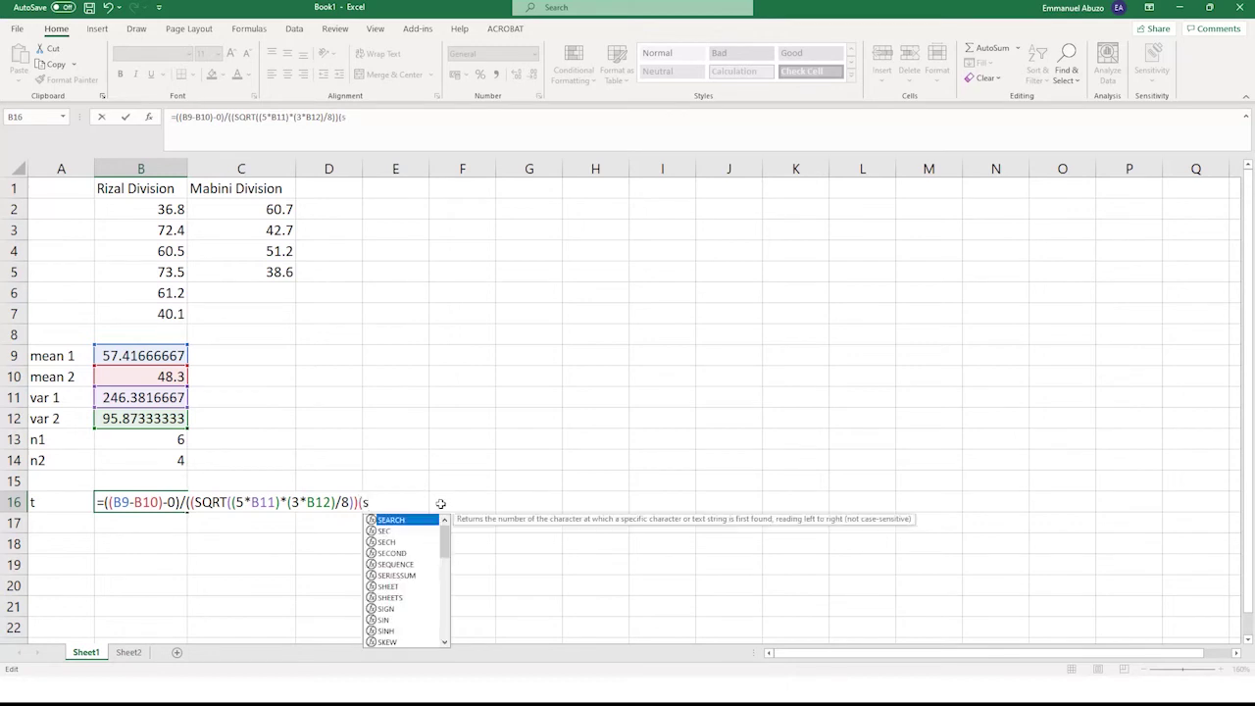
pyautogui.write('q')
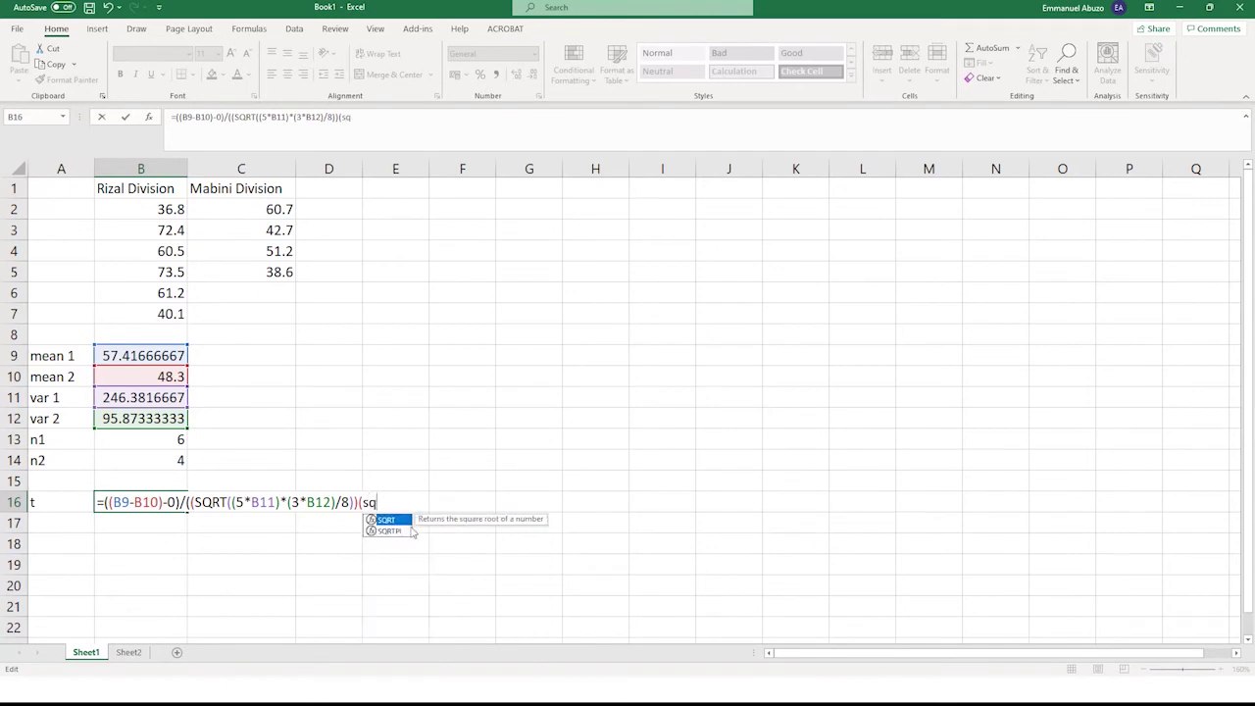
pyautogui.doubleClick(400, 519)
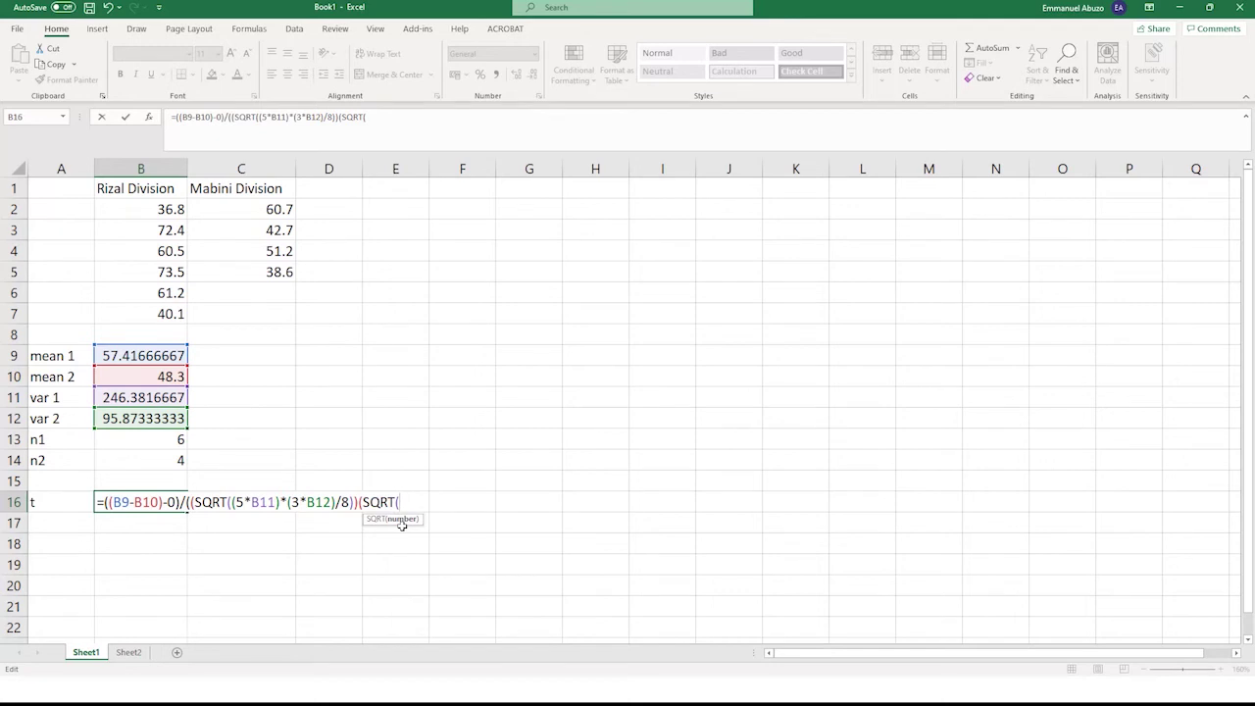
pyautogui.write('(1/6)+(1/4)')
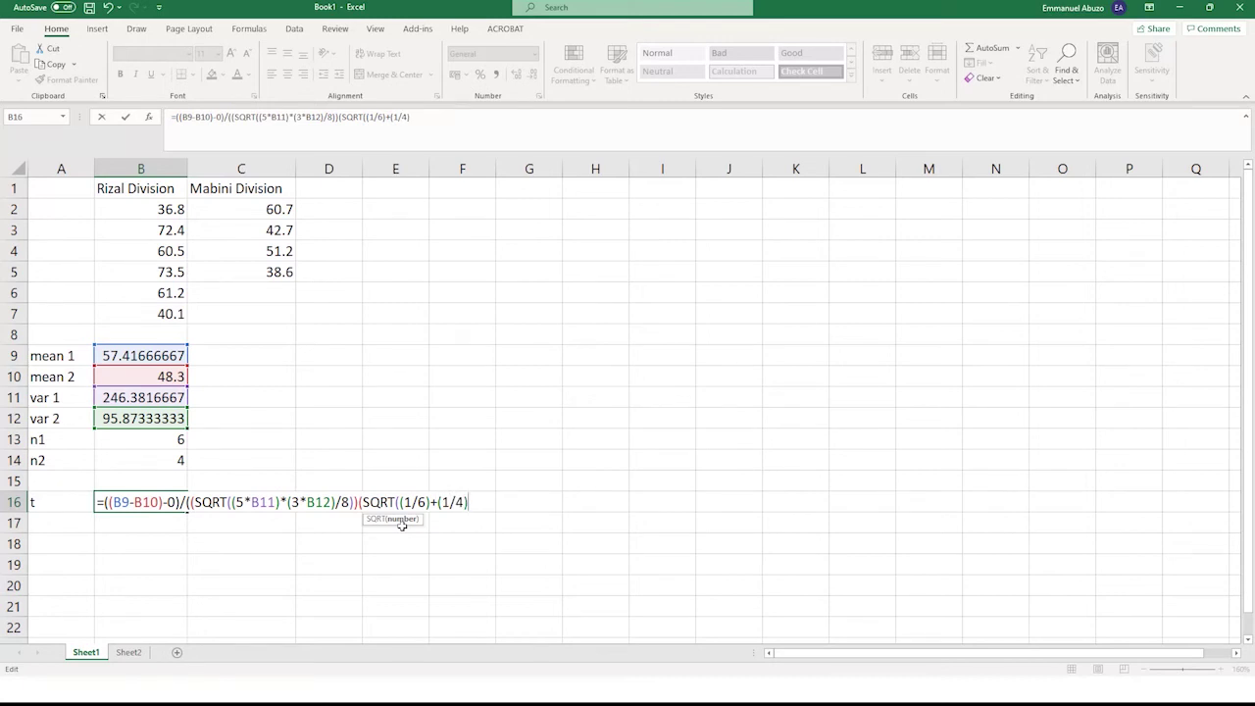
pyautogui.write(')')
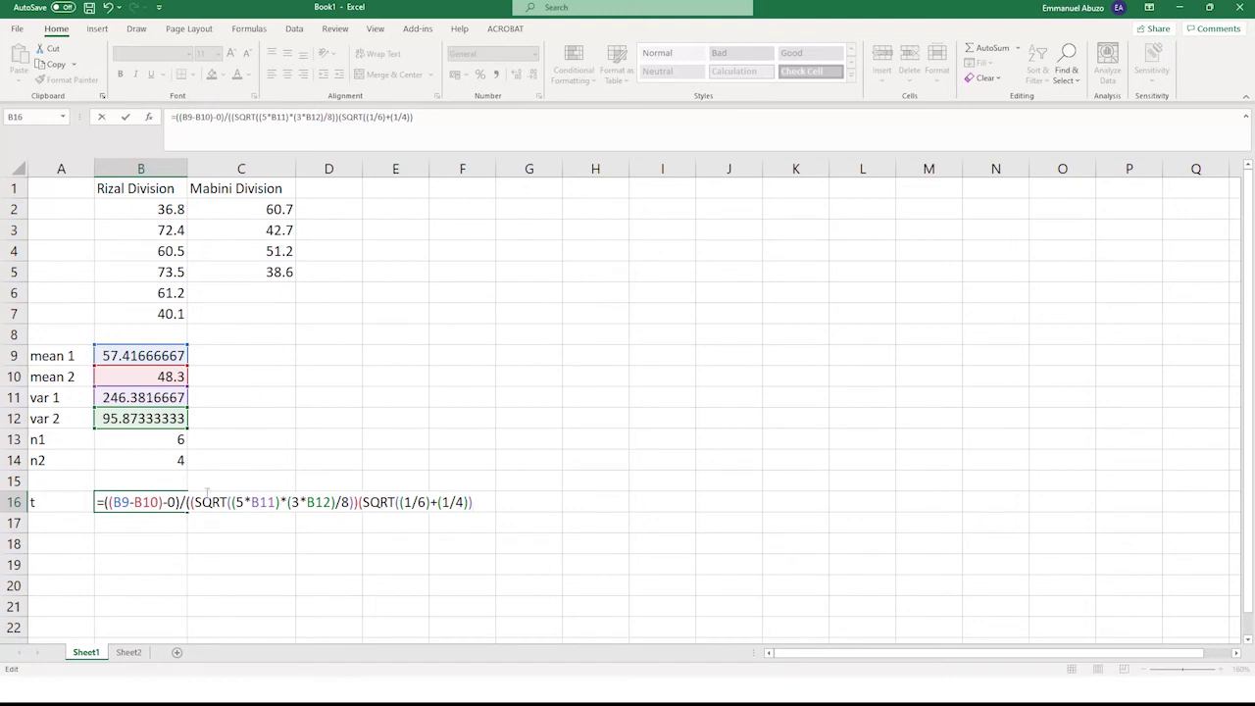
# Close the remaining parentheses in B16 and enter the formula, accepting the proposed correction that multiplies the two root factors.
pyautogui.write(')')
pyautogui.write('))')
pyautogui.press('Return')
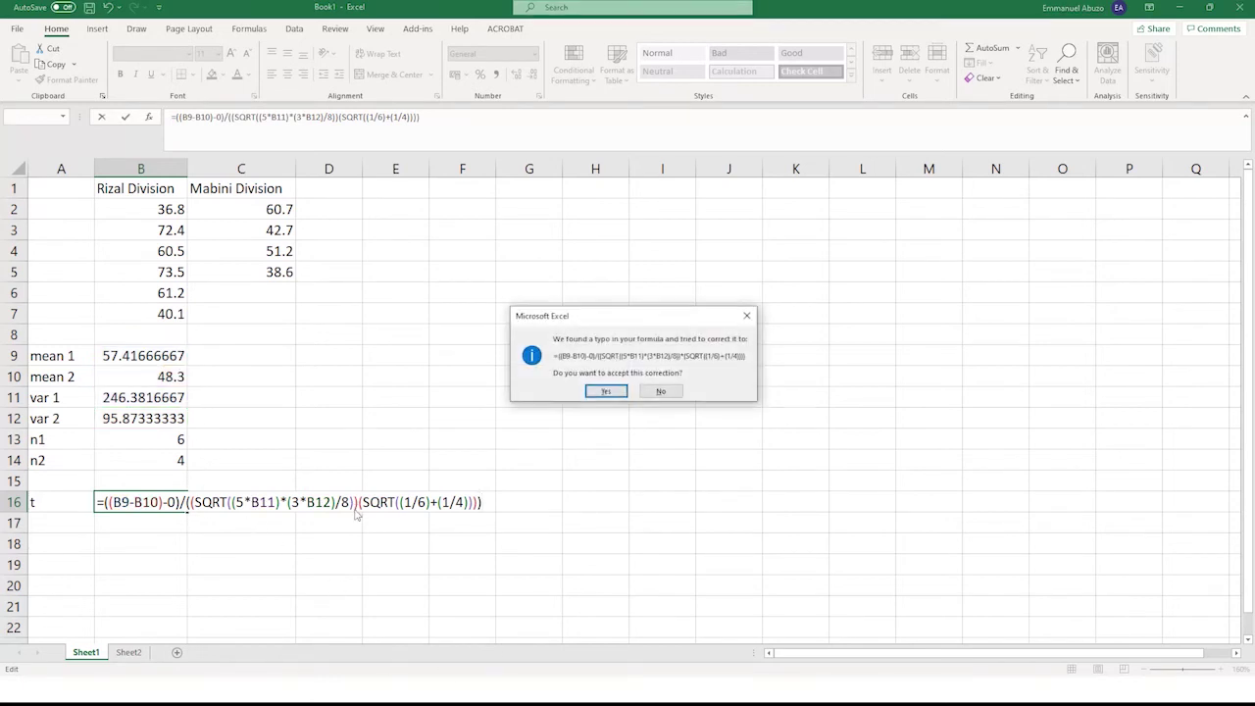
pyautogui.click(607, 398)
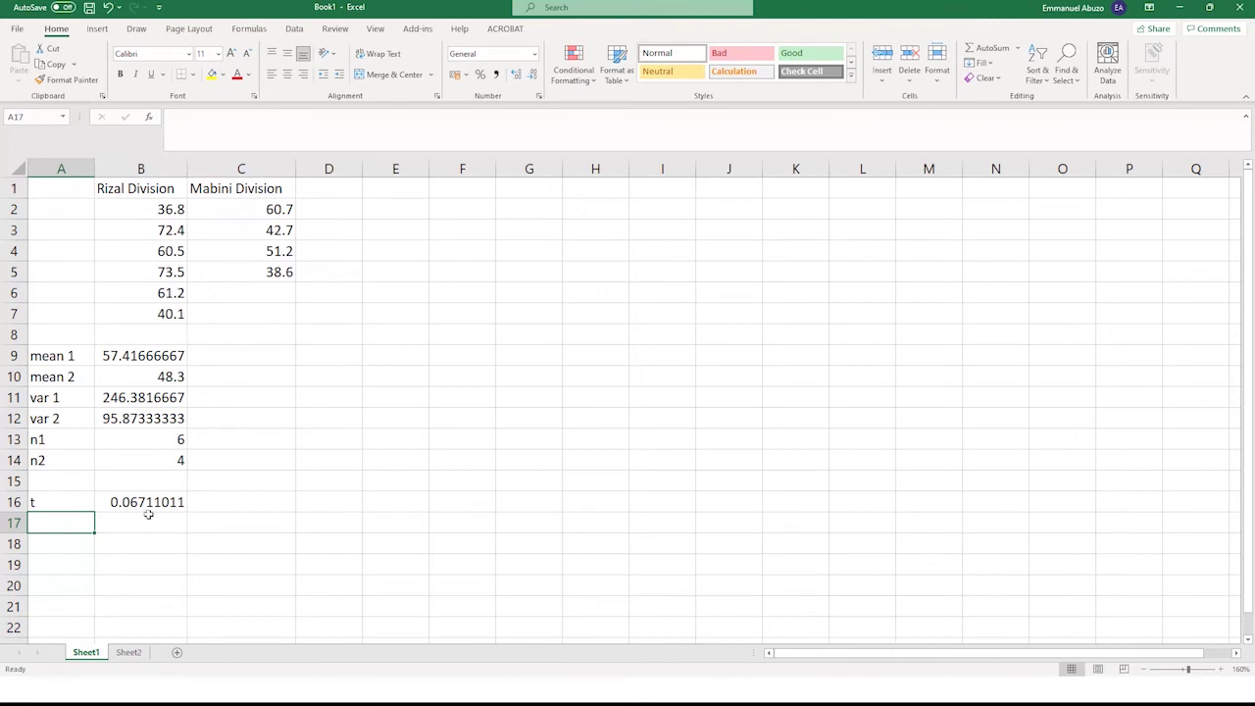
# Edit the B16 formula so its numerator reads ((B9-B10)-0), including the hypothesized difference of 0.
pyautogui.click(147, 502)
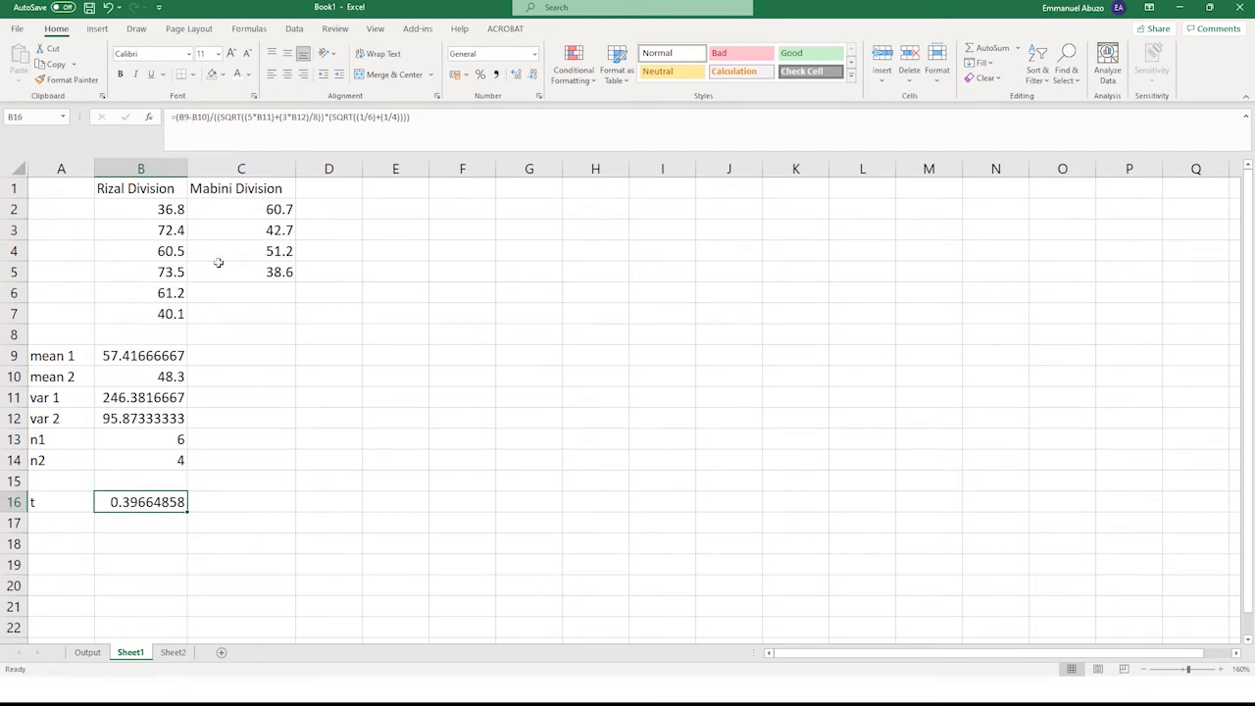
pyautogui.click(313, 147)
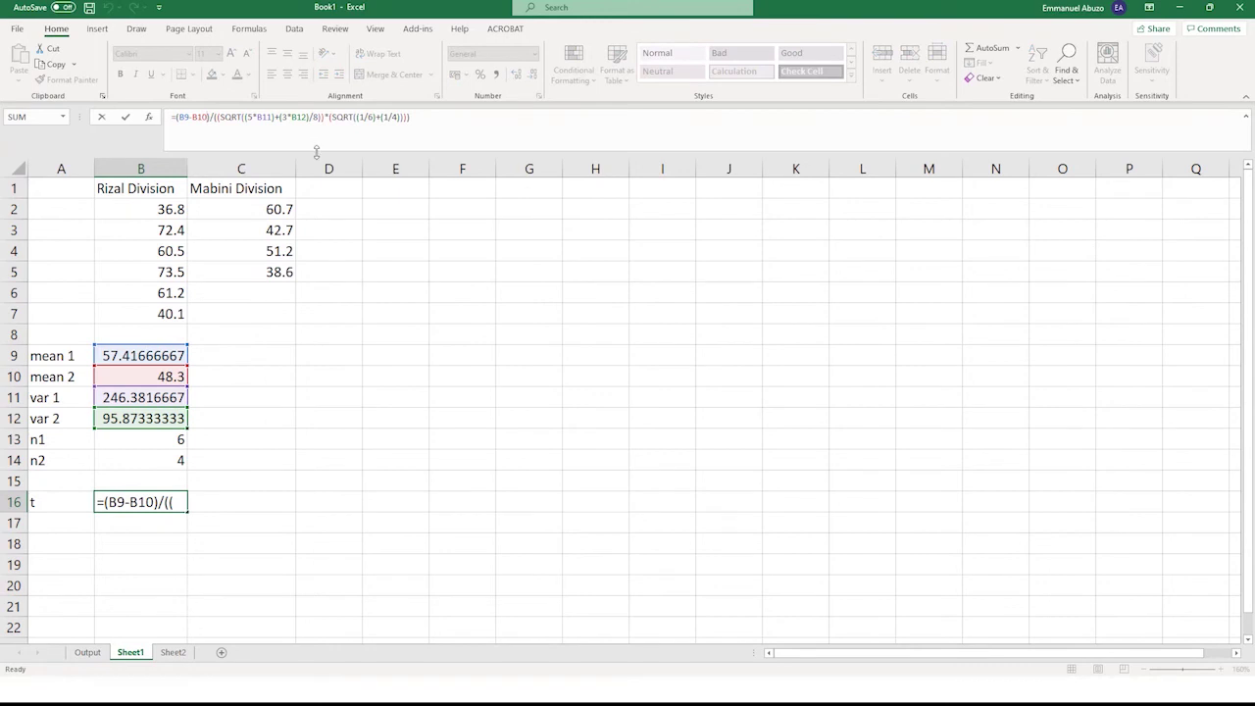
pyautogui.press('Right')
pyautogui.write('-')
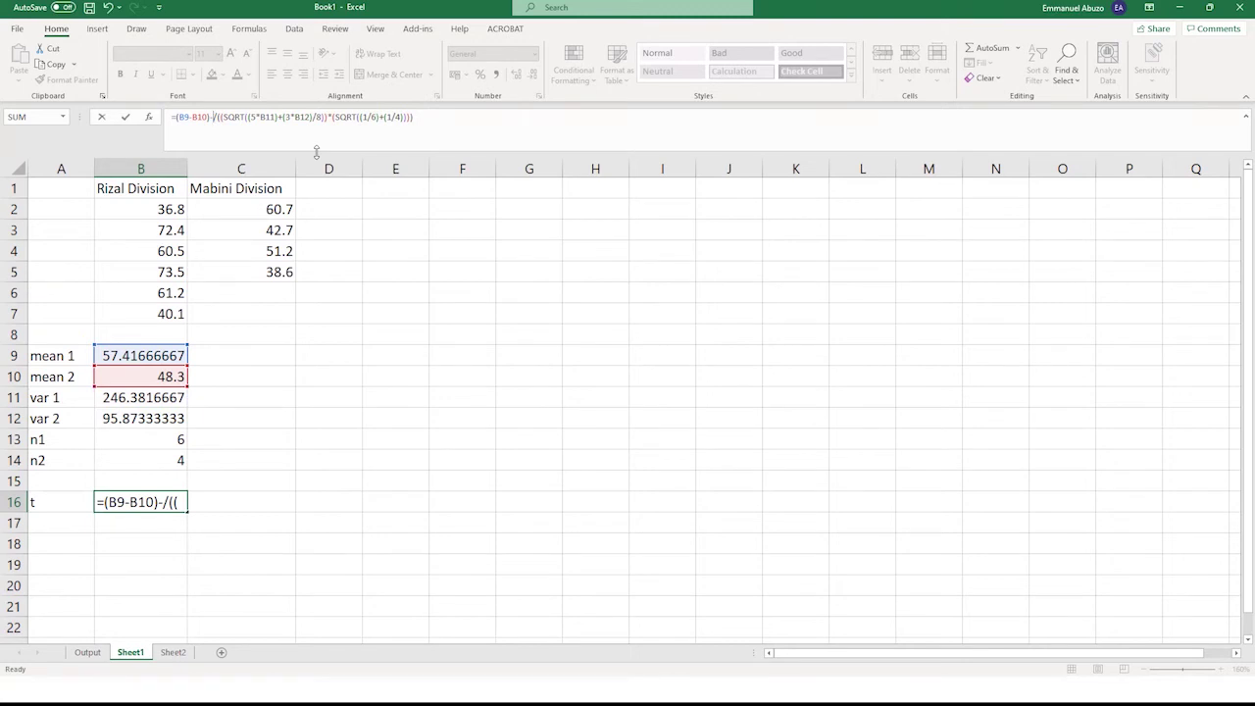
pyautogui.write('0')
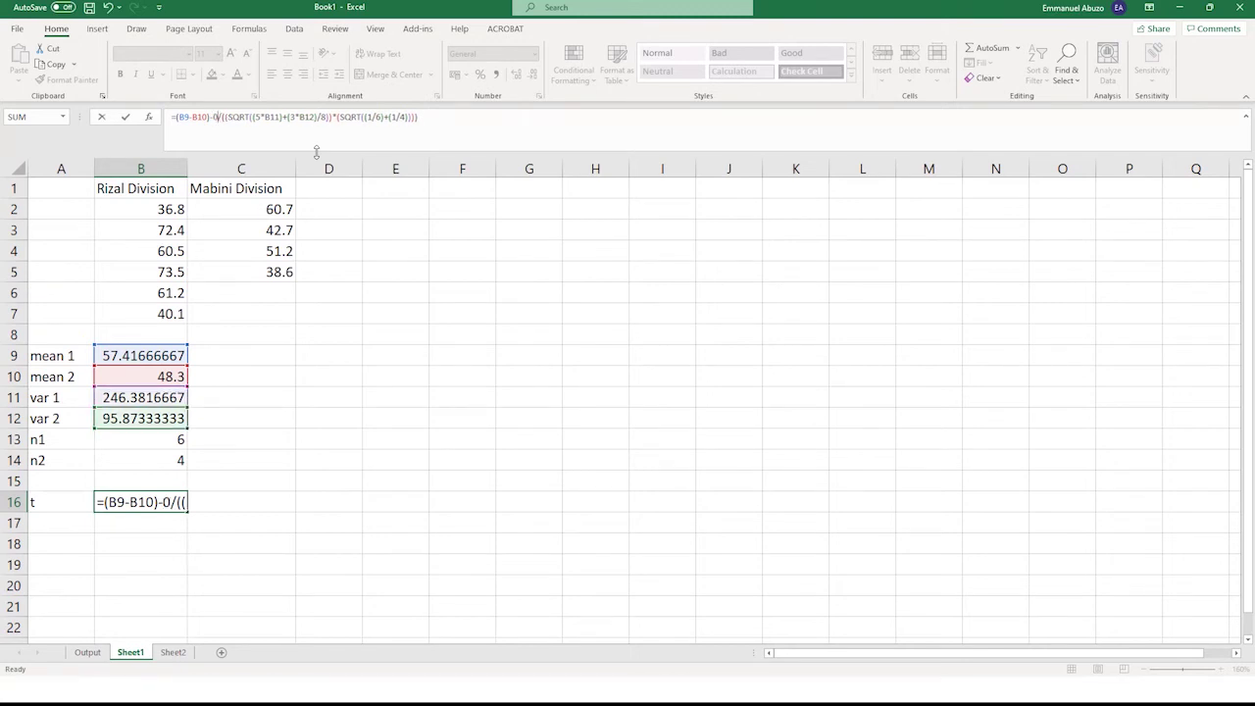
pyautogui.write(')')
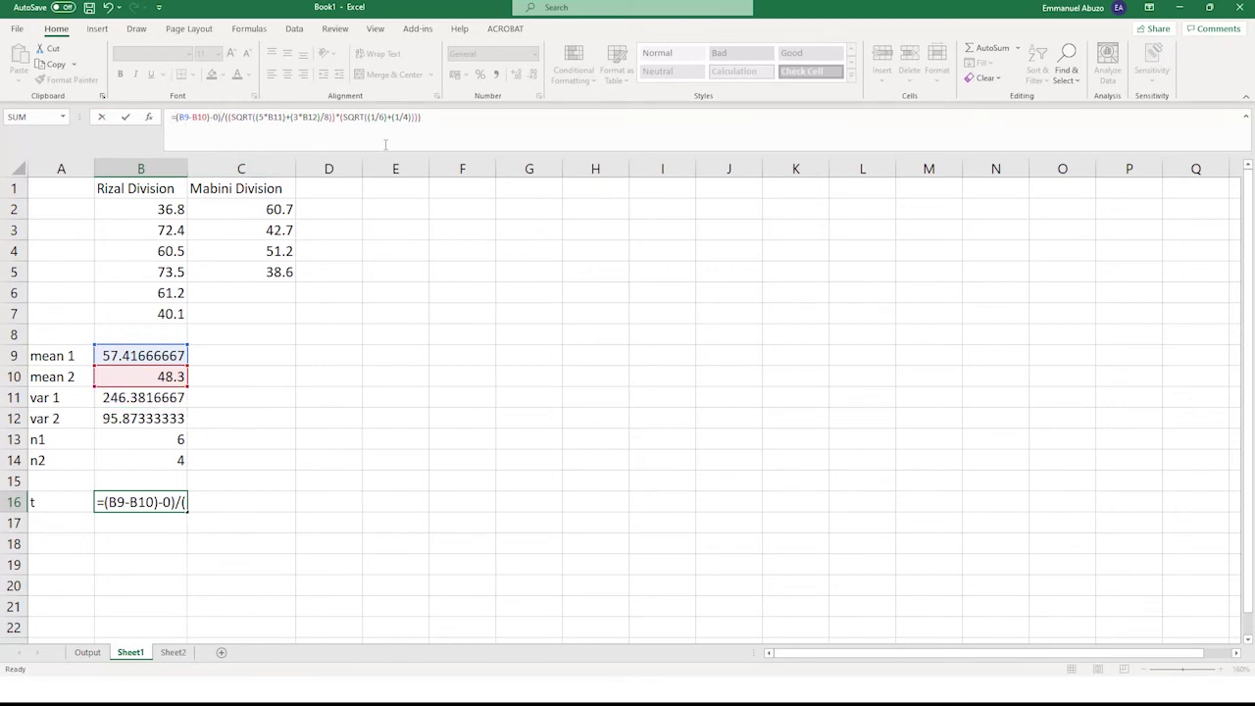
pyautogui.press('Home')
pyautogui.press('Right')
pyautogui.write('(')
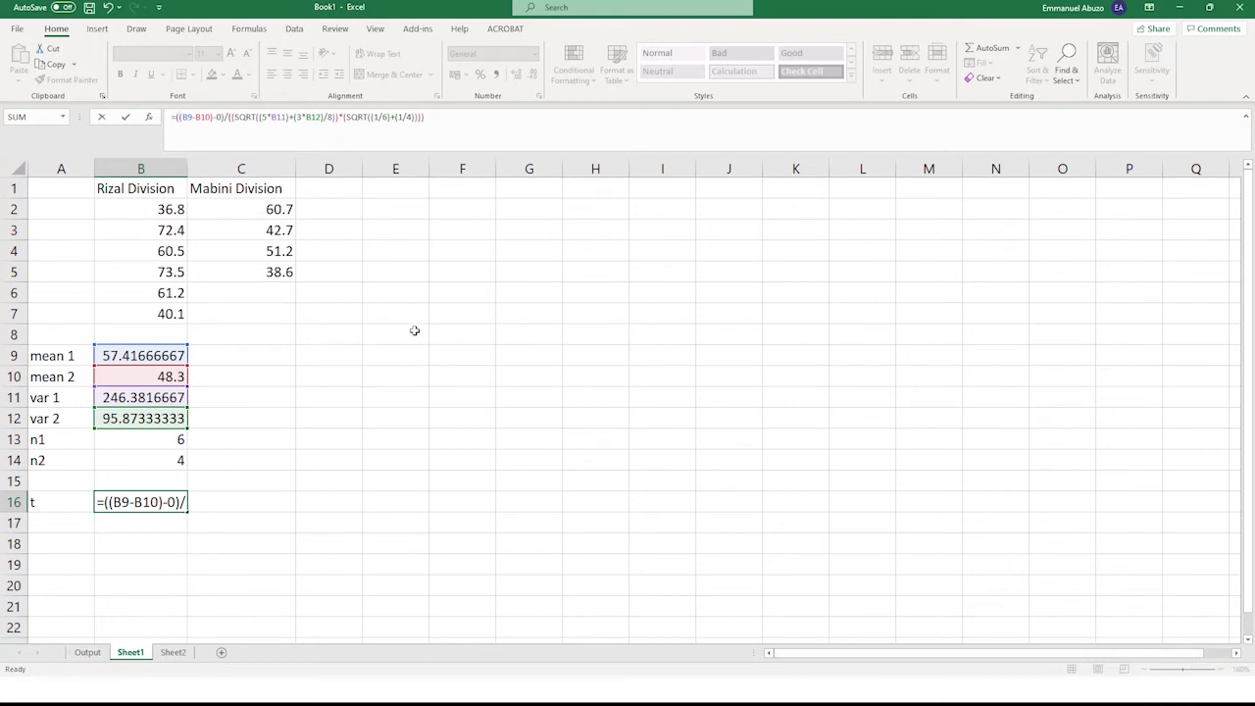
pyautogui.press('Return')
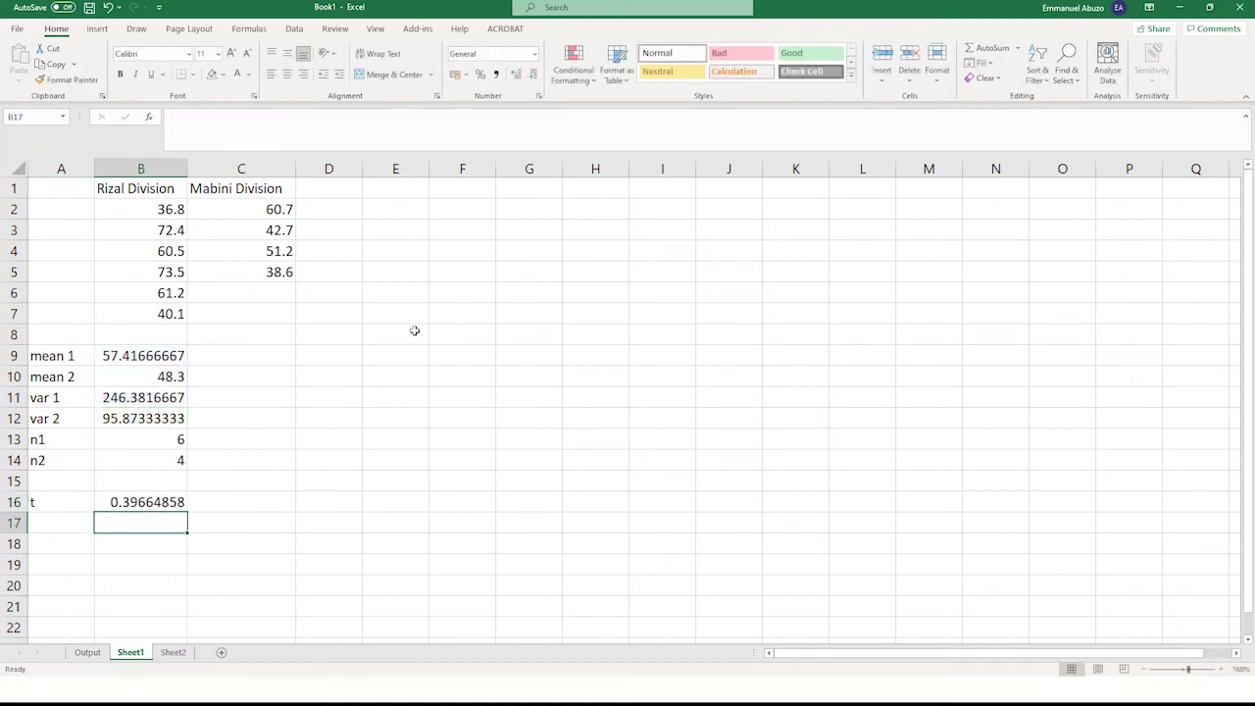
# Add a closing parenthesis after (3*B12) in the B16 formula so the summed variance terms end before the division by 8.
pyautogui.scroll(2, 414, 330)
pyautogui.press('Up')
pyautogui.click(245, 118)
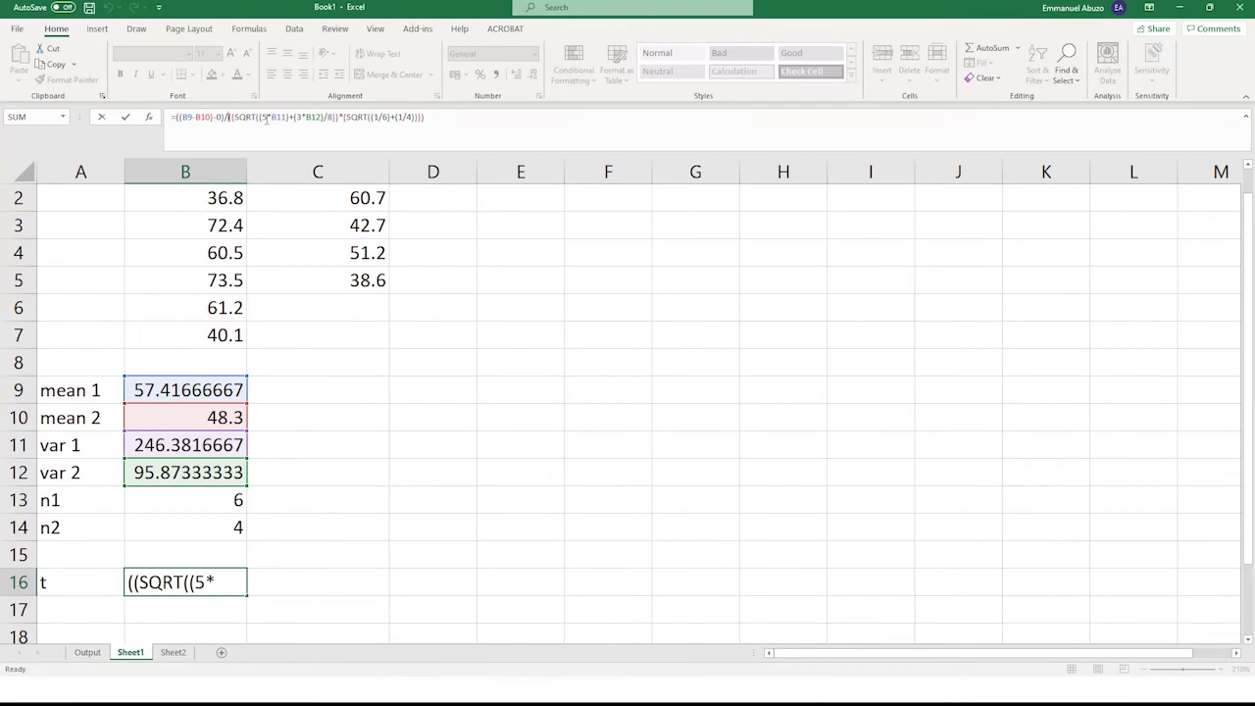
pyautogui.doubleClick(191, 582)
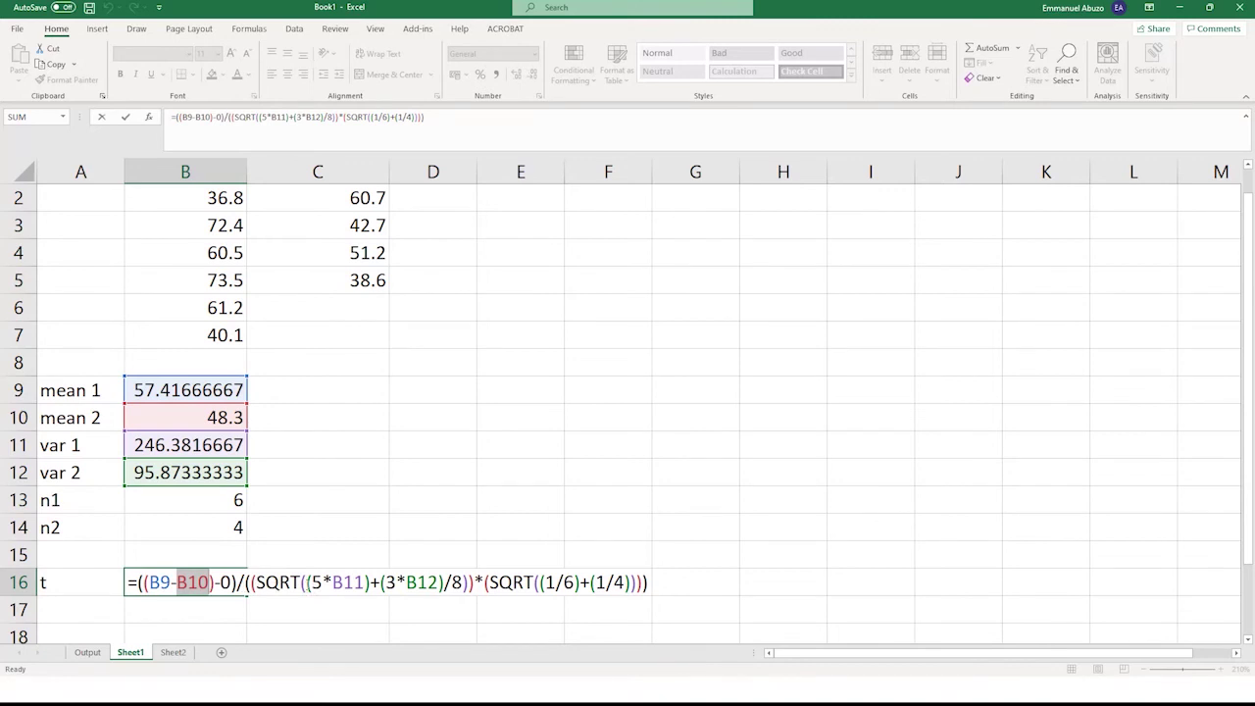
pyautogui.click(304, 582)
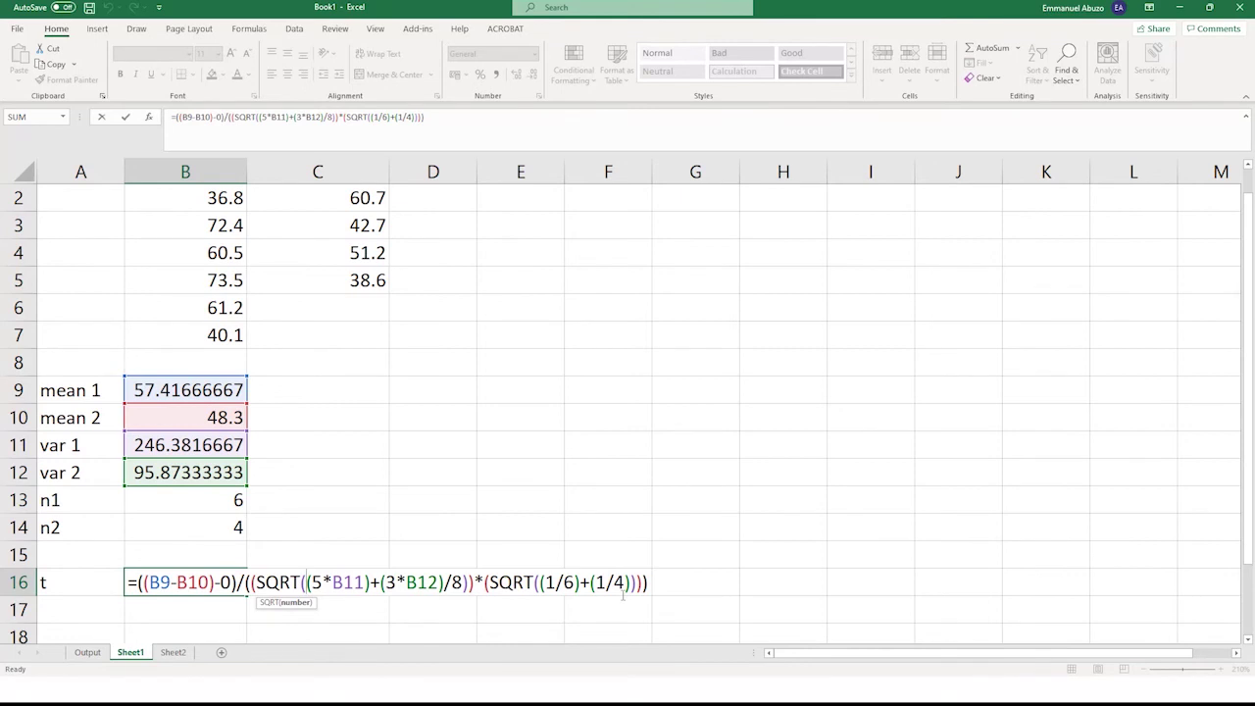
pyautogui.press('Right')
pyautogui.press('Right')
pyautogui.press('Right')
pyautogui.press('Right')
pyautogui.press('Right')
pyautogui.press('Right')
pyautogui.press('Right')
pyautogui.press('Right')
pyautogui.press('Right')
pyautogui.press('Right')
pyautogui.press('Right')
pyautogui.press('Right')
pyautogui.write(')')
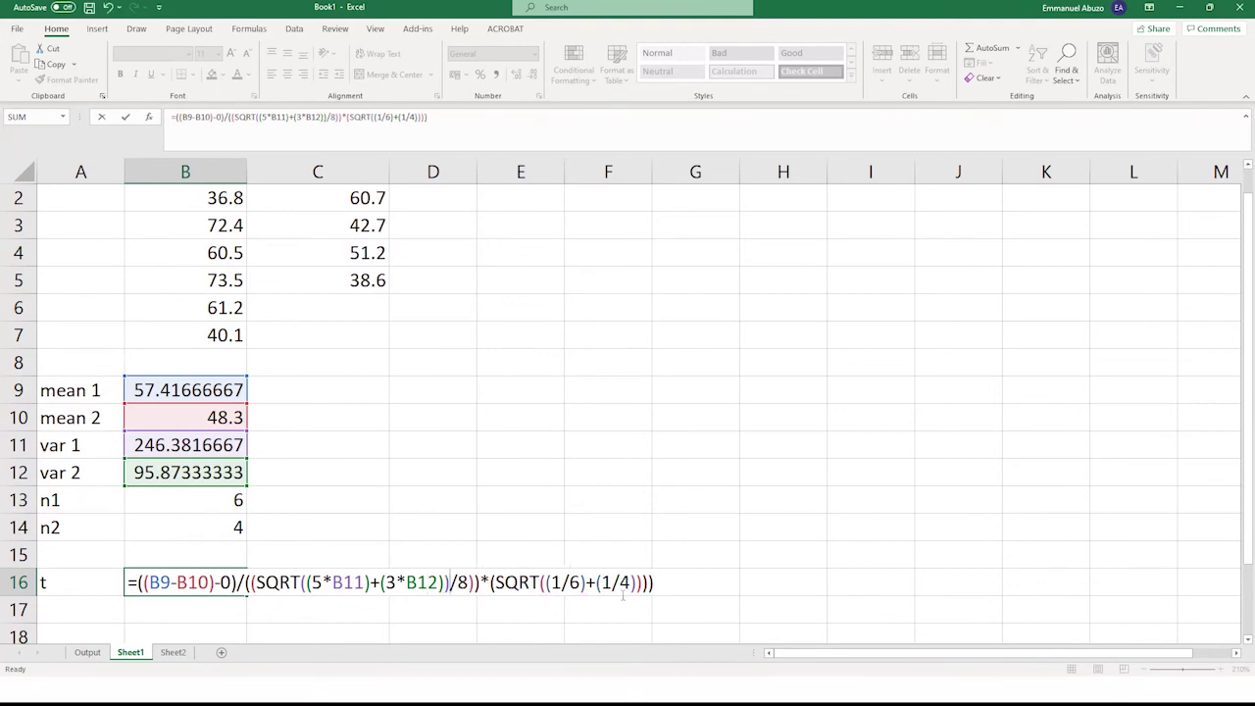
# Remove one closing parenthesis after the 8 in B16 and enter the formula.
pyautogui.press('Right')
pyautogui.press('Right')
pyautogui.press('Delete')
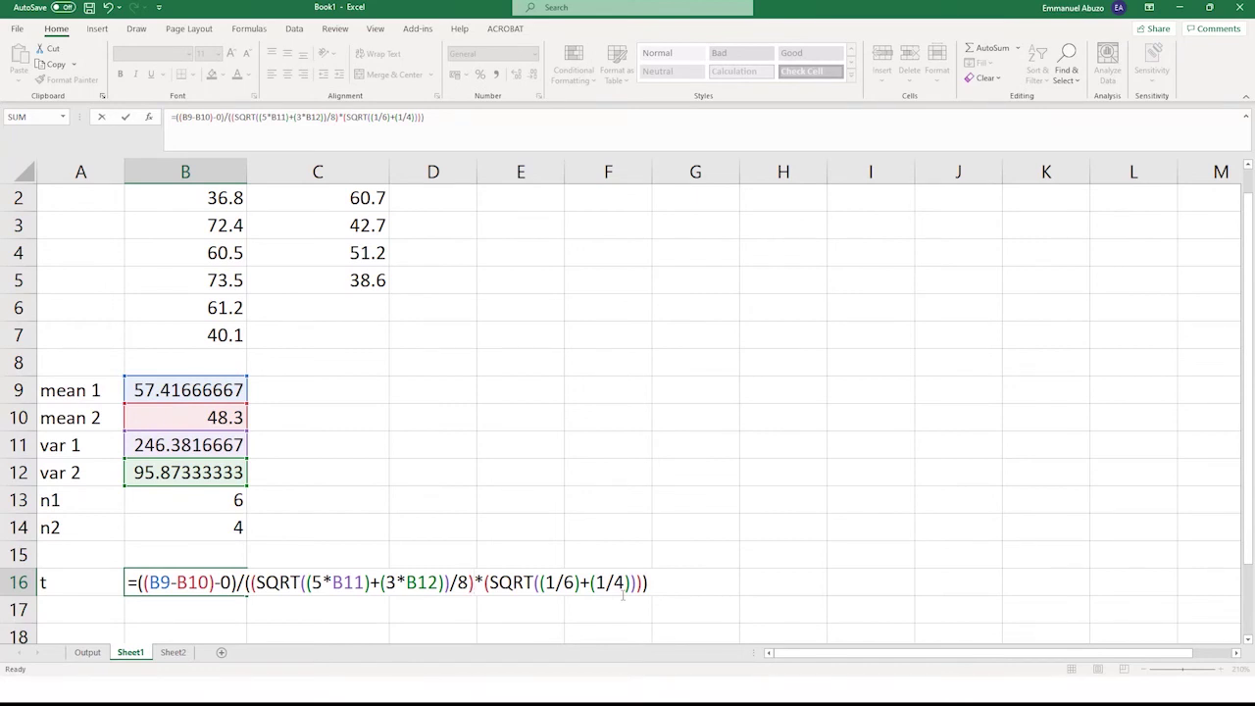
pyautogui.press('Return')
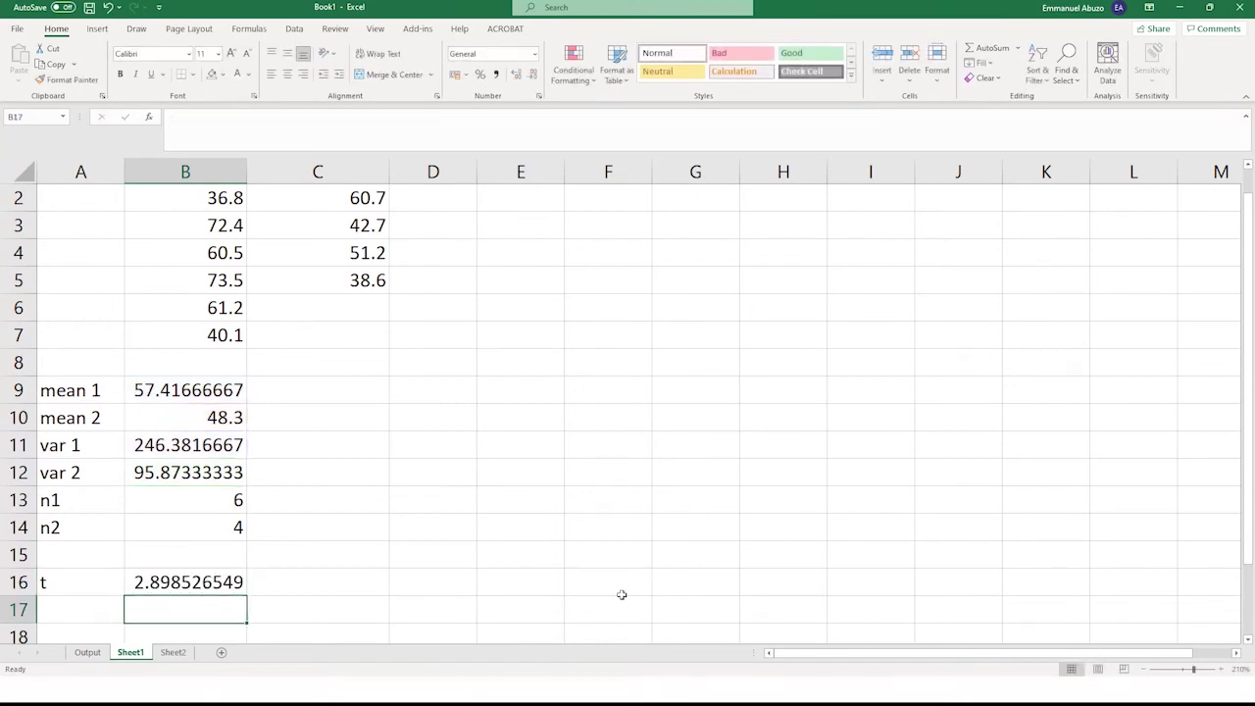
# Add an opening parenthesis before (5*B11) inside the first SQRT in B16 and accept the proposed correction for the formula.
pyautogui.click(162, 580)
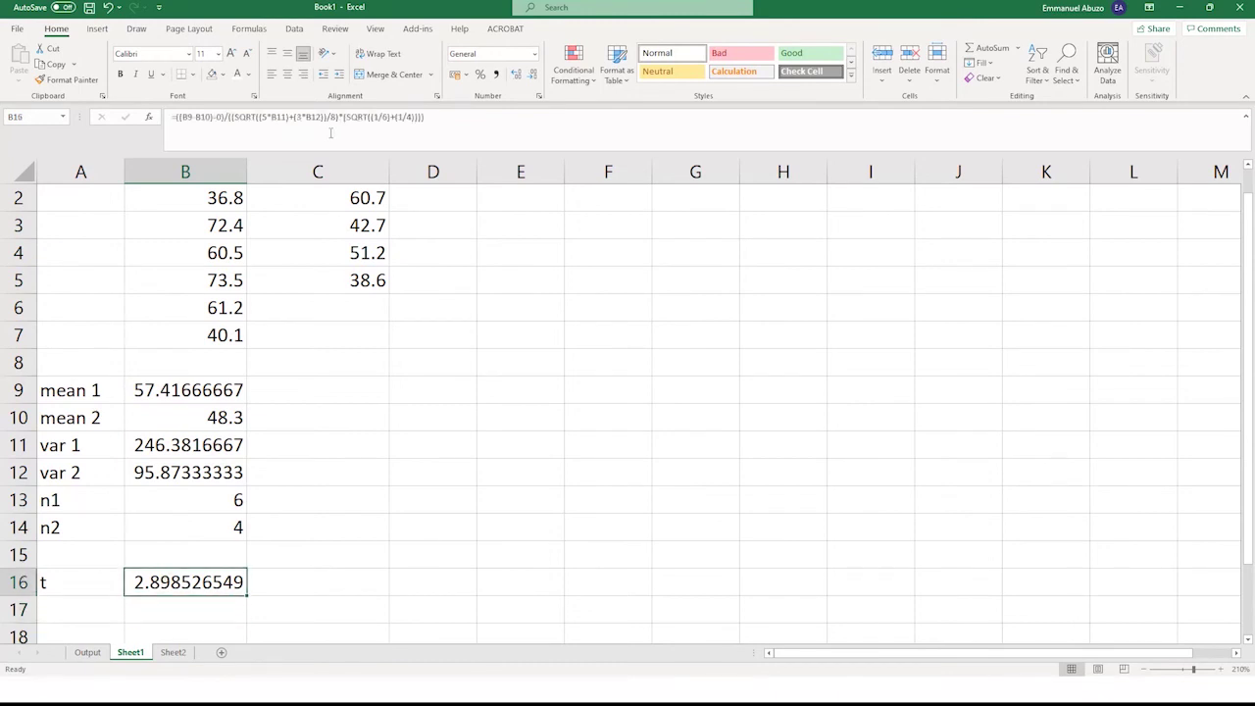
pyautogui.doubleClick(176, 582)
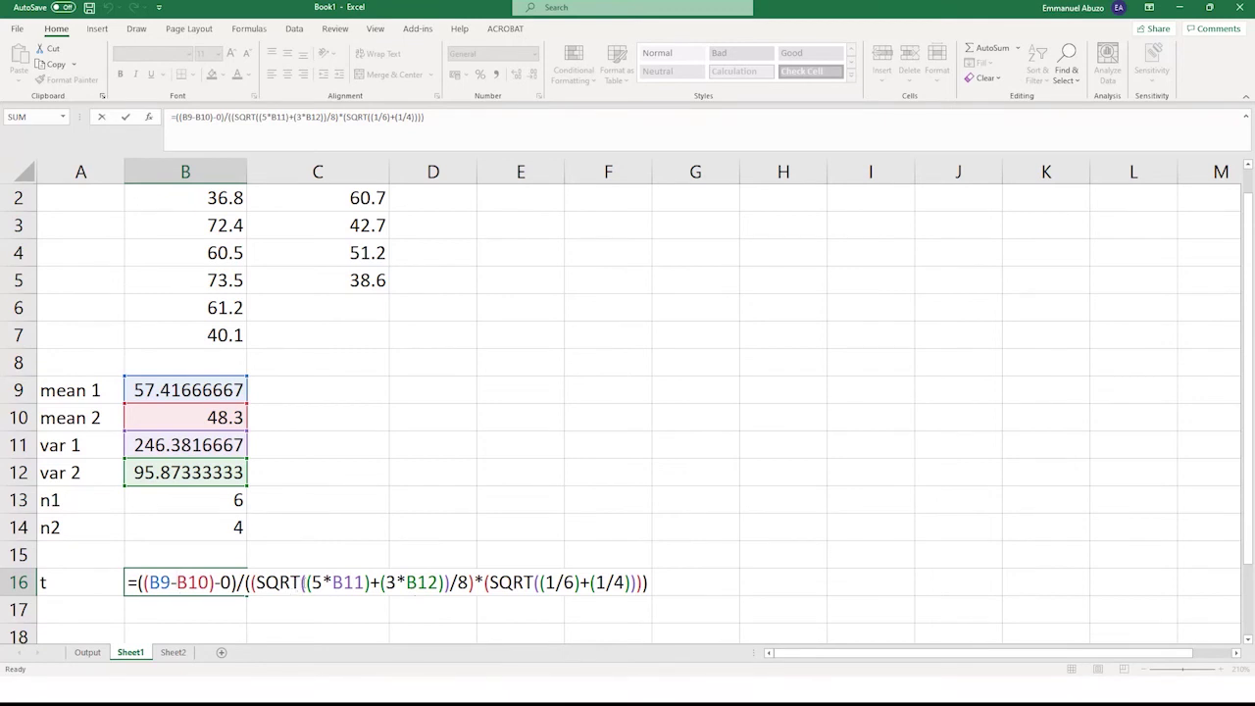
pyautogui.click(299, 584)
pyautogui.write('(')
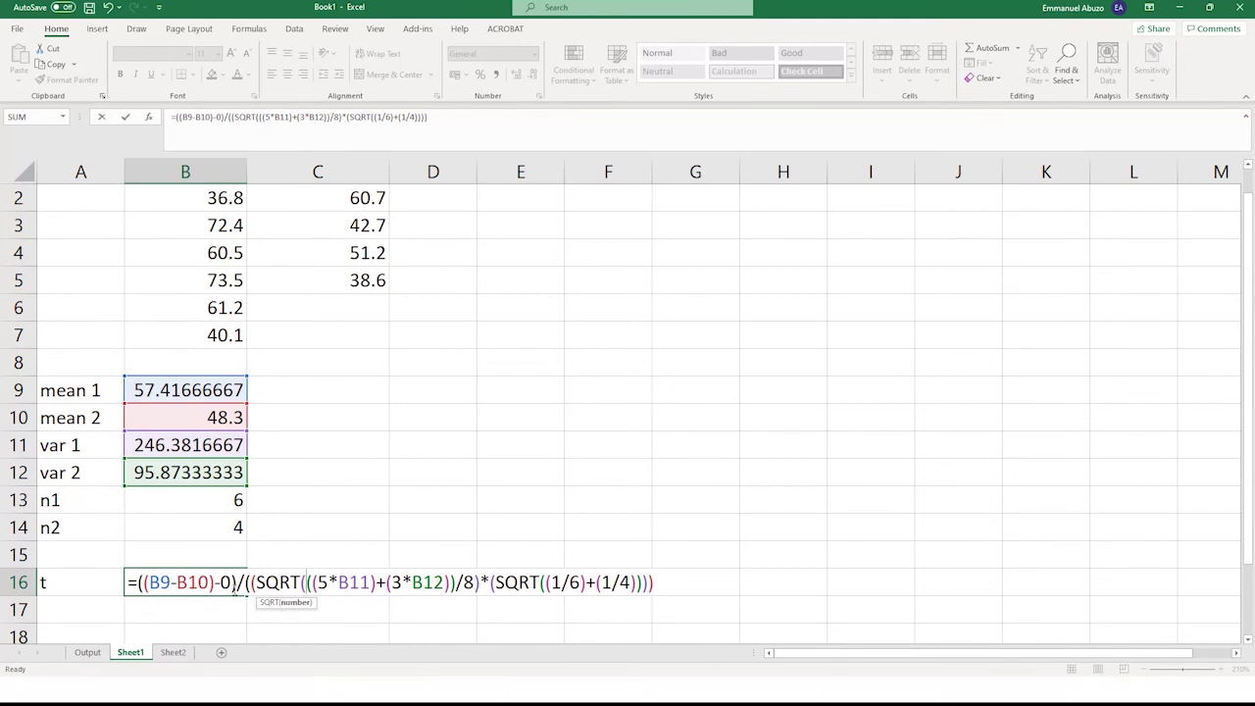
pyautogui.press('Return')
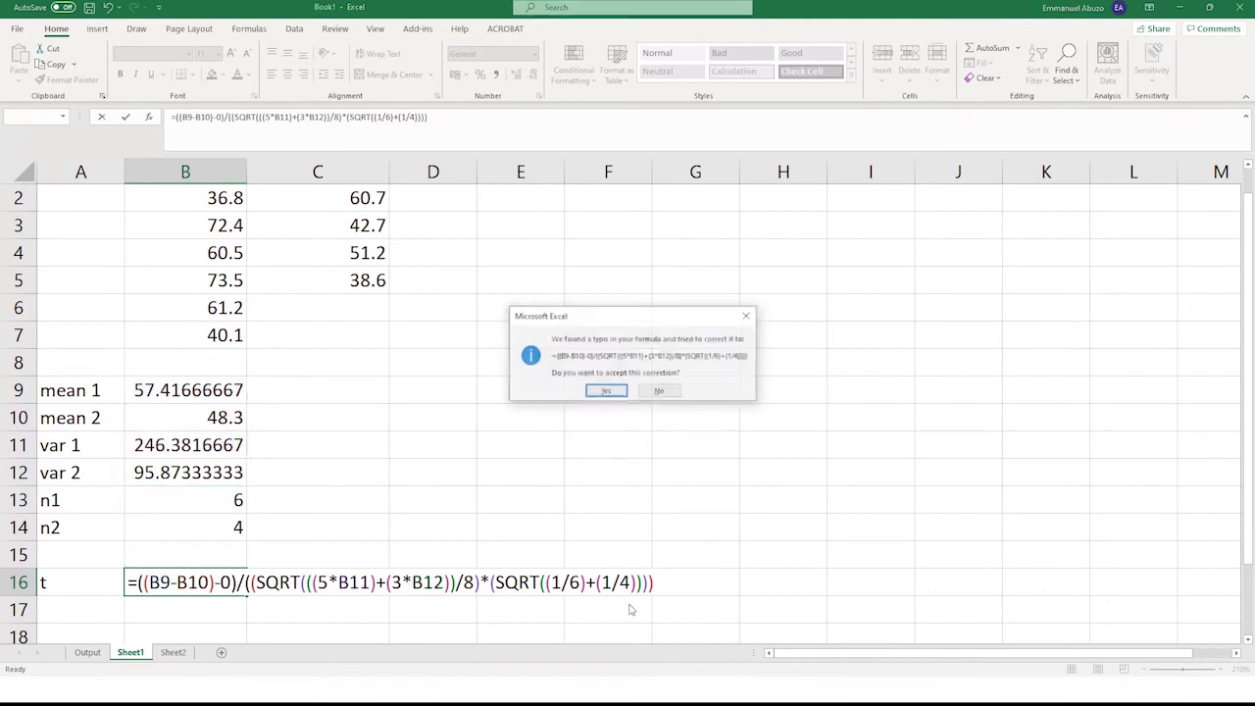
pyautogui.click(603, 392)
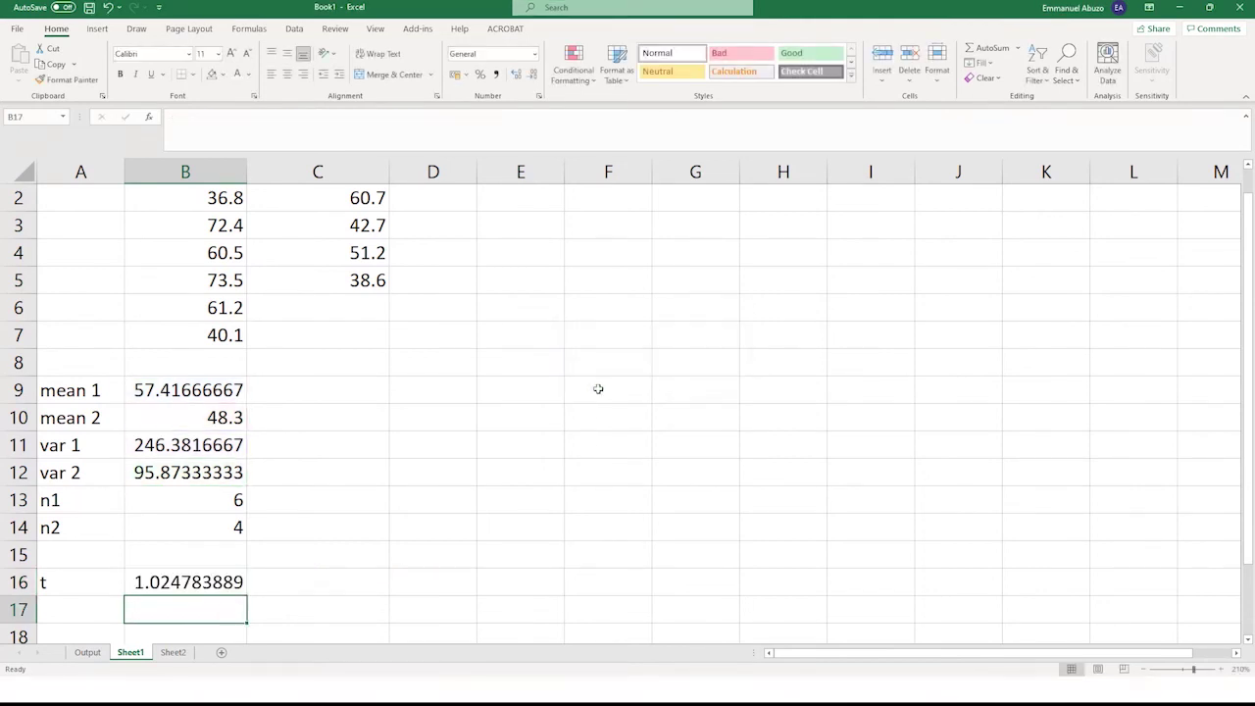
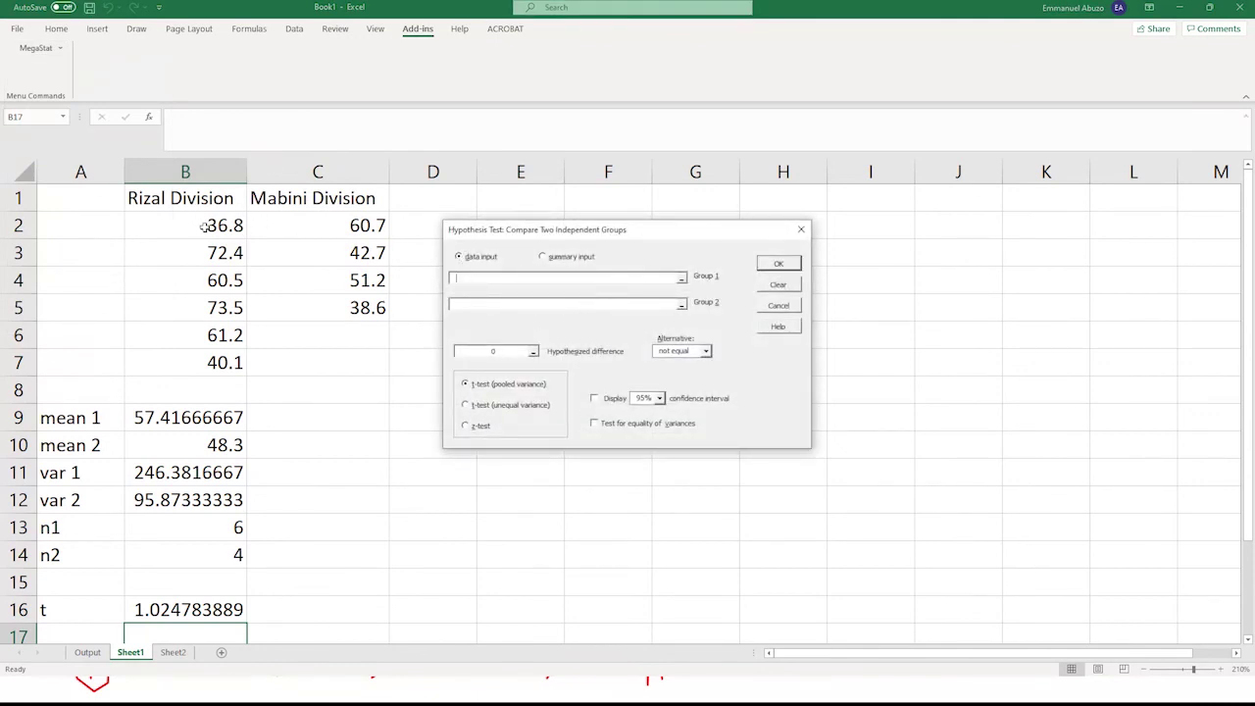
# Set Group 1 to the Rizal Division data B2:B7 and Group 2 to the Mabini Division data C2:C5.
pyautogui.moveTo(132, 220); pyautogui.dragTo(195, 370)
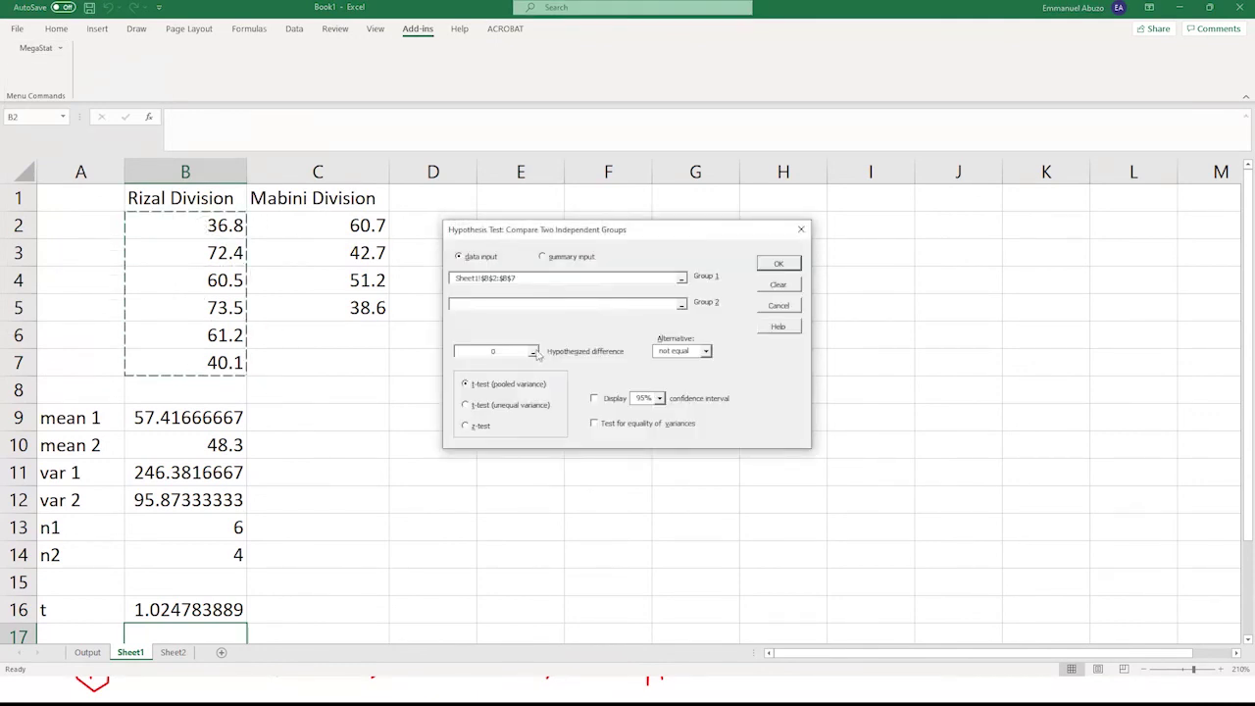
pyautogui.click(493, 304)
pyautogui.moveTo(270, 220); pyautogui.dragTo(285, 315)
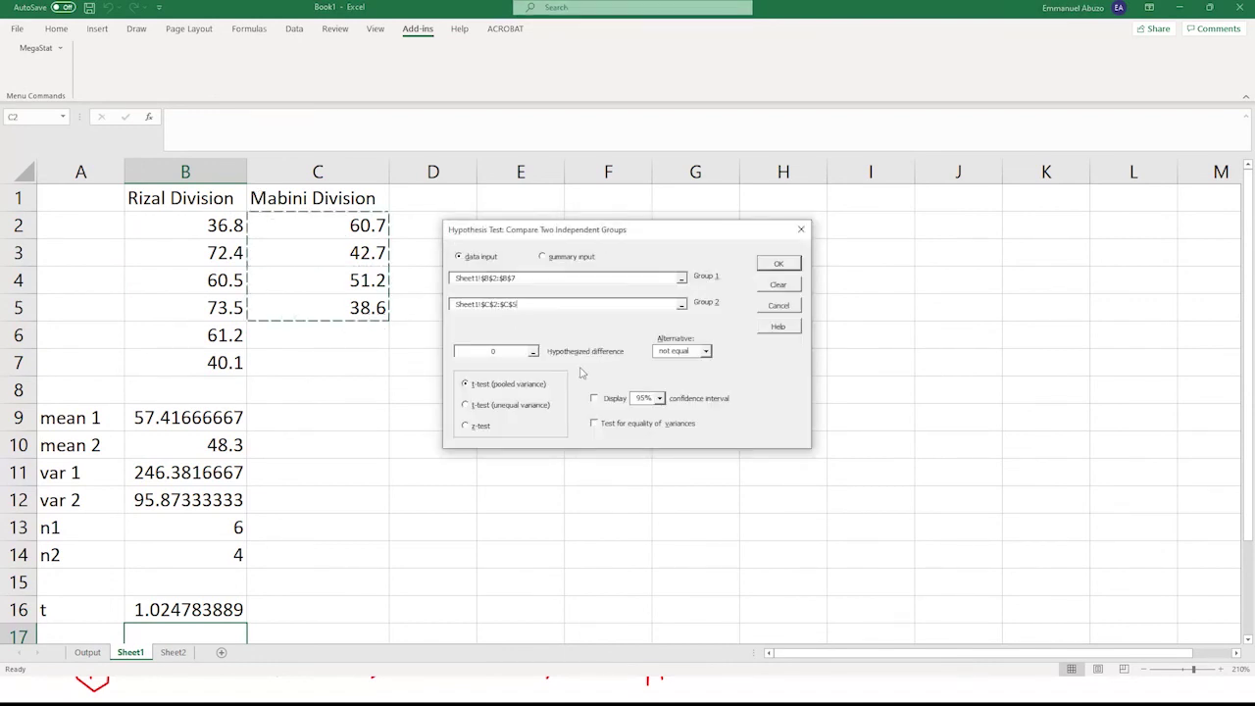
# Set the alternative to greater than and run the pooled-variance t-test, declining the switch to Summary Input mode.
pyautogui.click(706, 351)
pyautogui.click(701, 363)
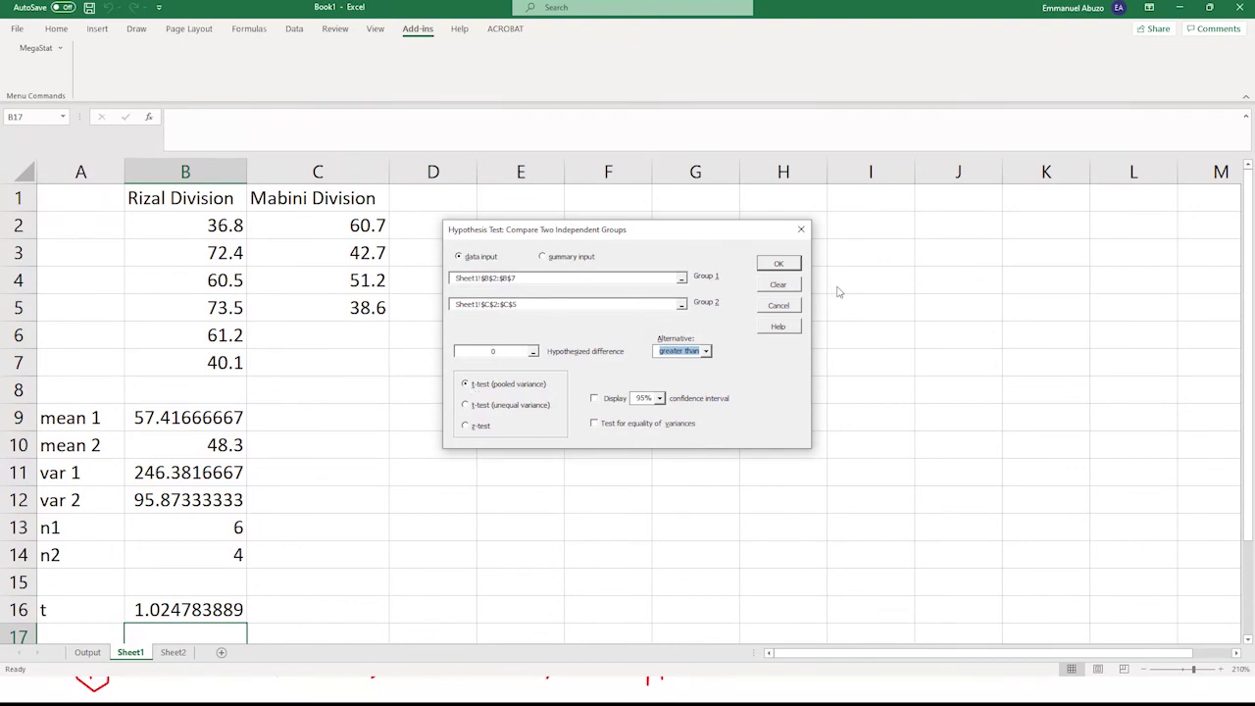
pyautogui.click(776, 266)
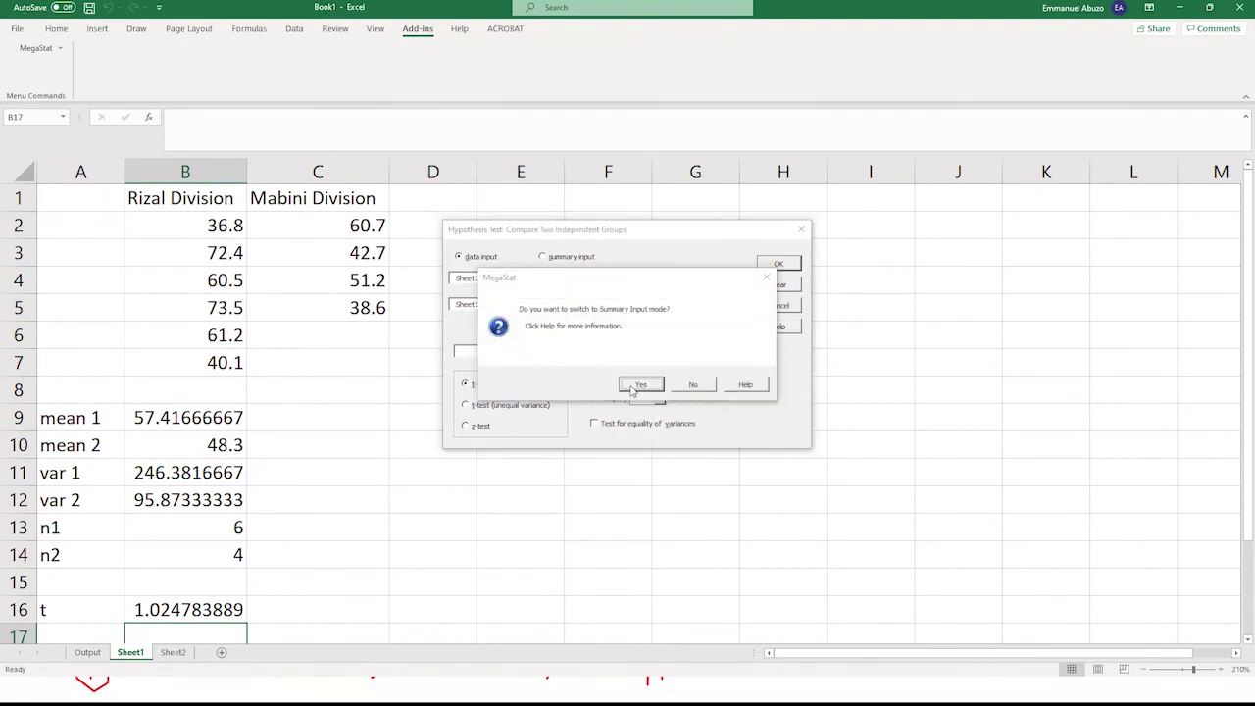
pyautogui.click(687, 386)
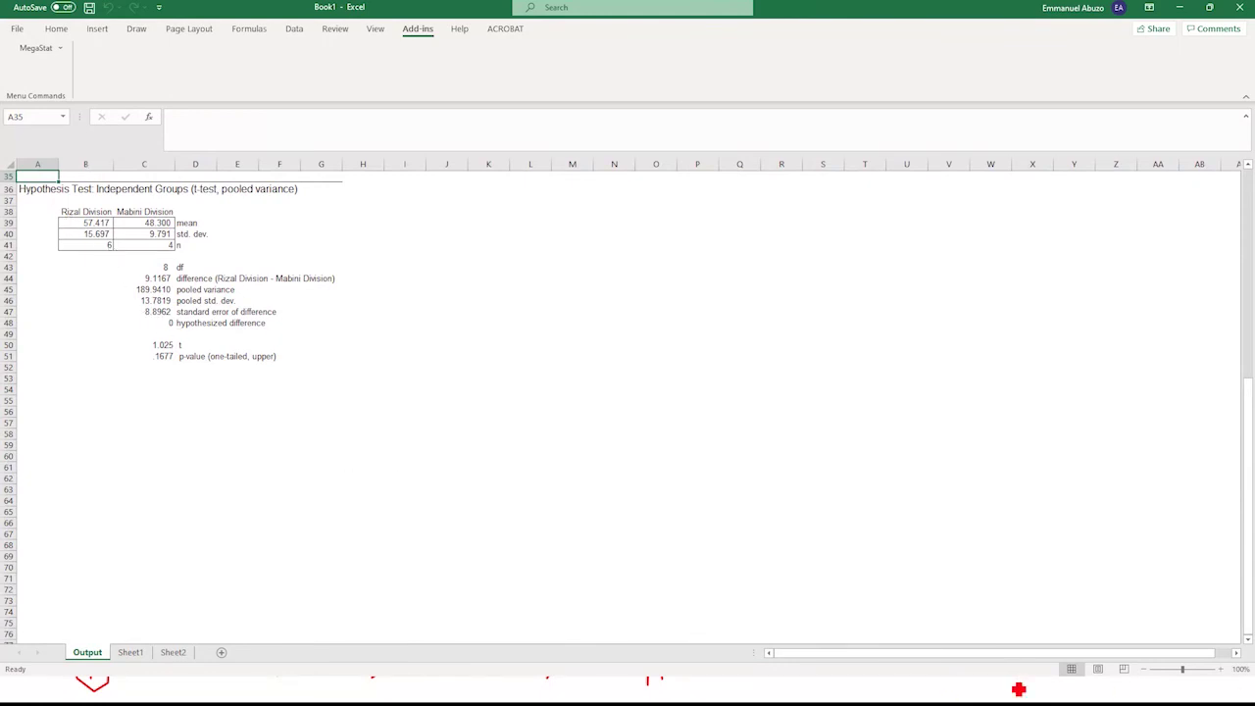
# Compare the t statistic in the Rizal and Mabini pooled-variance output with the t value calculated on Sheet1.
pyautogui.scroll(4, 604, 530)
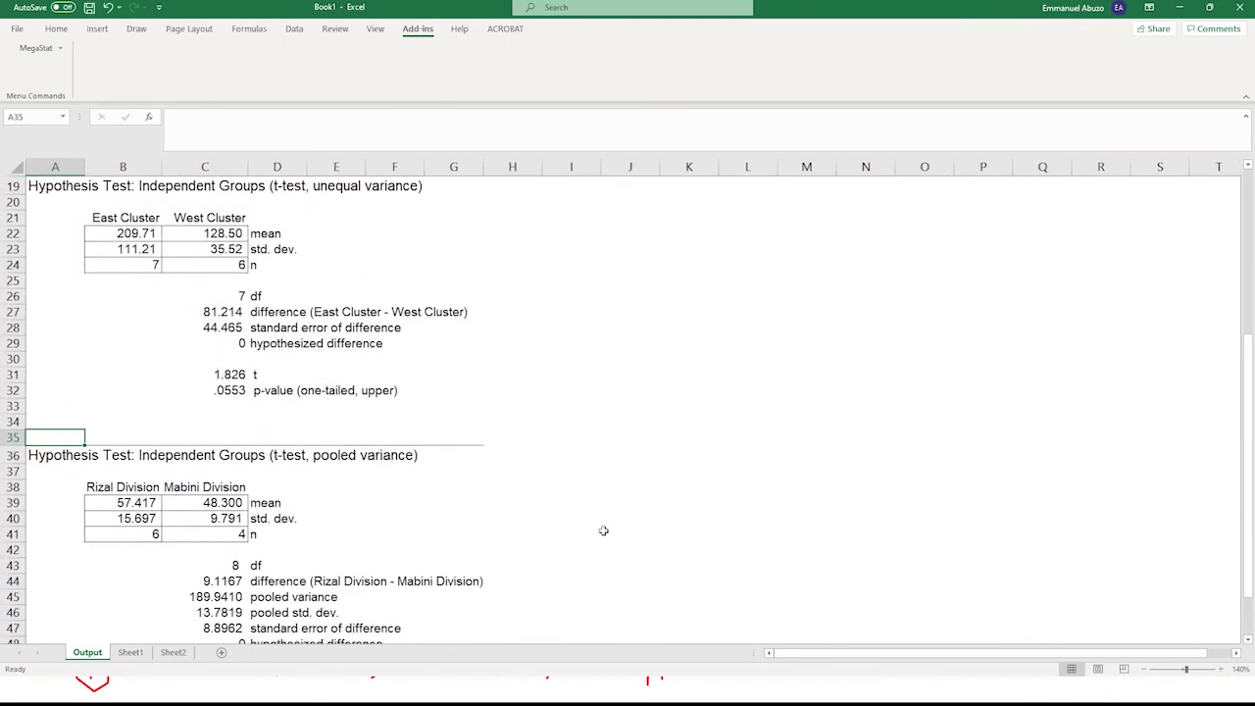
pyautogui.scroll(3, 604, 530)
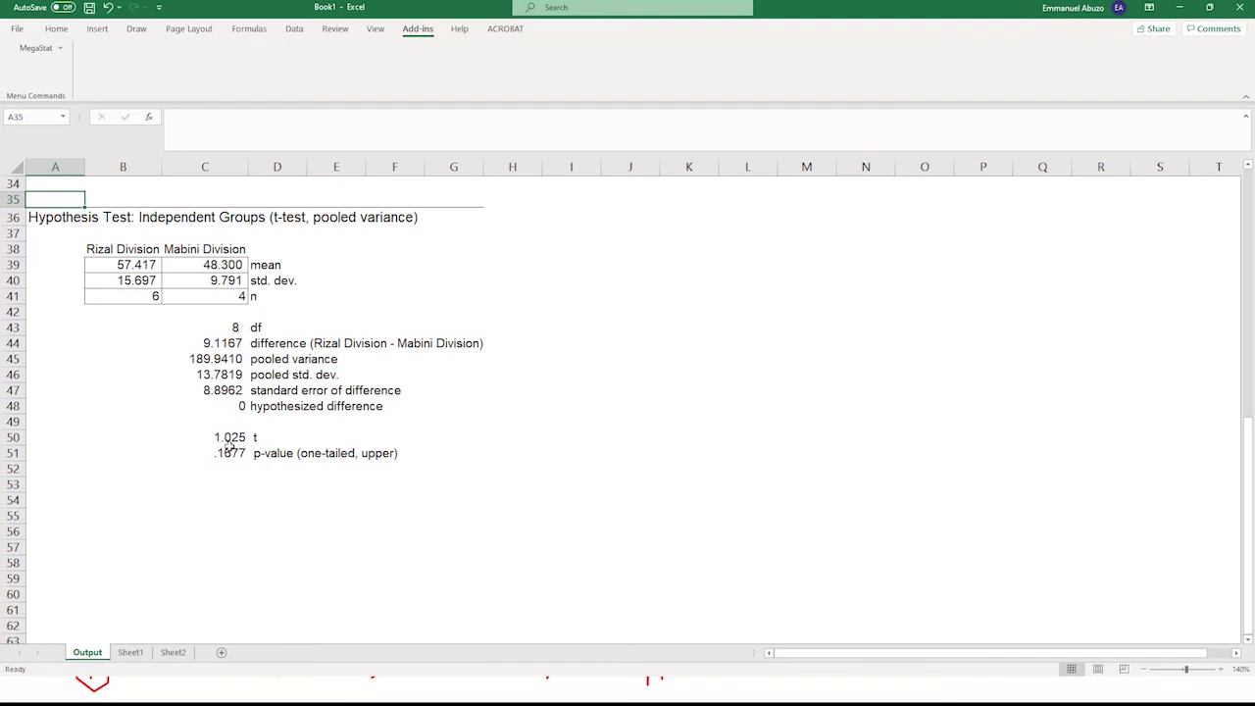
pyautogui.click(130, 652)
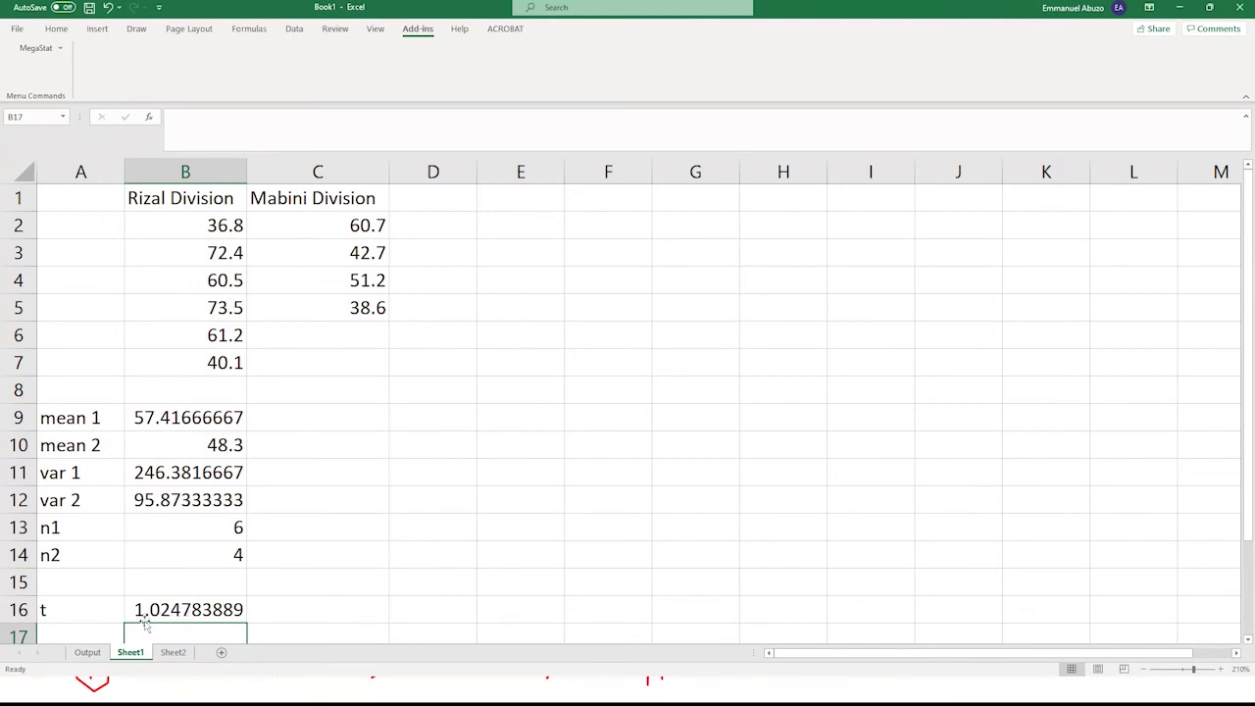
pyautogui.click(88, 652)
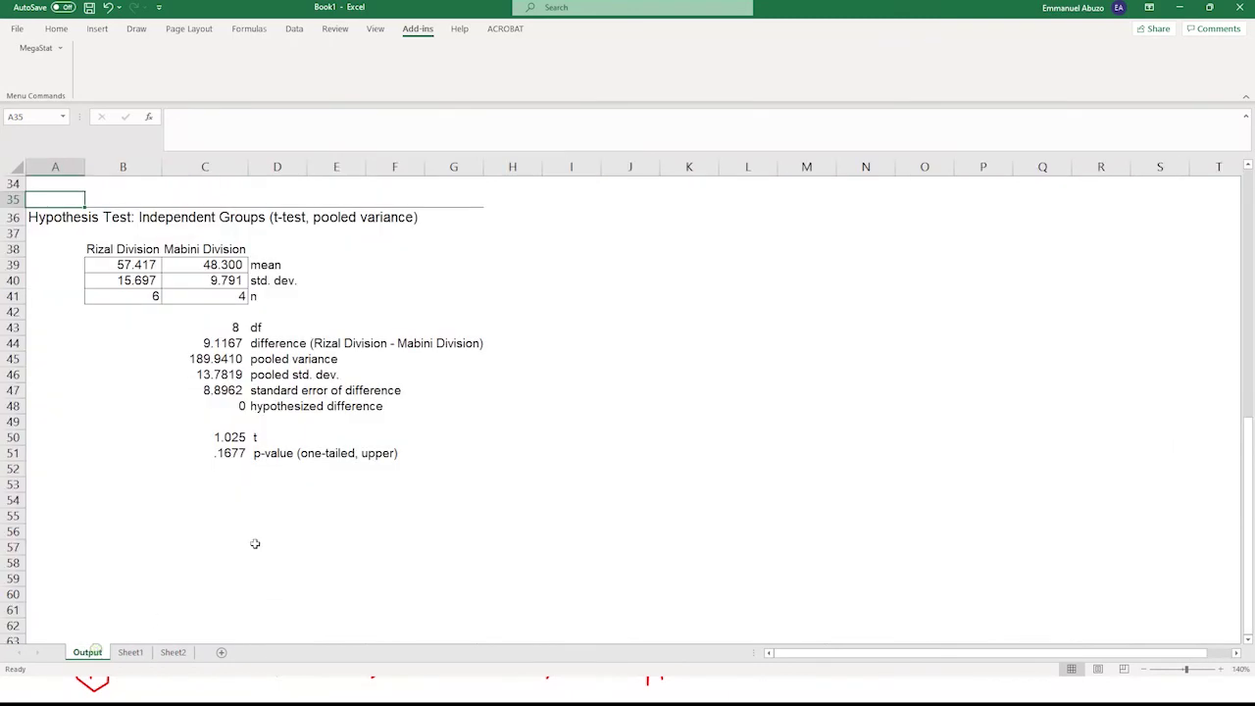
# Inspect the full-precision t statistic and one-tailed p-value in the Rizal and Mabini pooled-variance output.
pyautogui.click(231, 437)
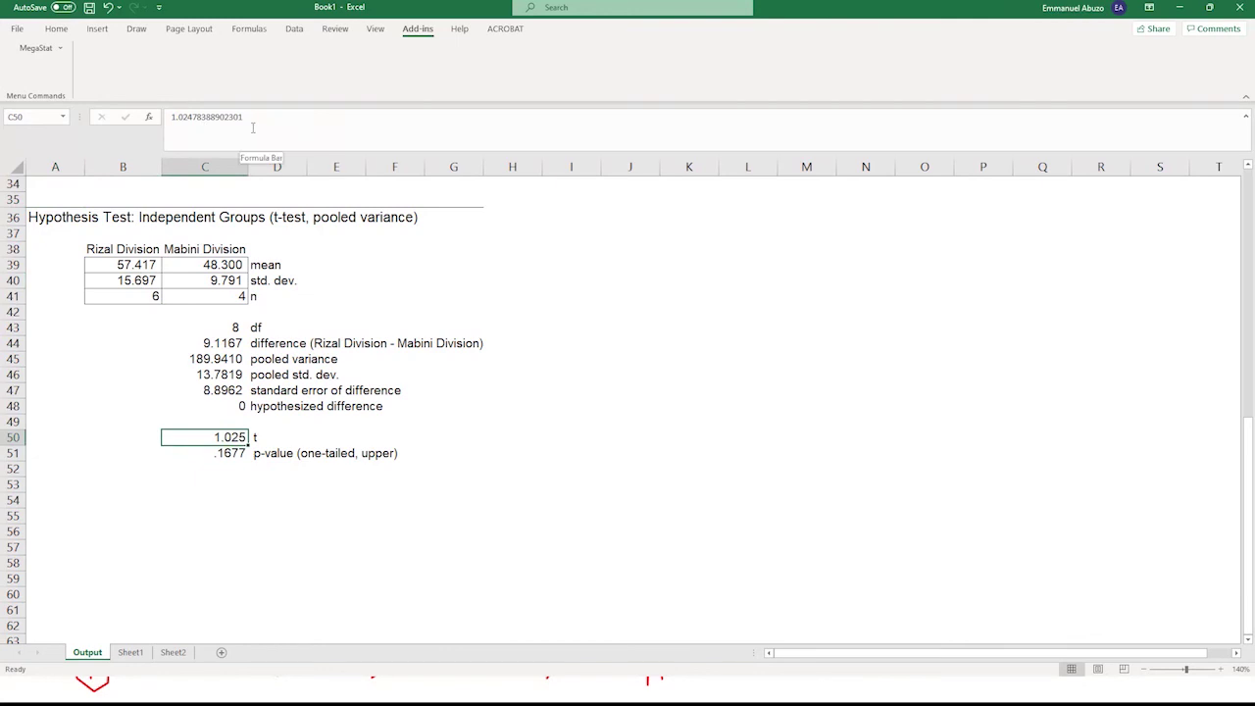
pyautogui.click(214, 457)
pyautogui.click(219, 480)
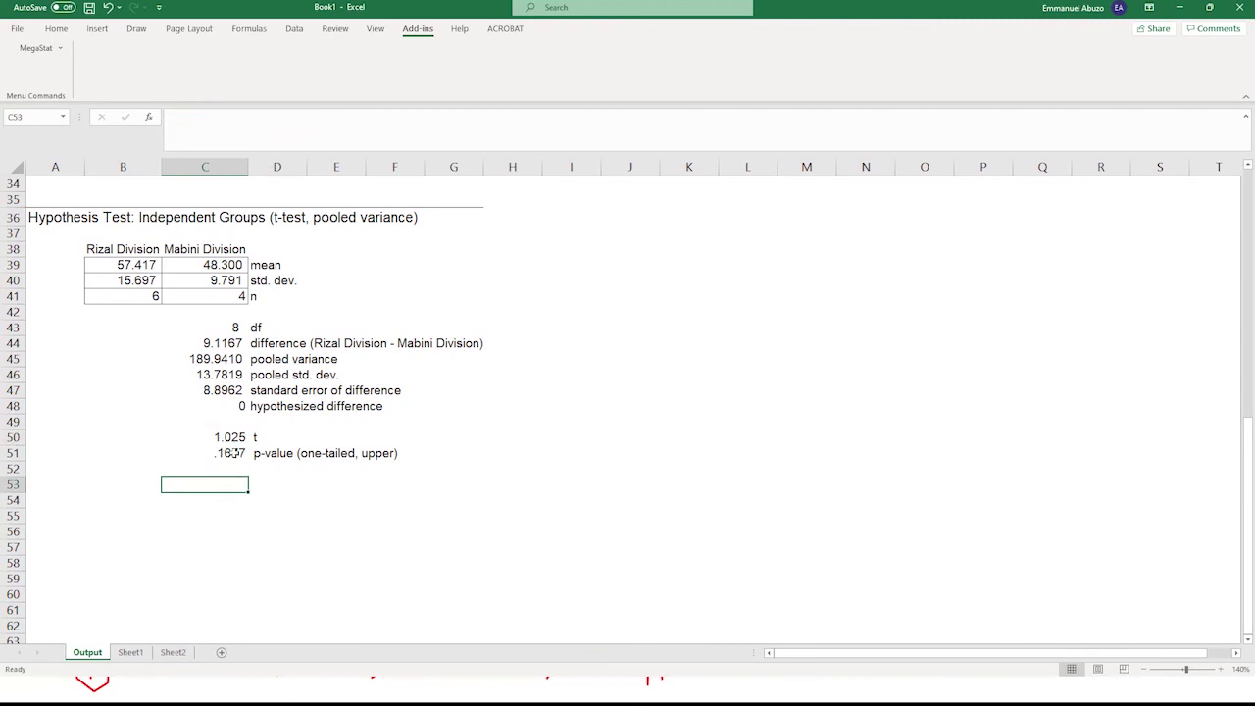
pyautogui.click(231, 455)
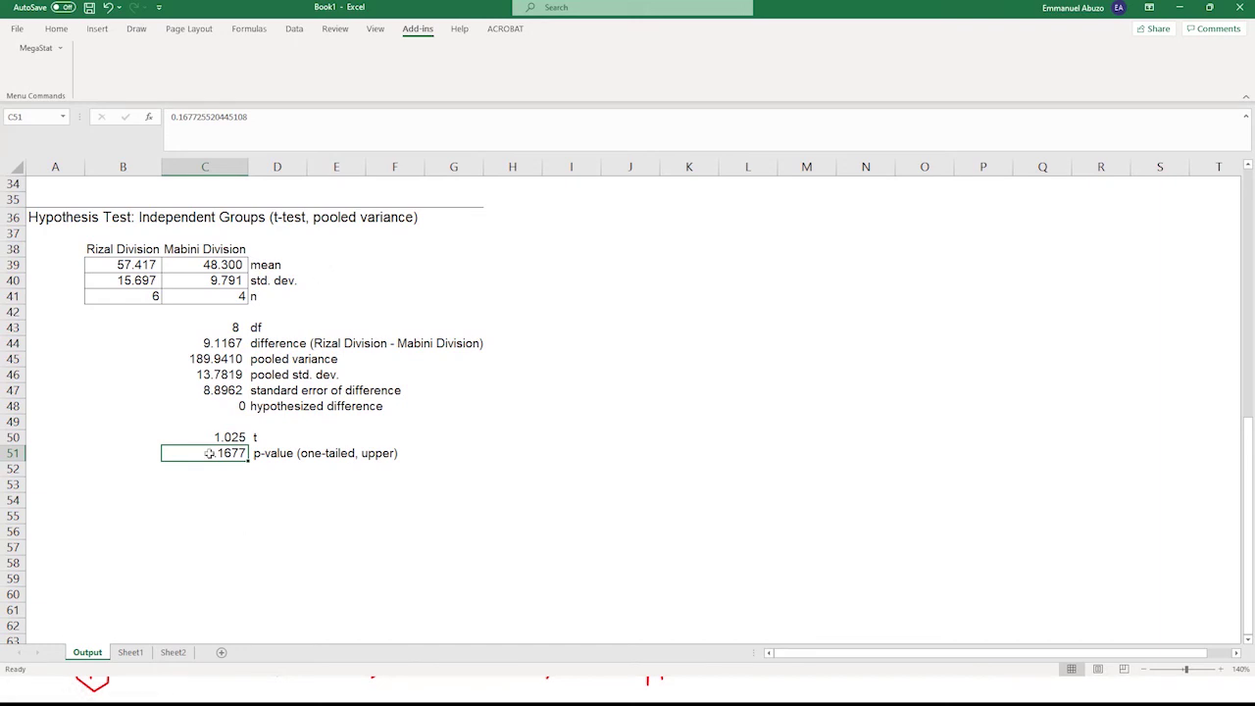
# Start a MegaStat two-independent-groups comparison on Sheet2 with East Cluster B2:B8 as Group 1 and West Cluster C2:C7 as Group 2.
pyautogui.click(173, 652)
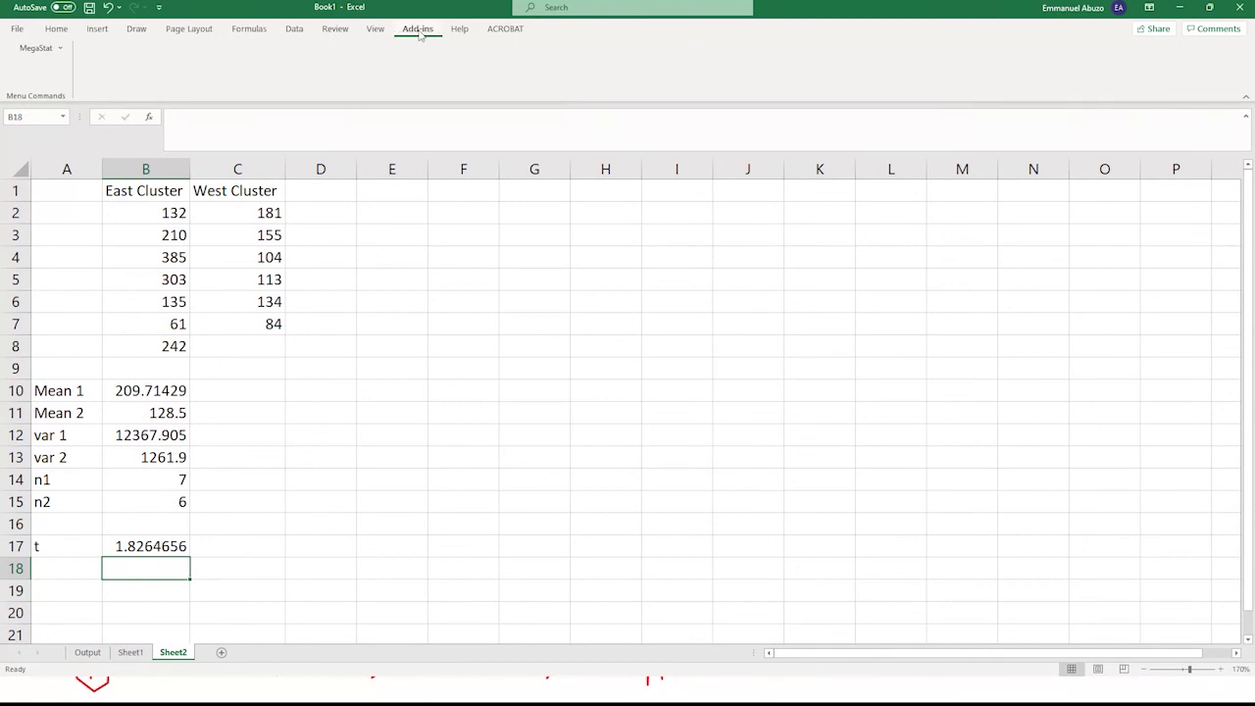
pyautogui.click(34, 54)
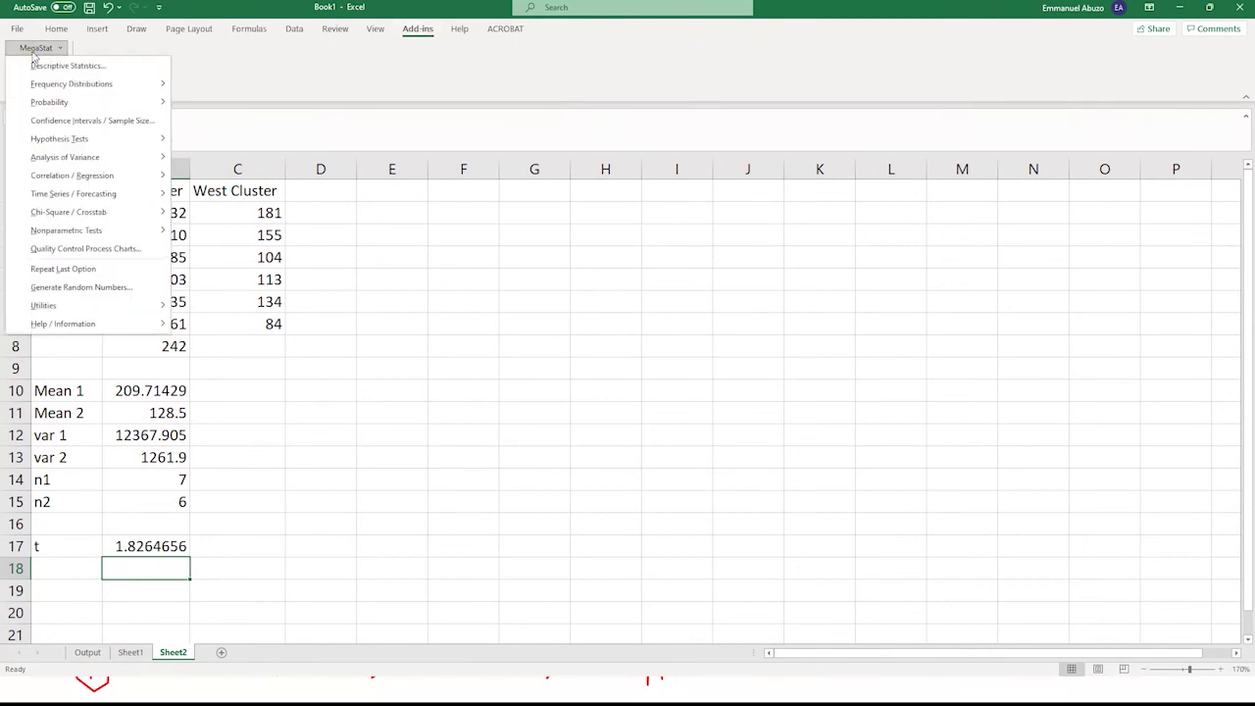
pyautogui.moveTo(122, 143)
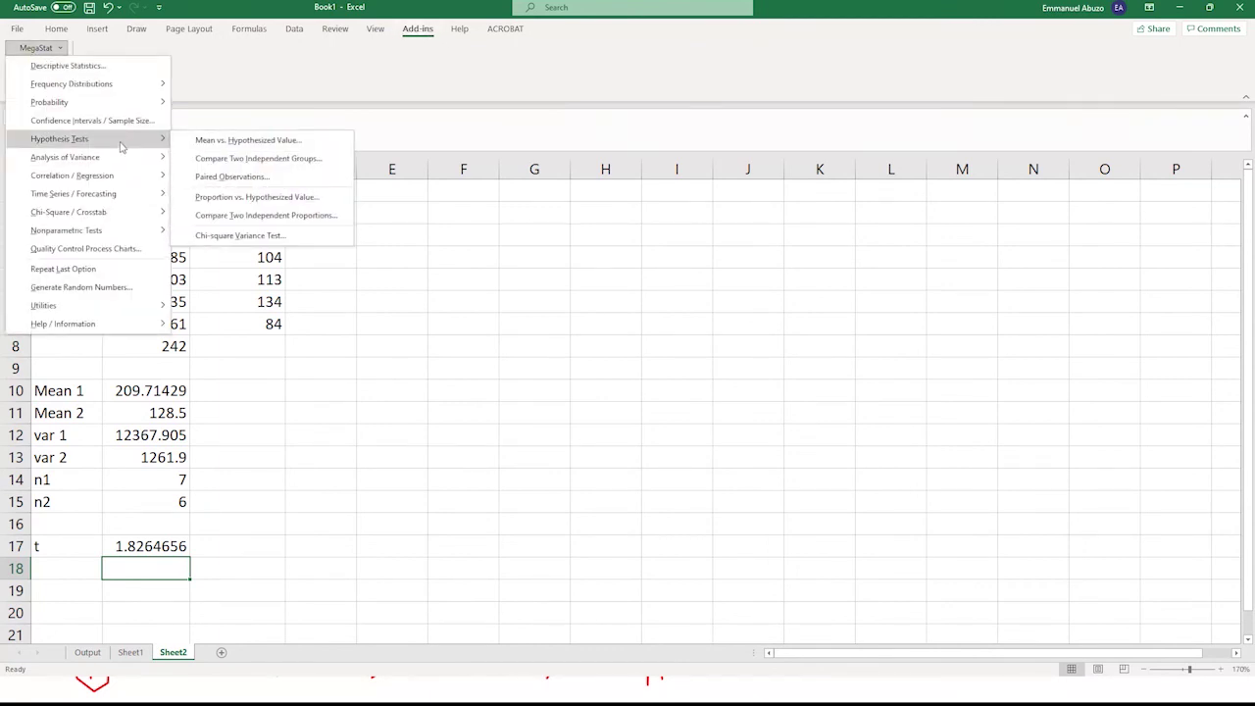
pyautogui.click(257, 159)
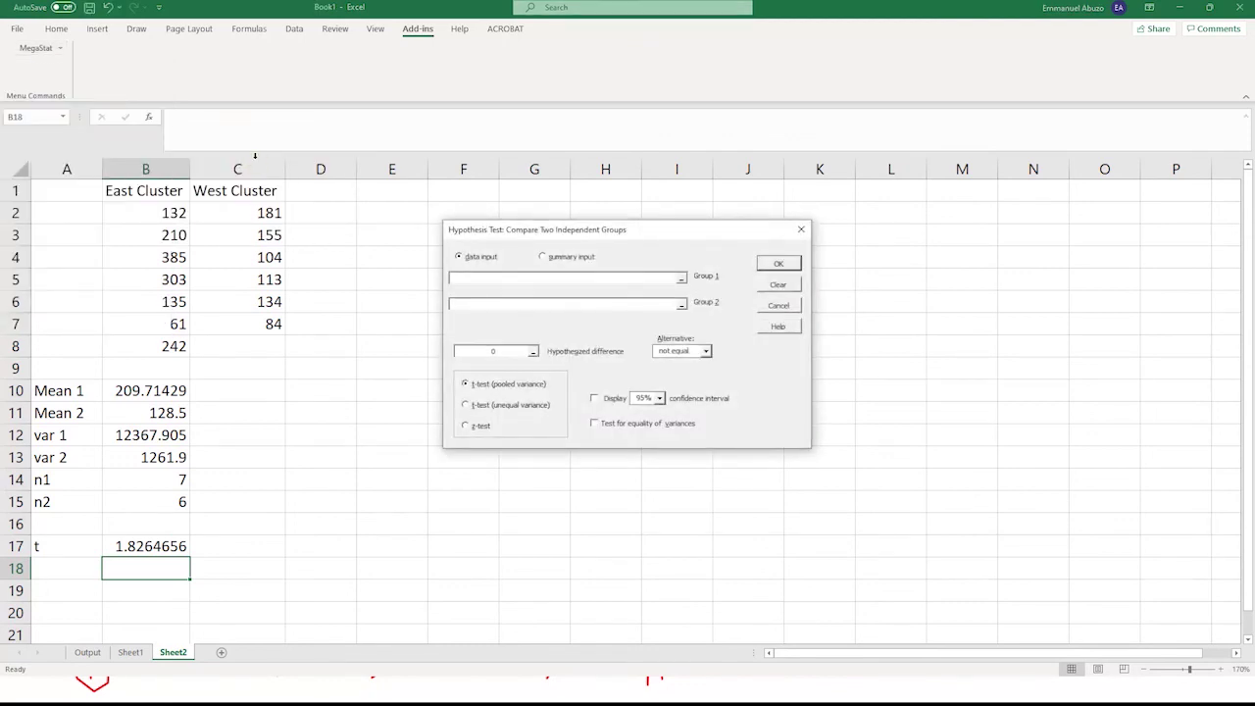
pyautogui.moveTo(140, 210); pyautogui.dragTo(129, 346)
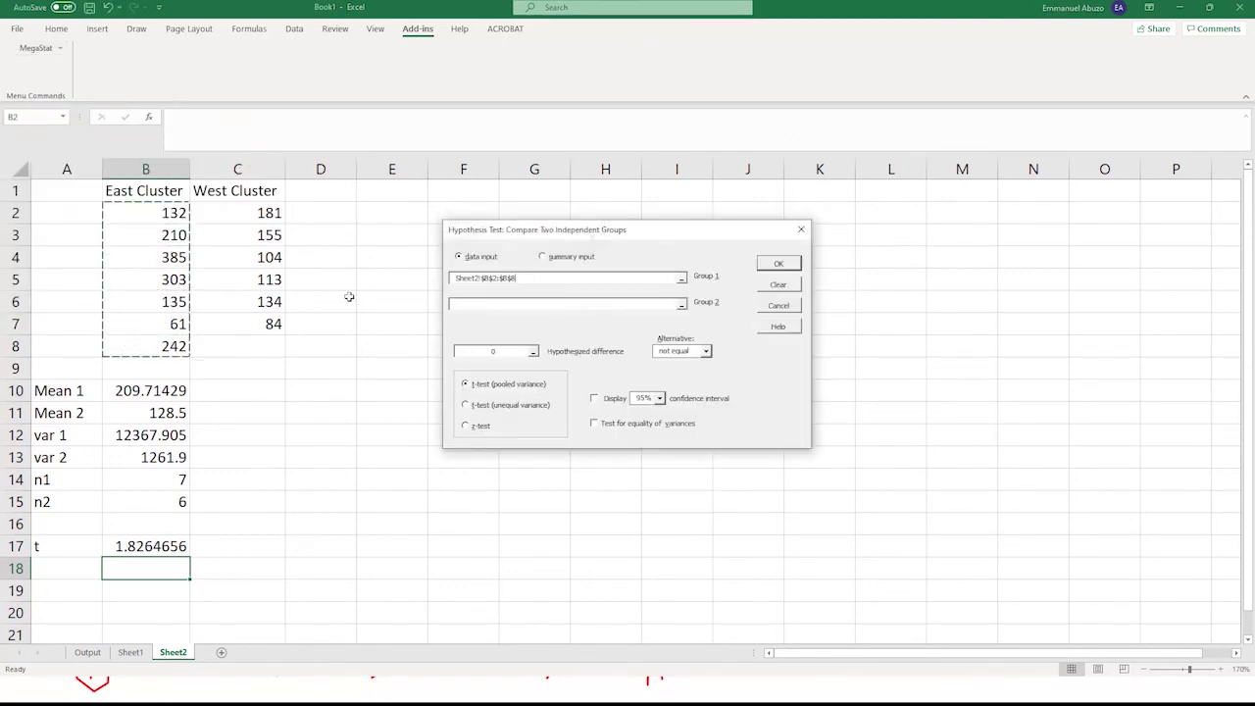
pyautogui.click(489, 305)
pyautogui.moveTo(244, 211); pyautogui.dragTo(253, 323)
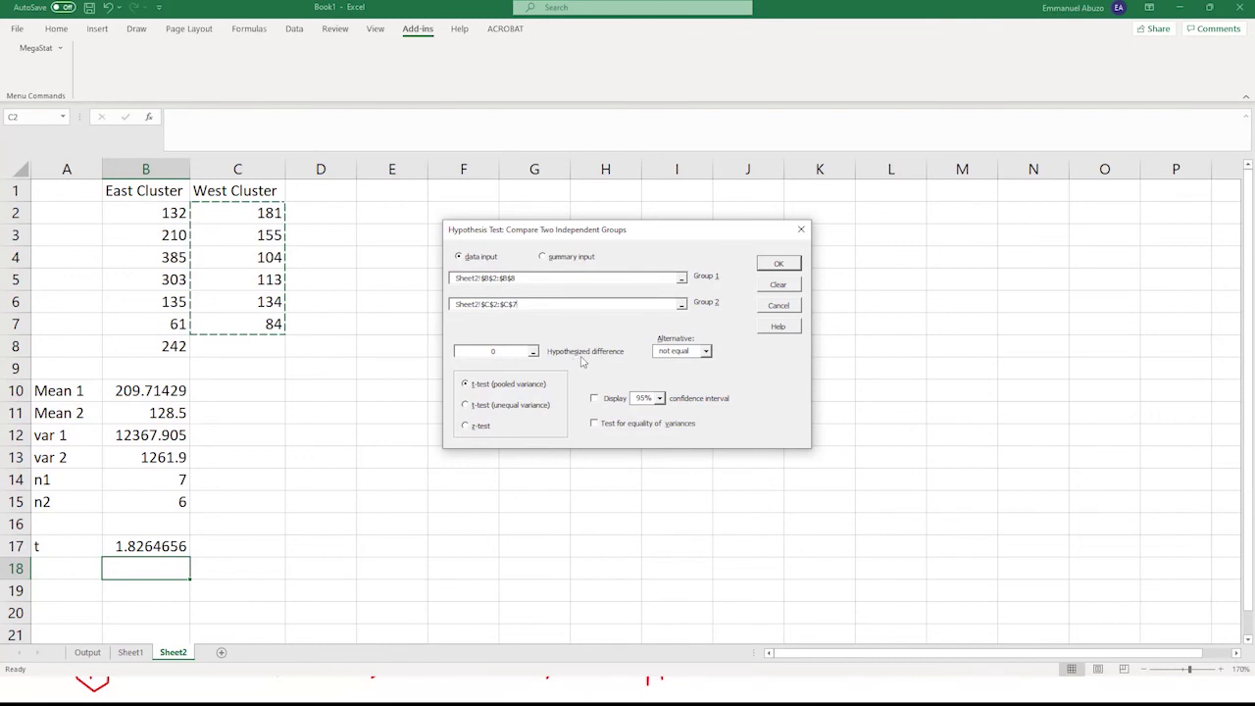
# Set the alternative to greater than and run the comparison as an unequal-variance t-test.
pyautogui.click(704, 352)
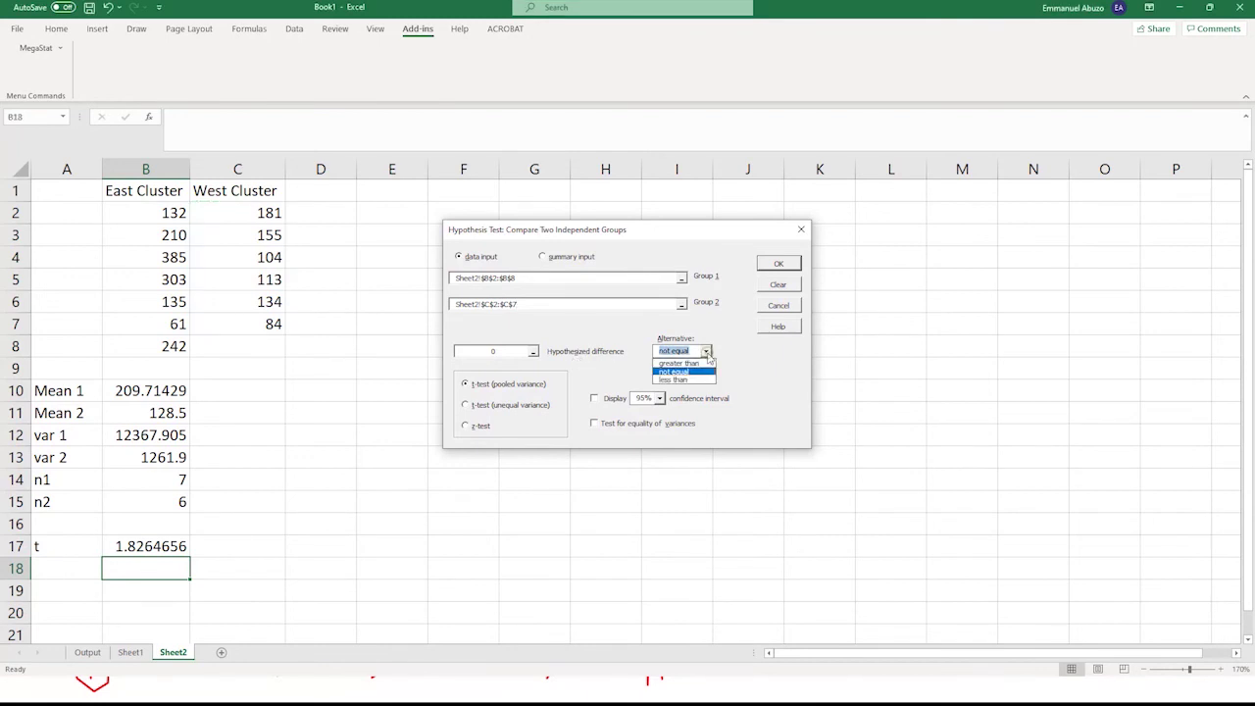
pyautogui.click(699, 364)
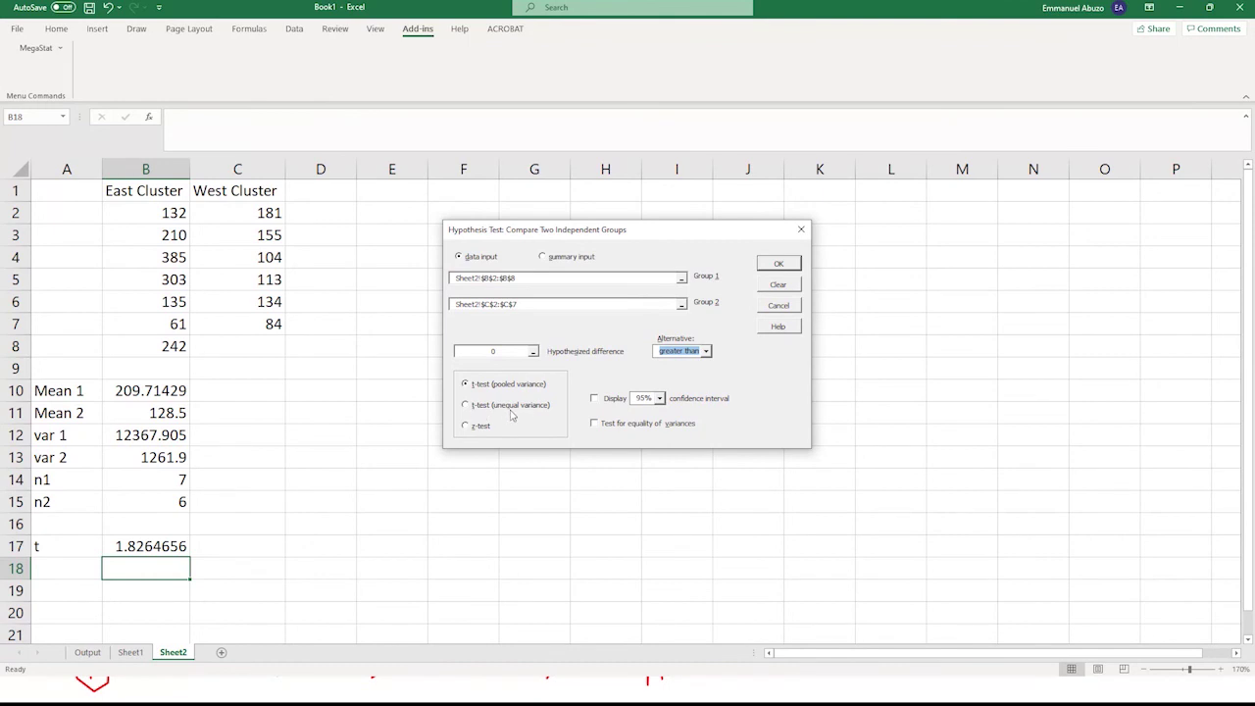
pyautogui.click(466, 406)
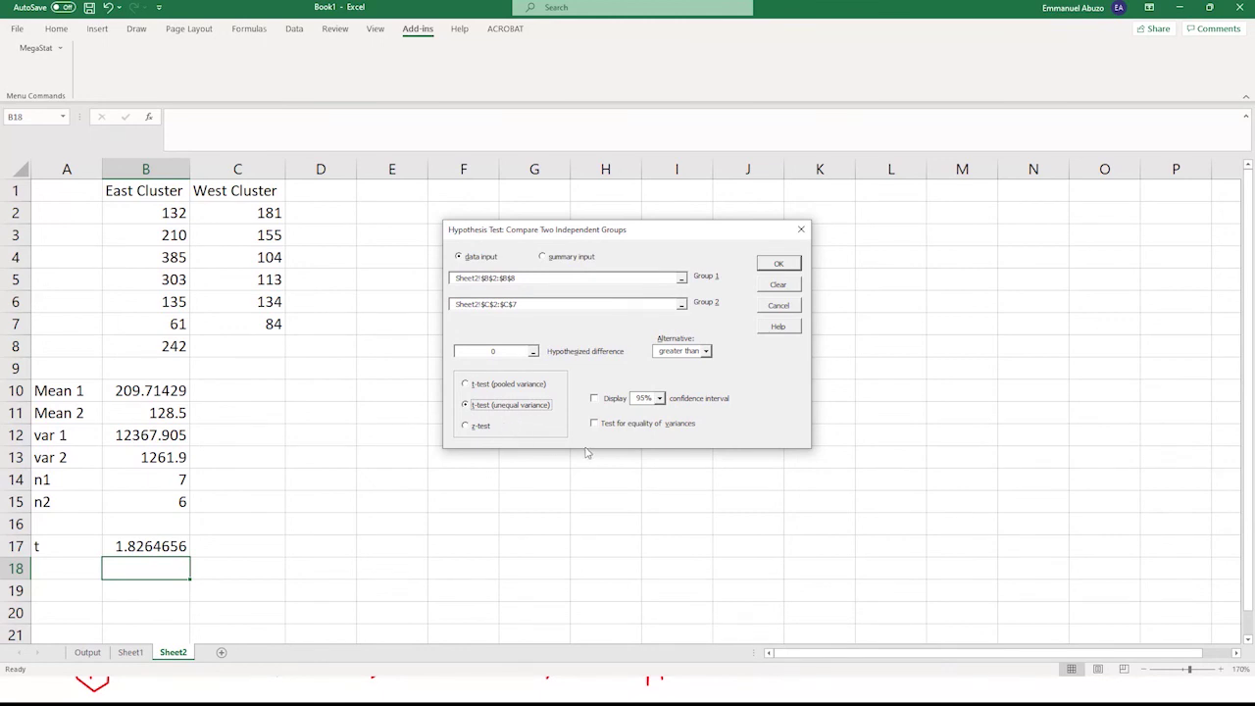
pyautogui.click(778, 265)
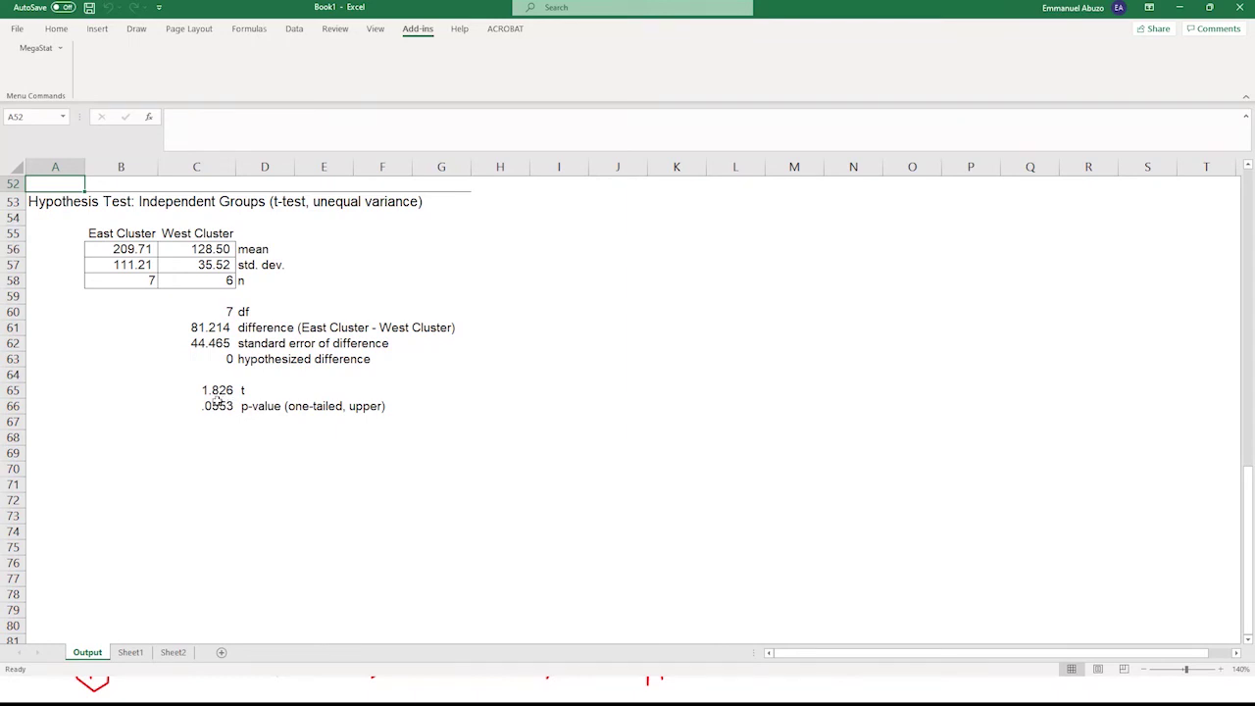
# Compare the t value calculated on Sheet2 with the full-precision t statistic in the East and West Cluster unequal-variance output.
pyautogui.click(173, 652)
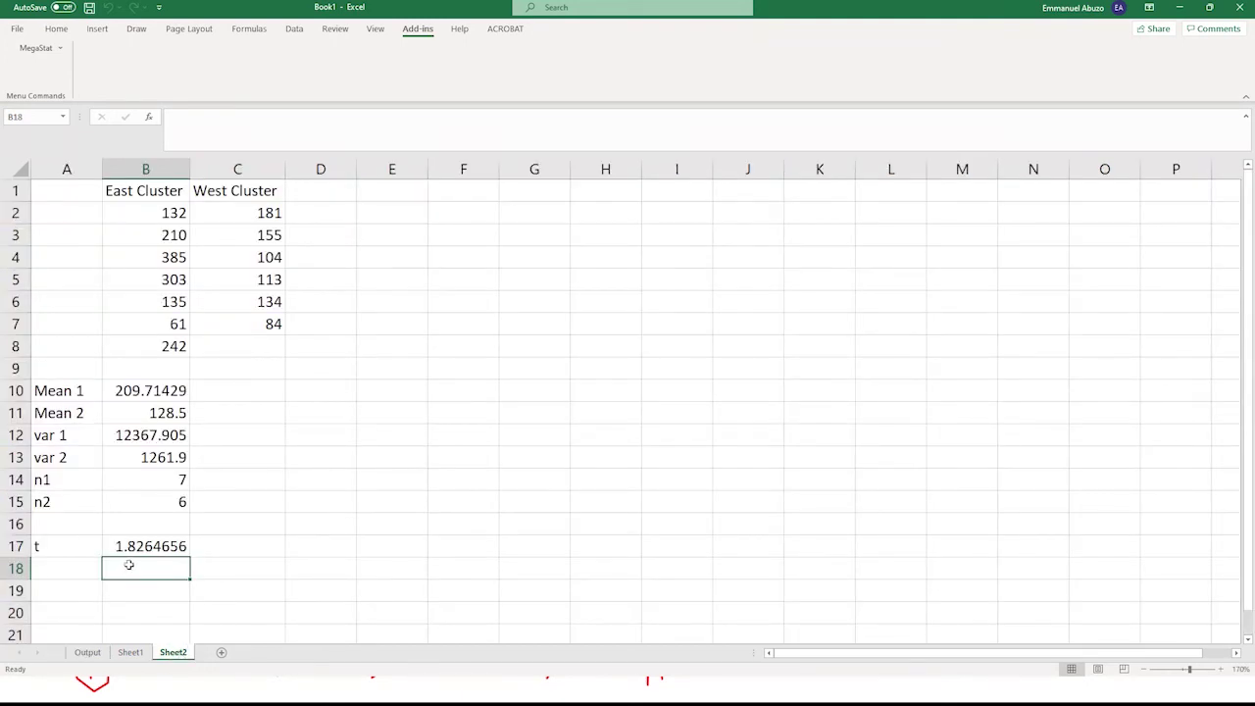
pyautogui.click(88, 652)
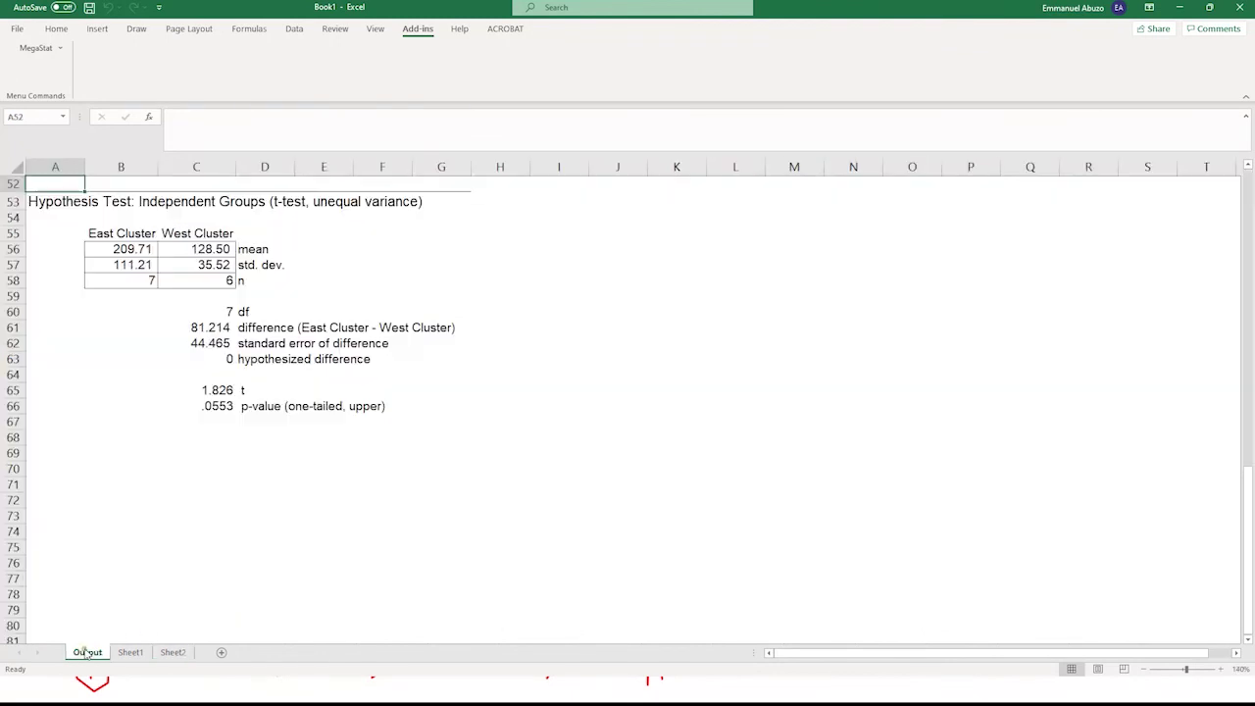
pyautogui.click(221, 392)
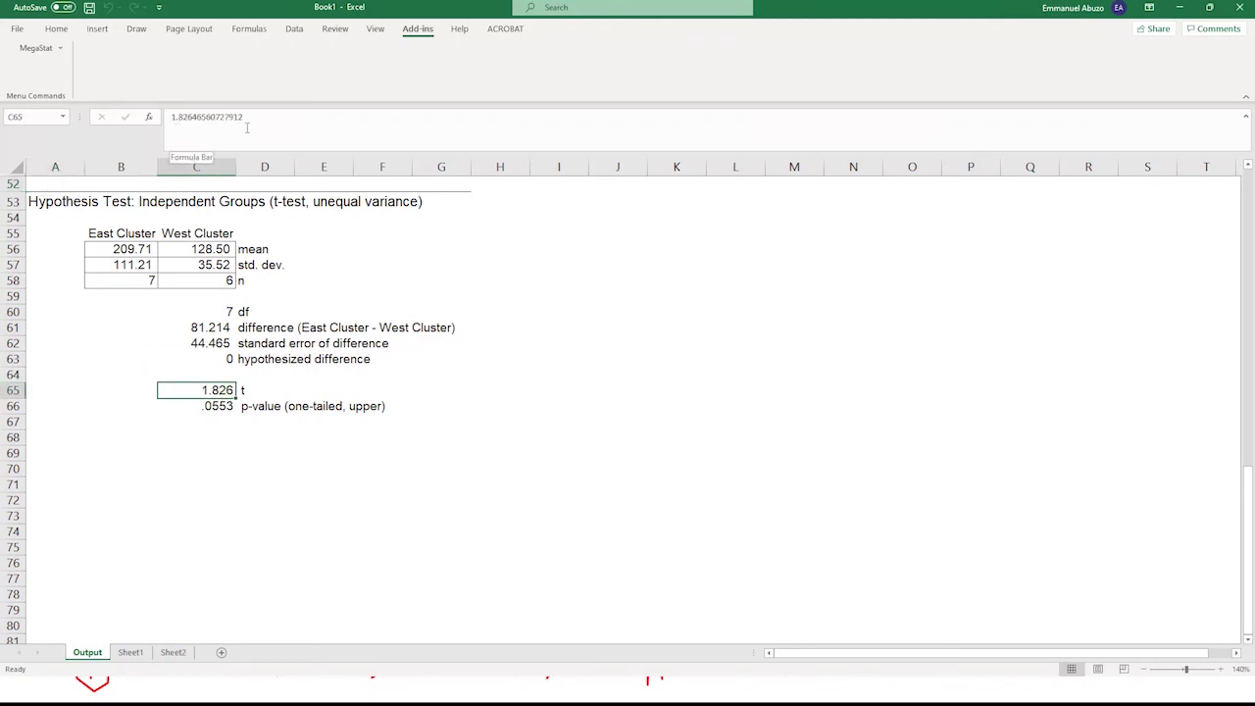